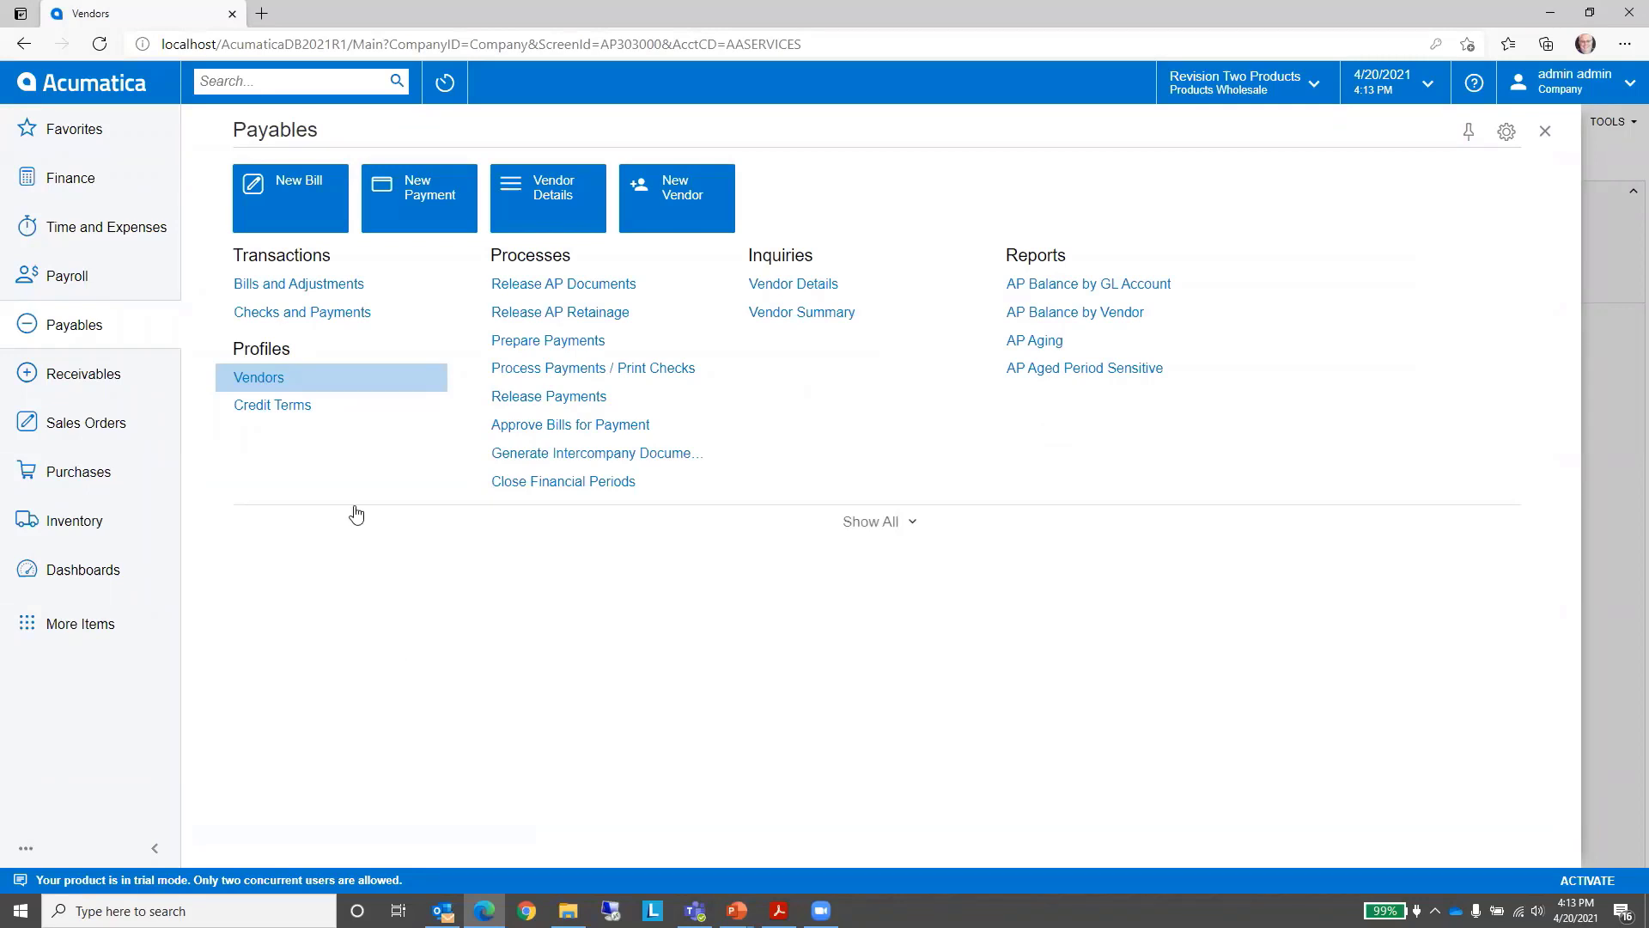
Step: Open vendor AASERVICES and review its financial settings: 30D - 30 Days terms, USD
click(265, 377)
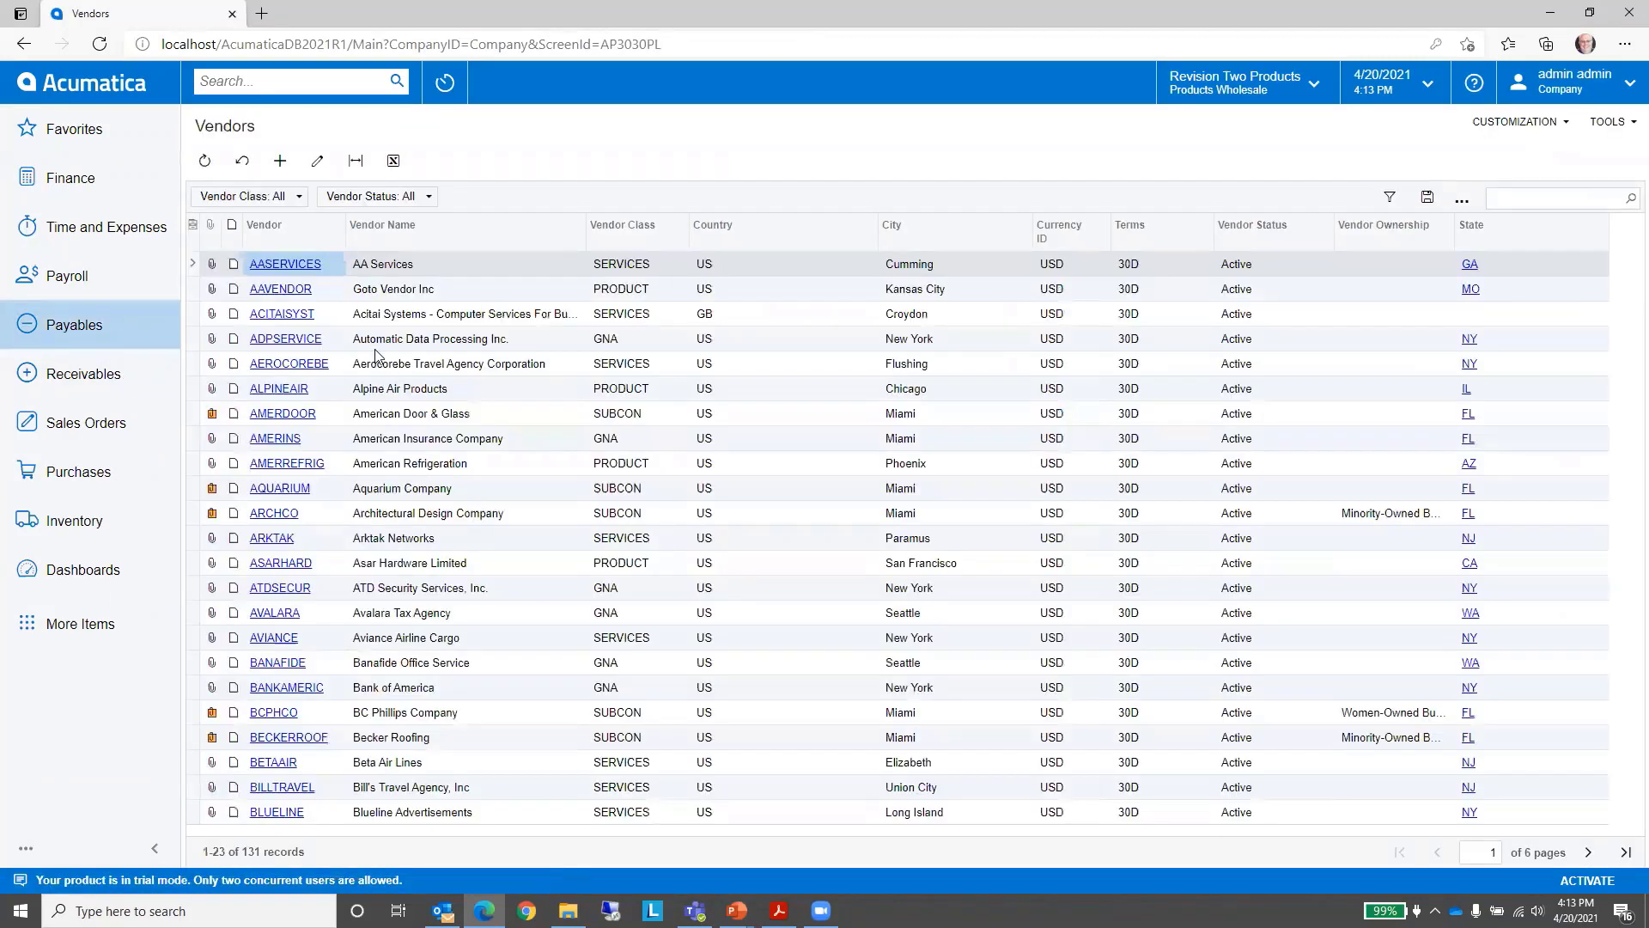
click(297, 268)
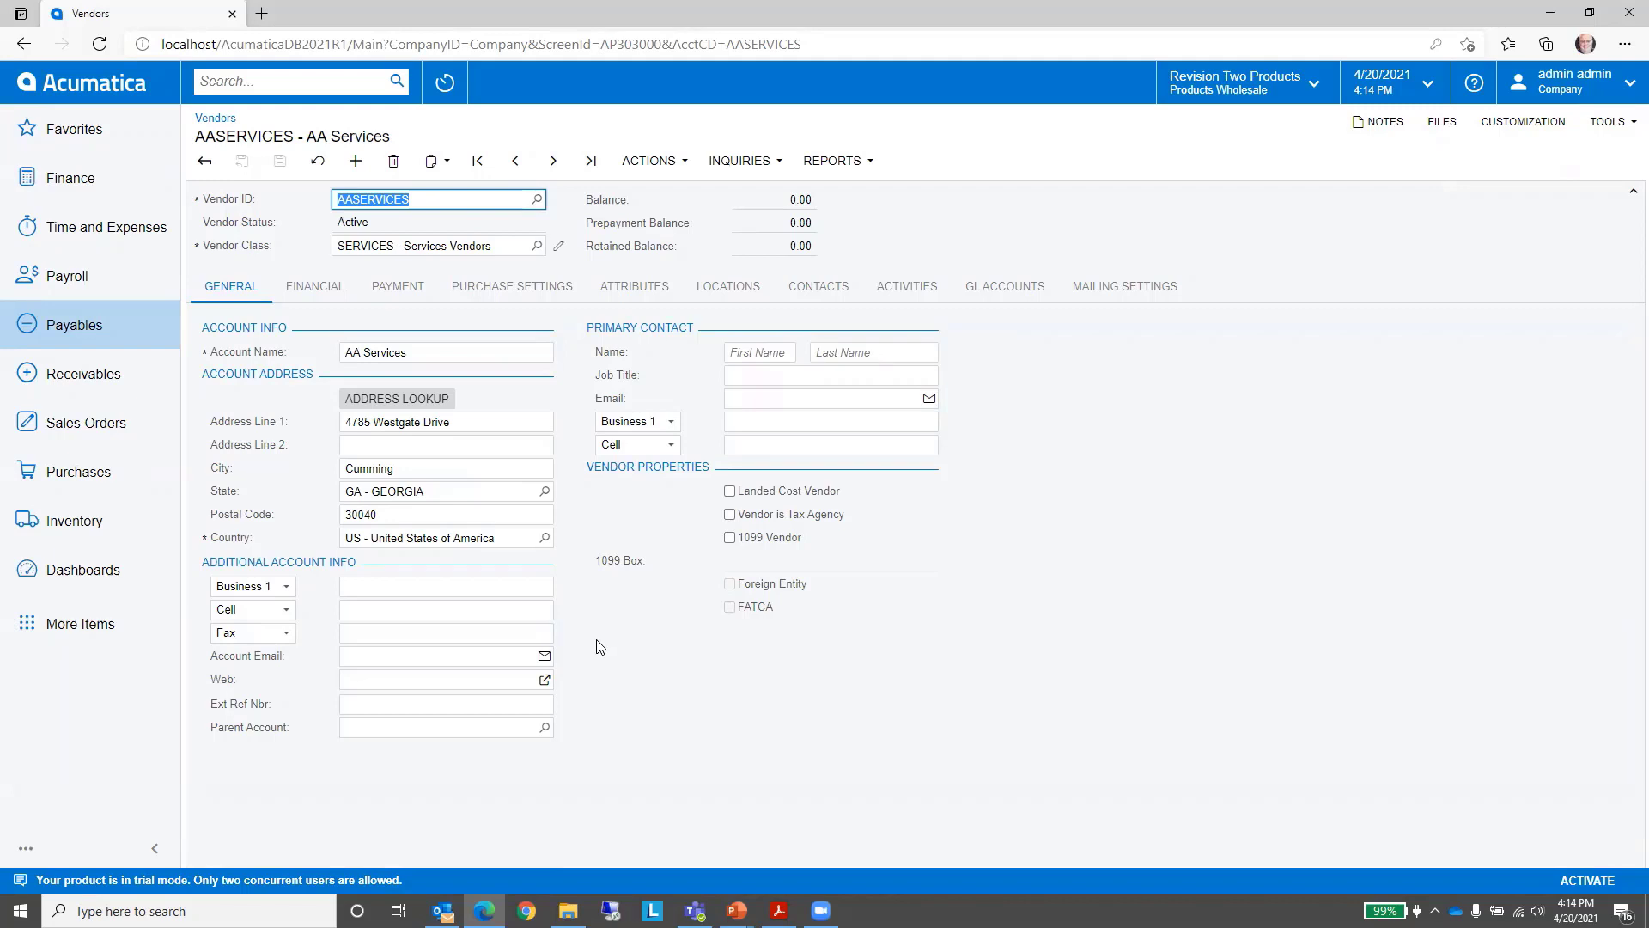
click(323, 296)
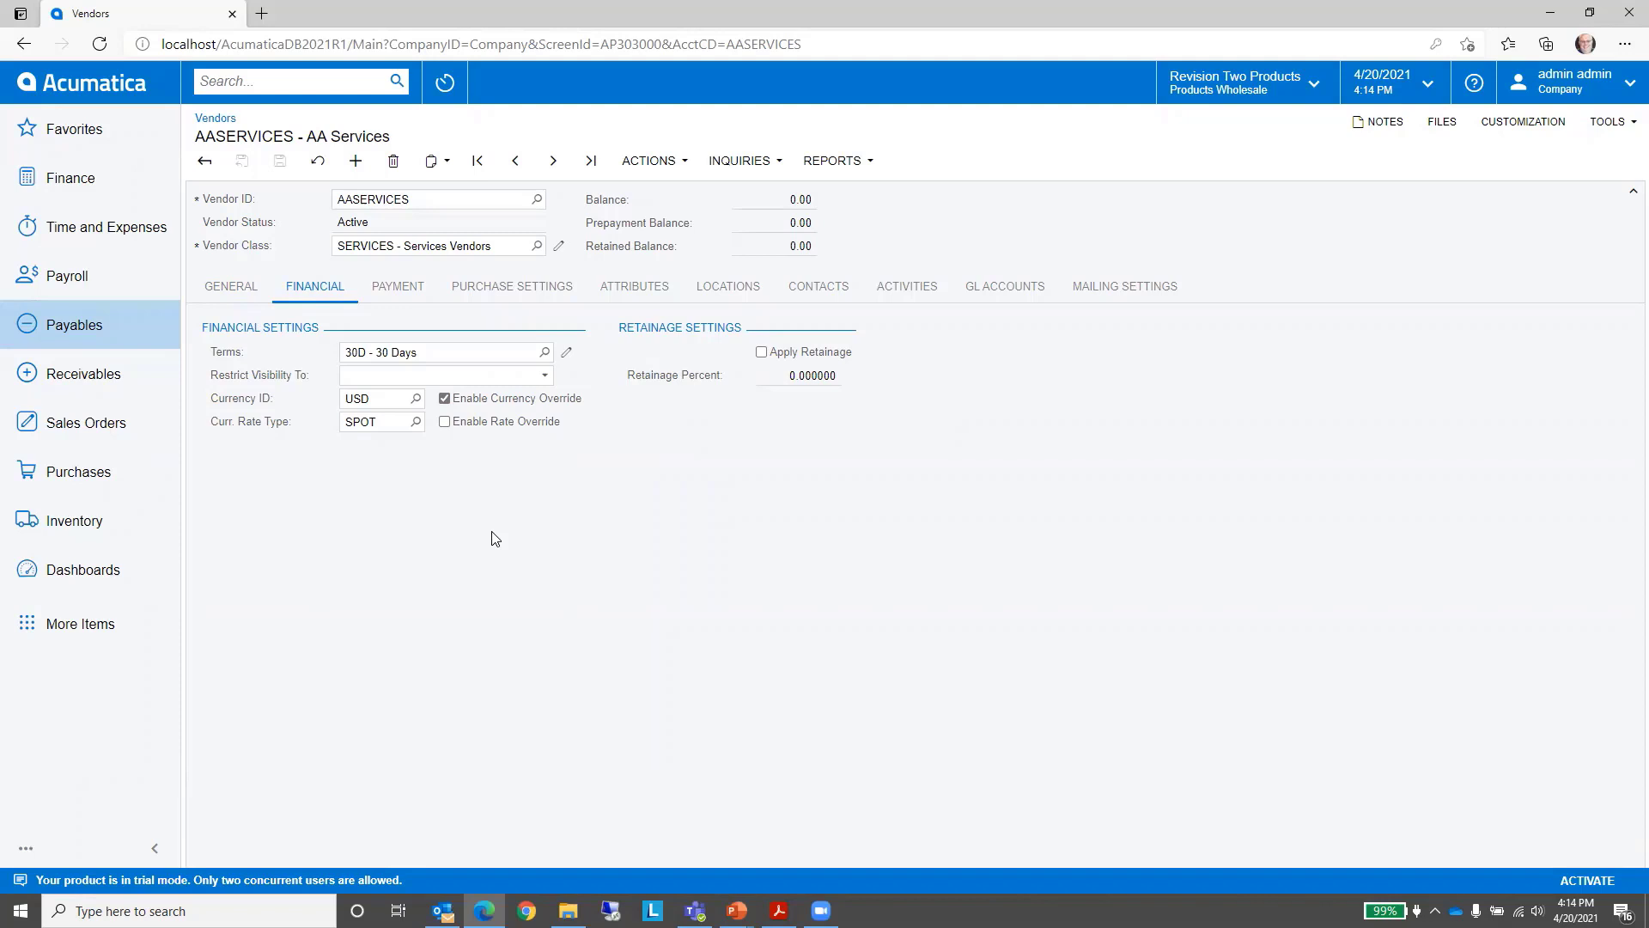
Step: Confirm AA Services pays by Check from 10200 - Company Checking Account, scheduled by Due Date
click(409, 292)
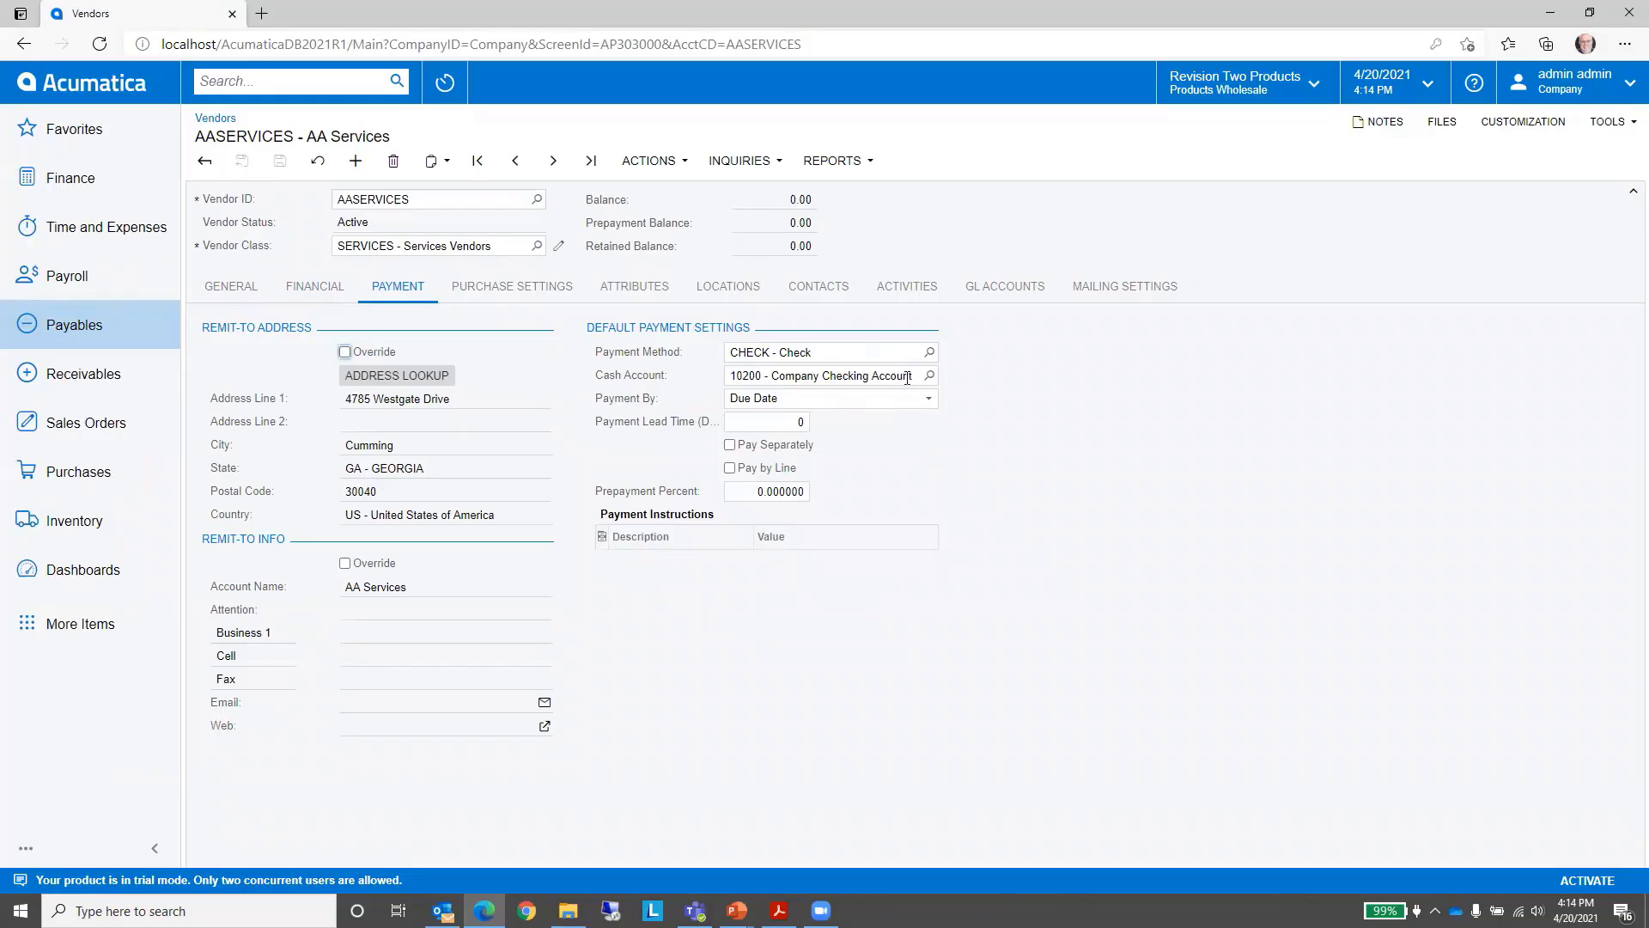
click(926, 355)
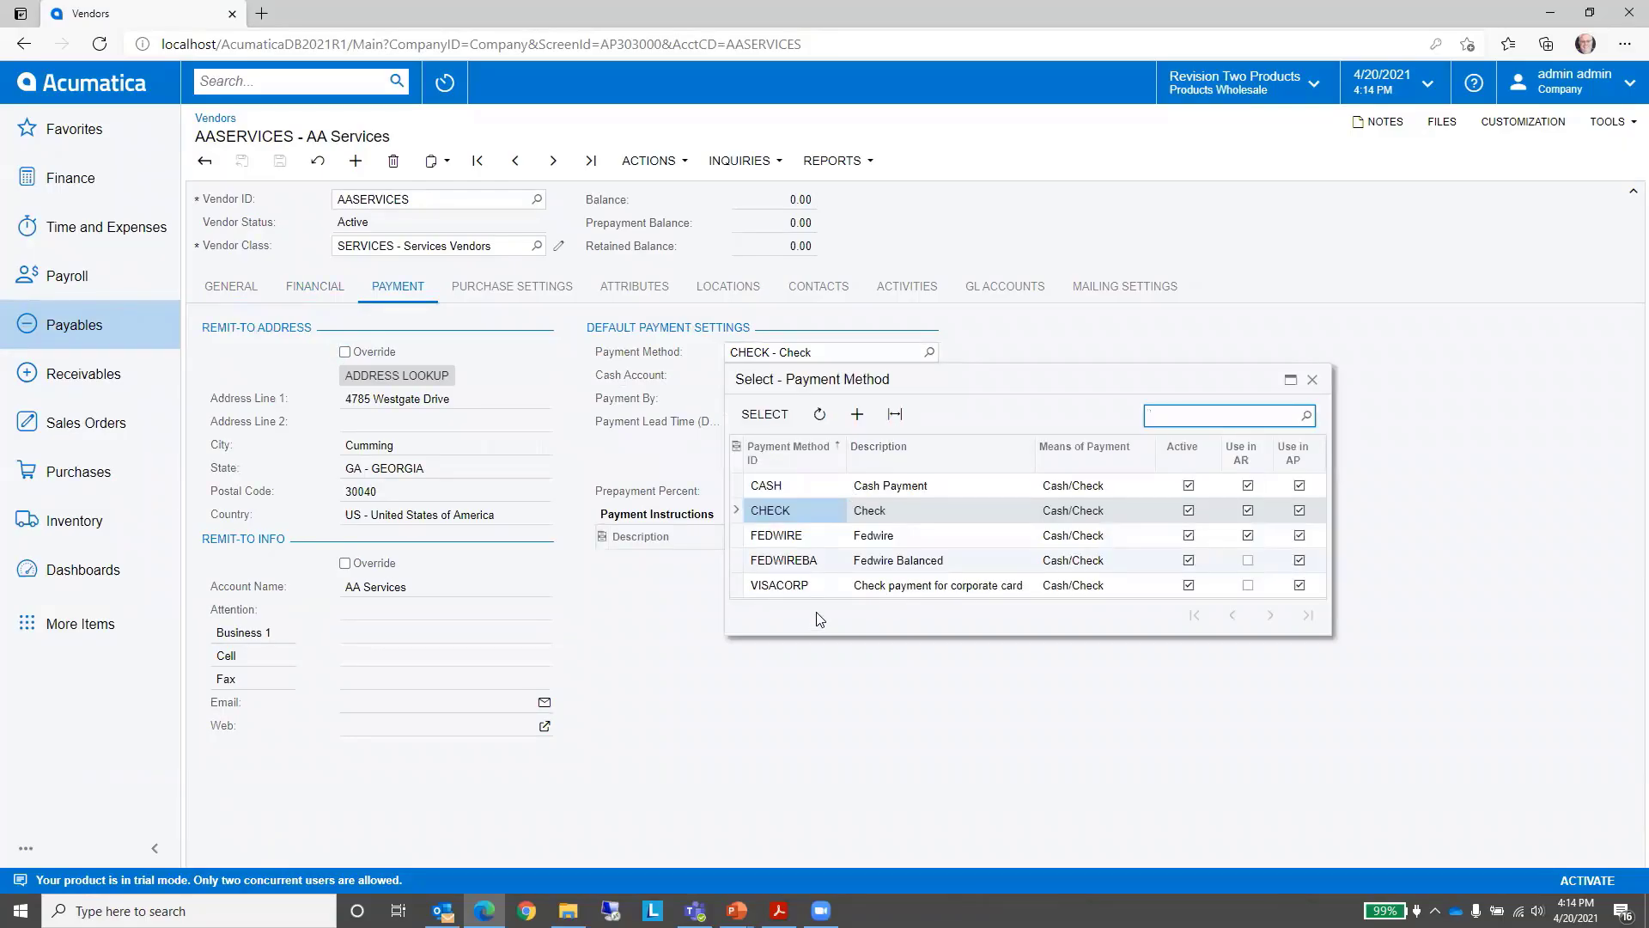
click(809, 687)
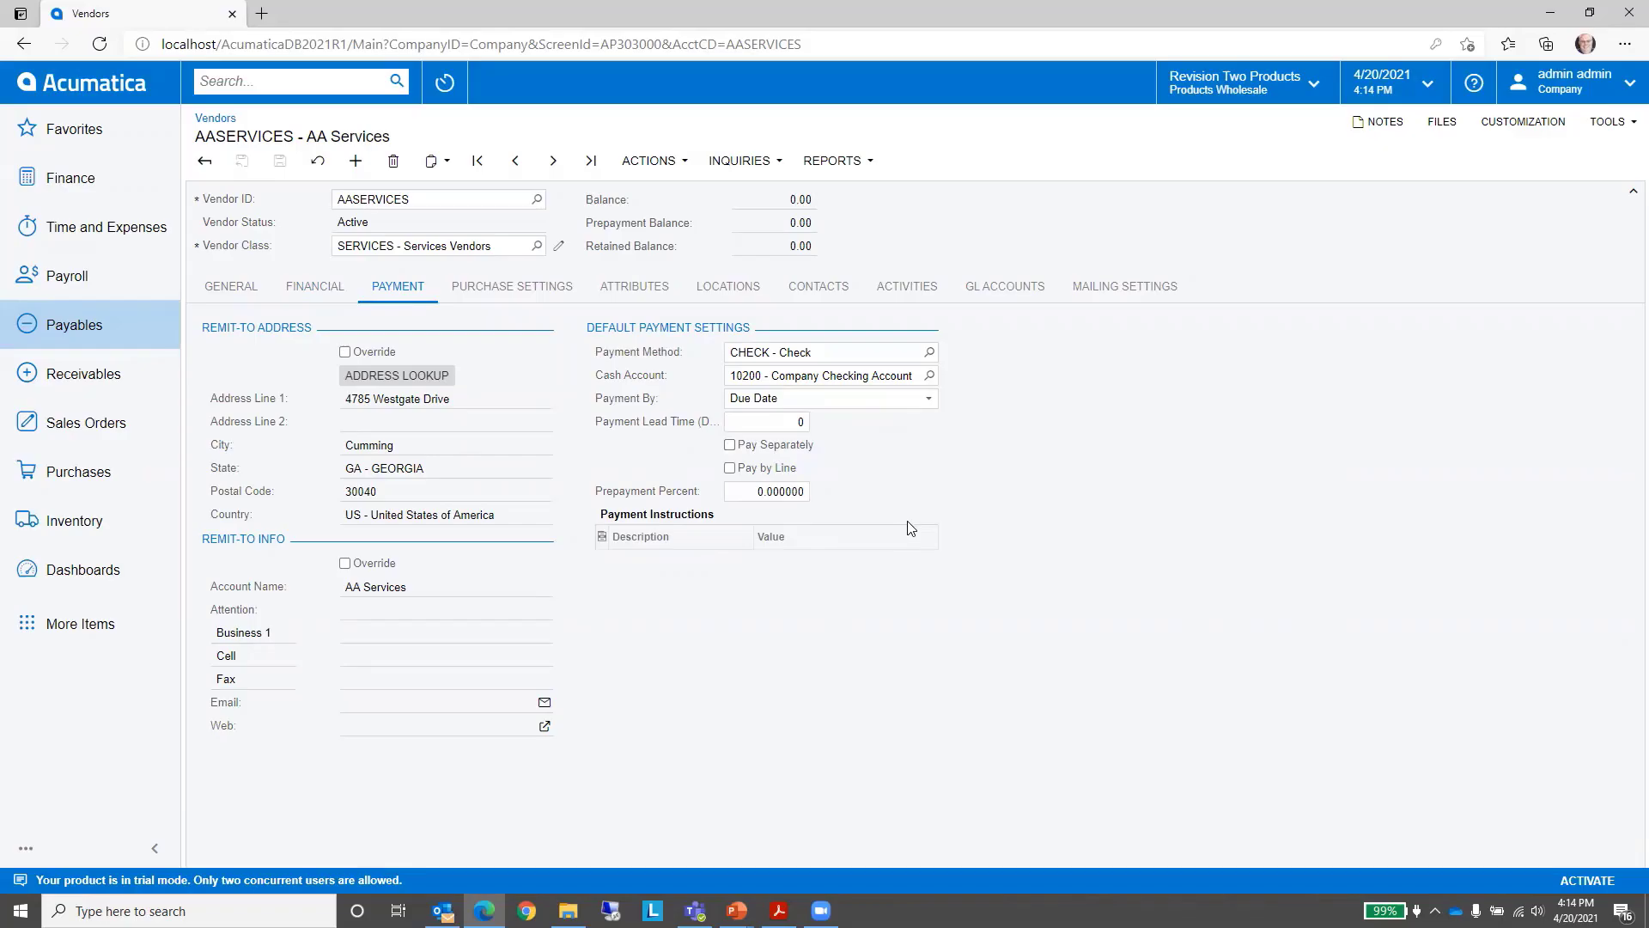
click(788, 399)
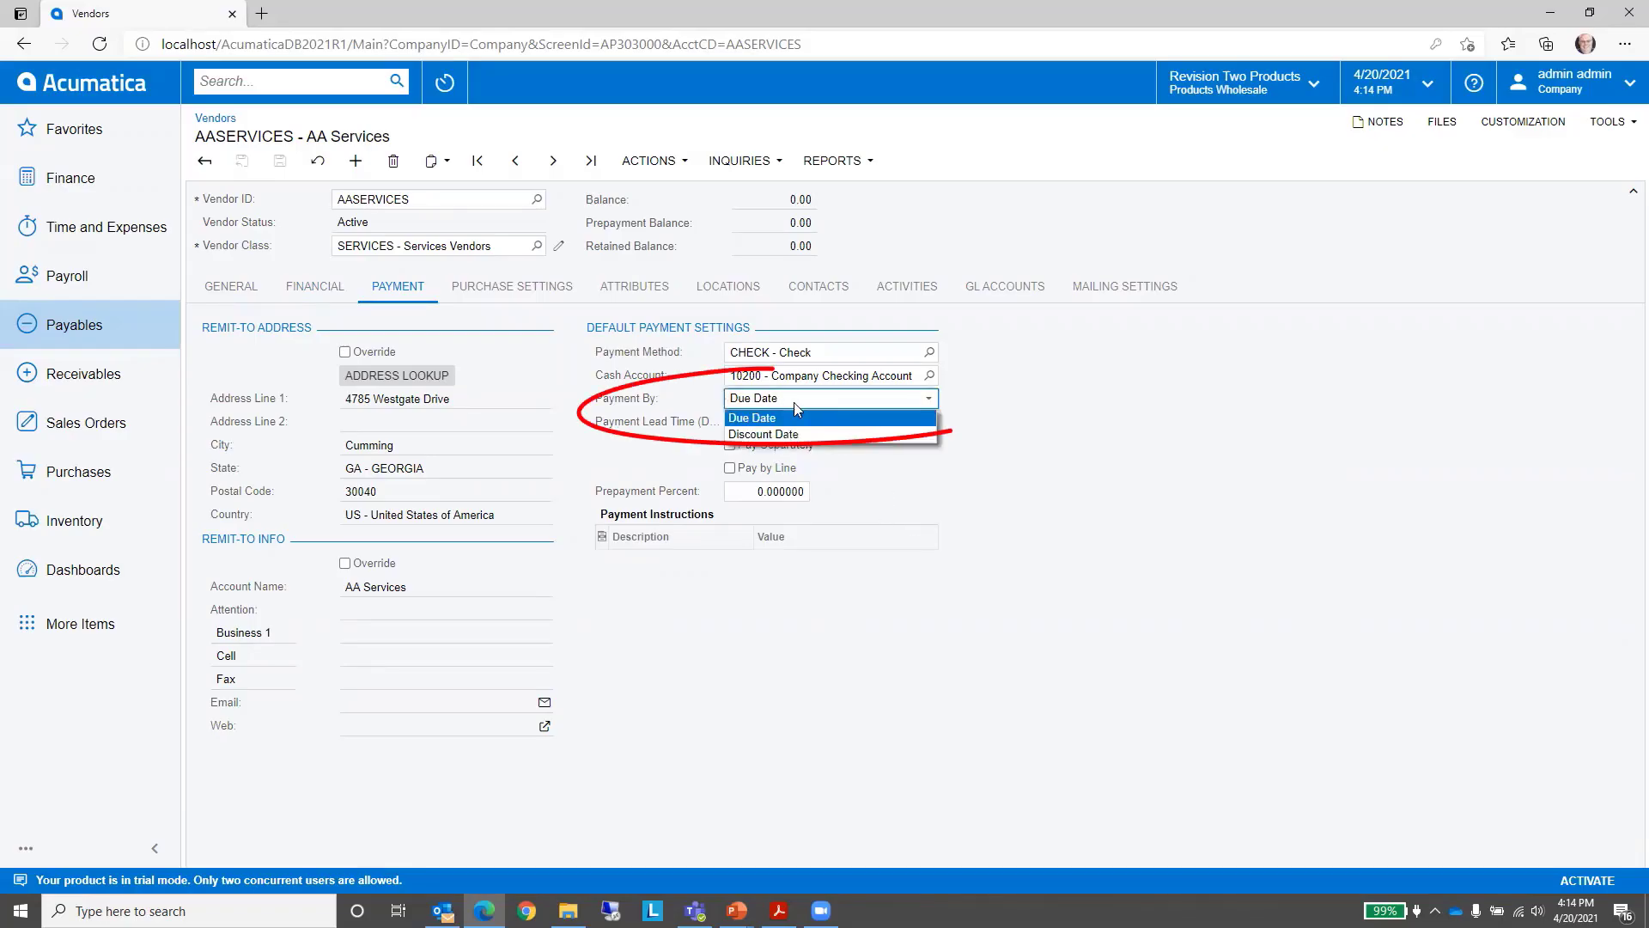
click(782, 416)
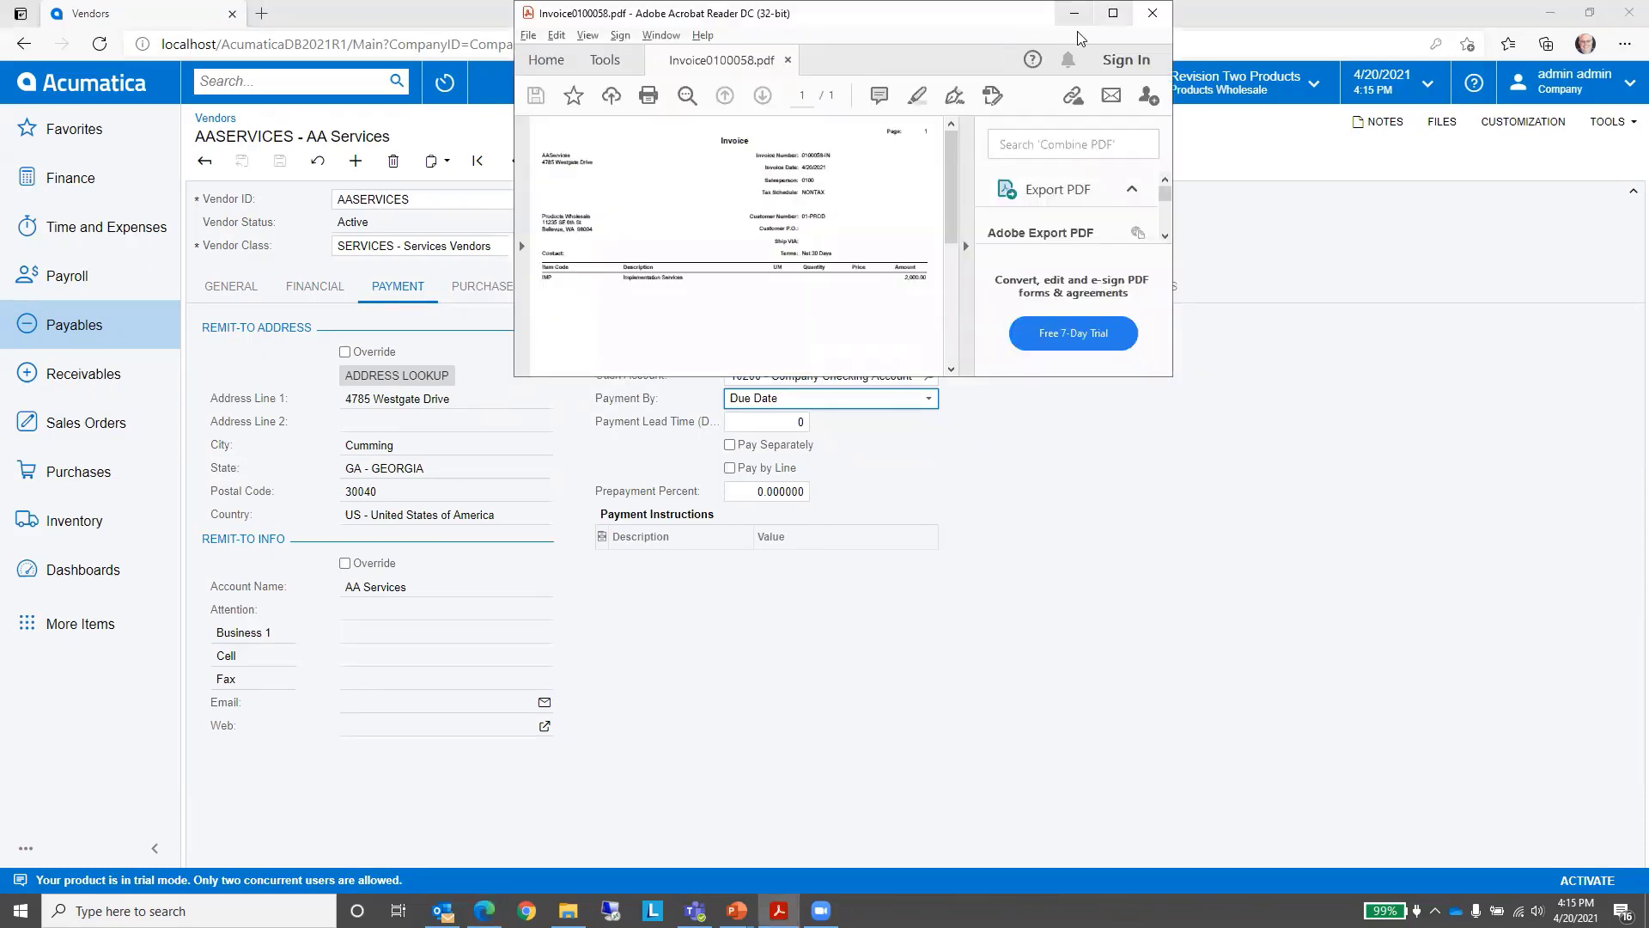
Step: Review invoice 0100058-IN for 2,000.00 Implementation Services, then close Acrobat and return to Payables
click(1113, 13)
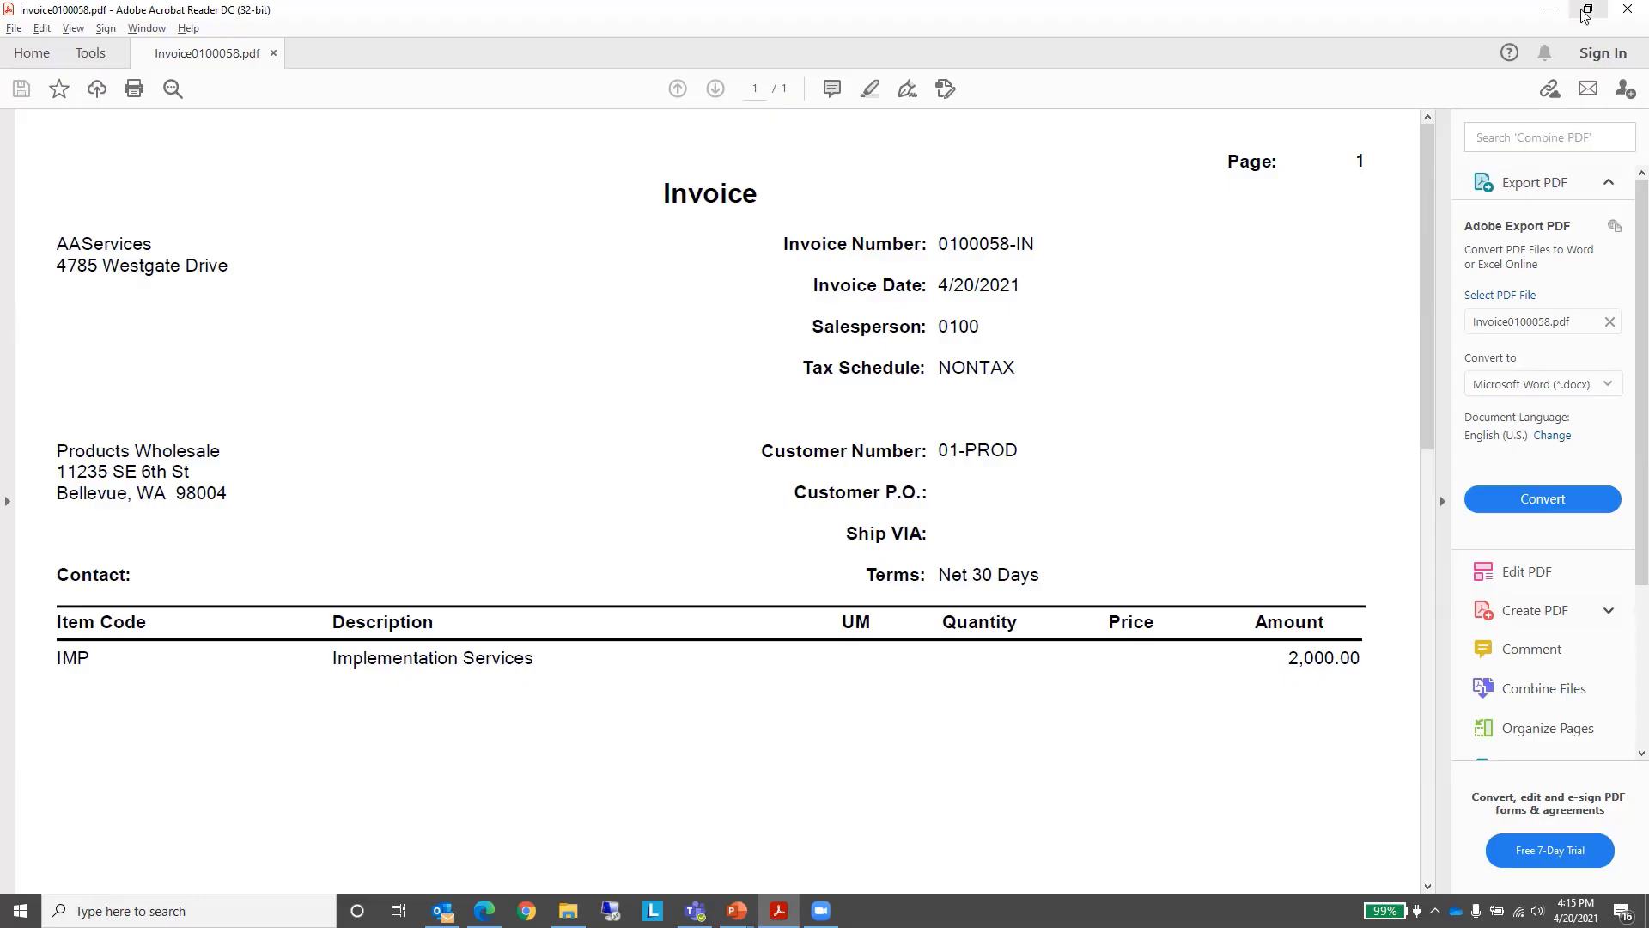
click(1626, 9)
click(81, 324)
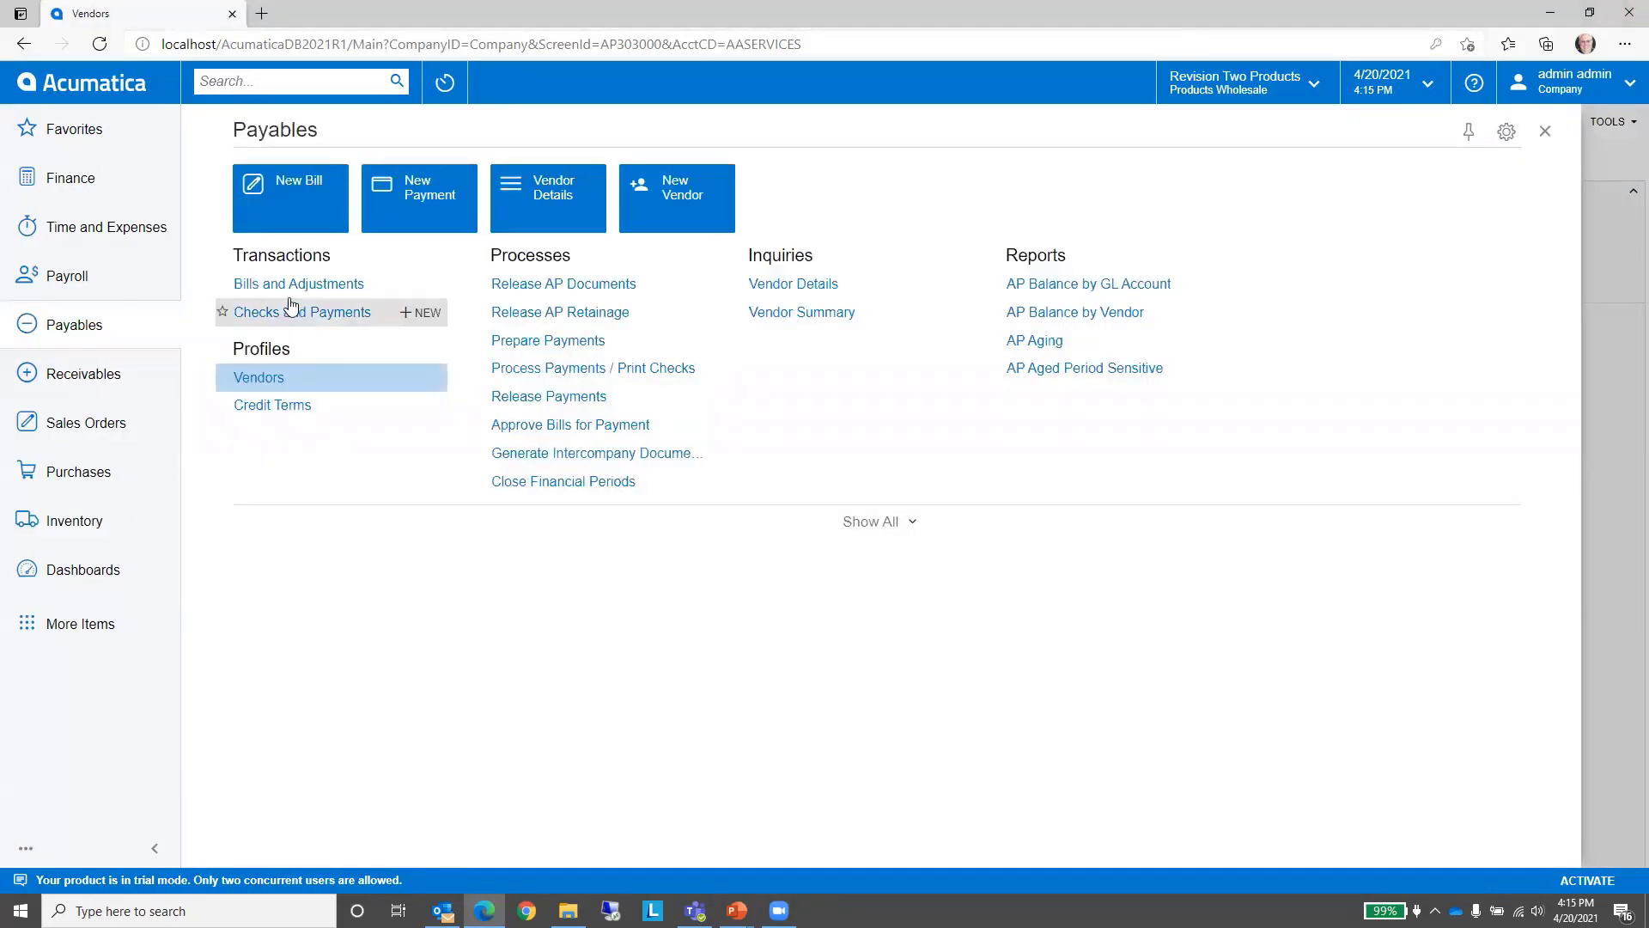
Step: Create a new bill for vendor AASERVICES and check its 30D terms and 5/20/2021 due date
mouse_move(410, 286)
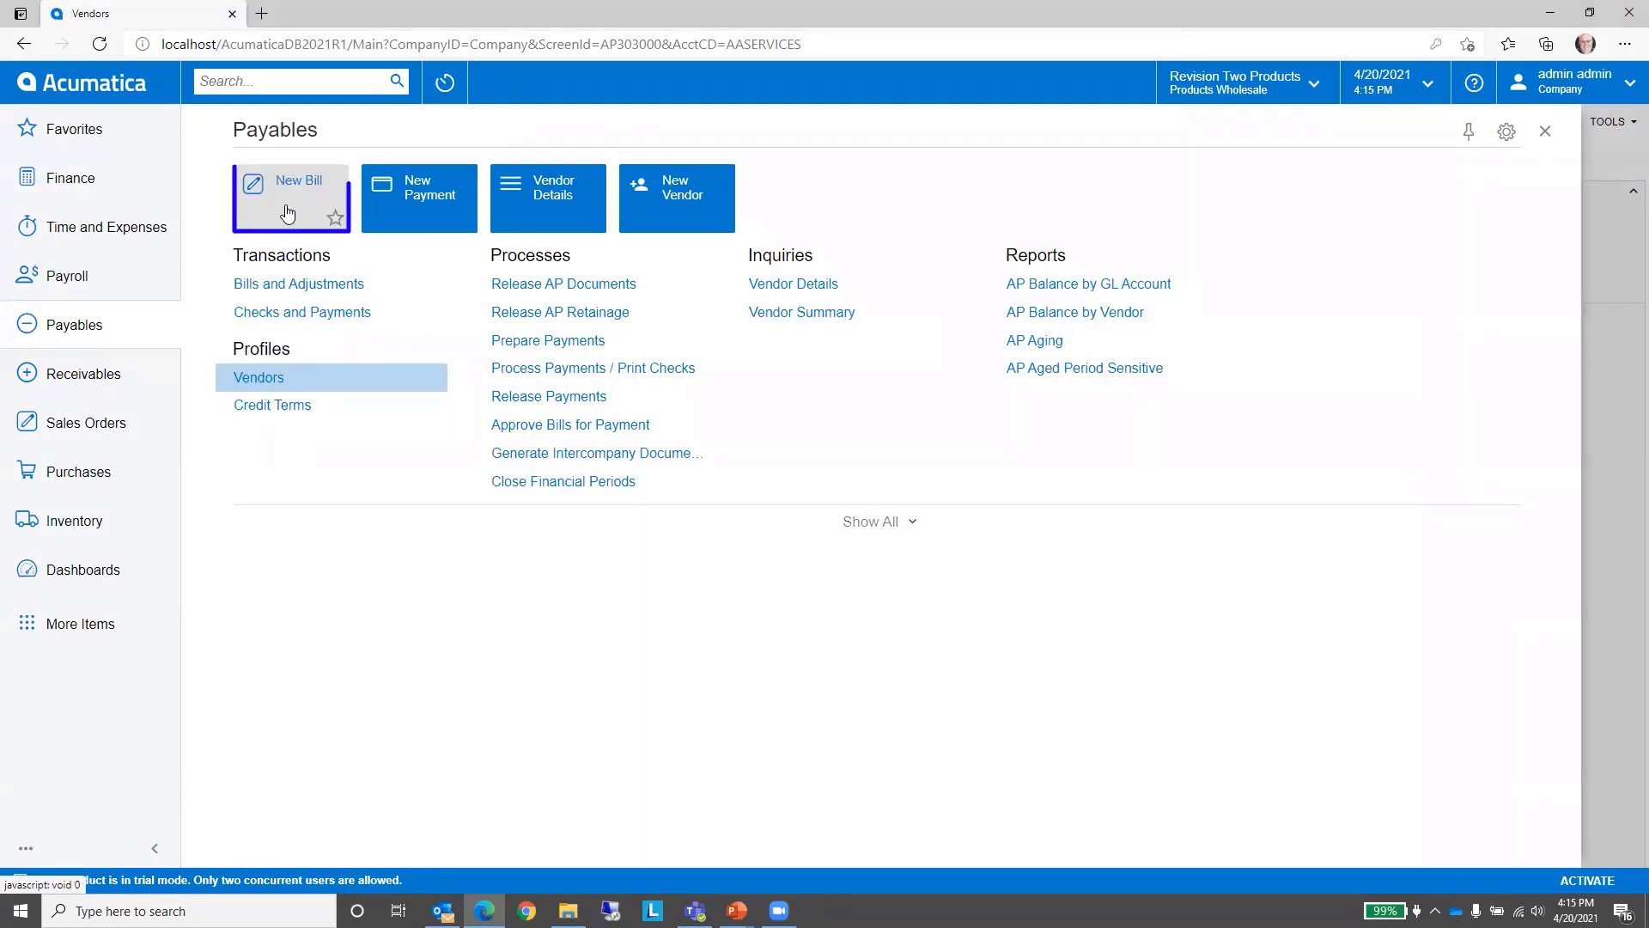
click(309, 293)
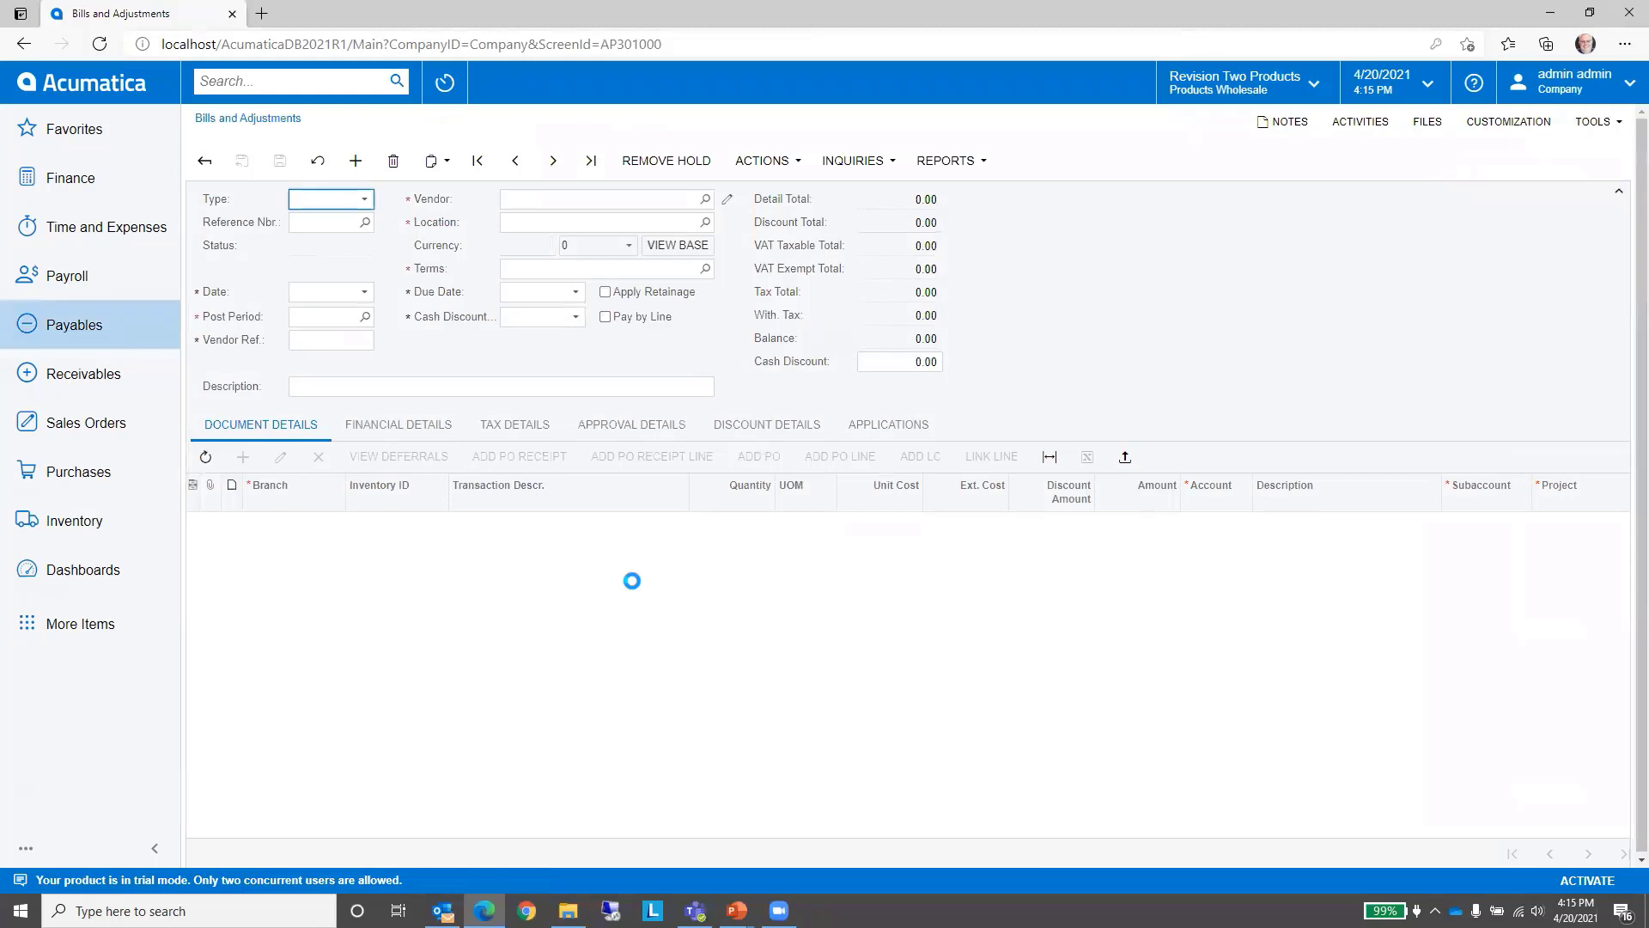
click(703, 199)
double_click(559, 335)
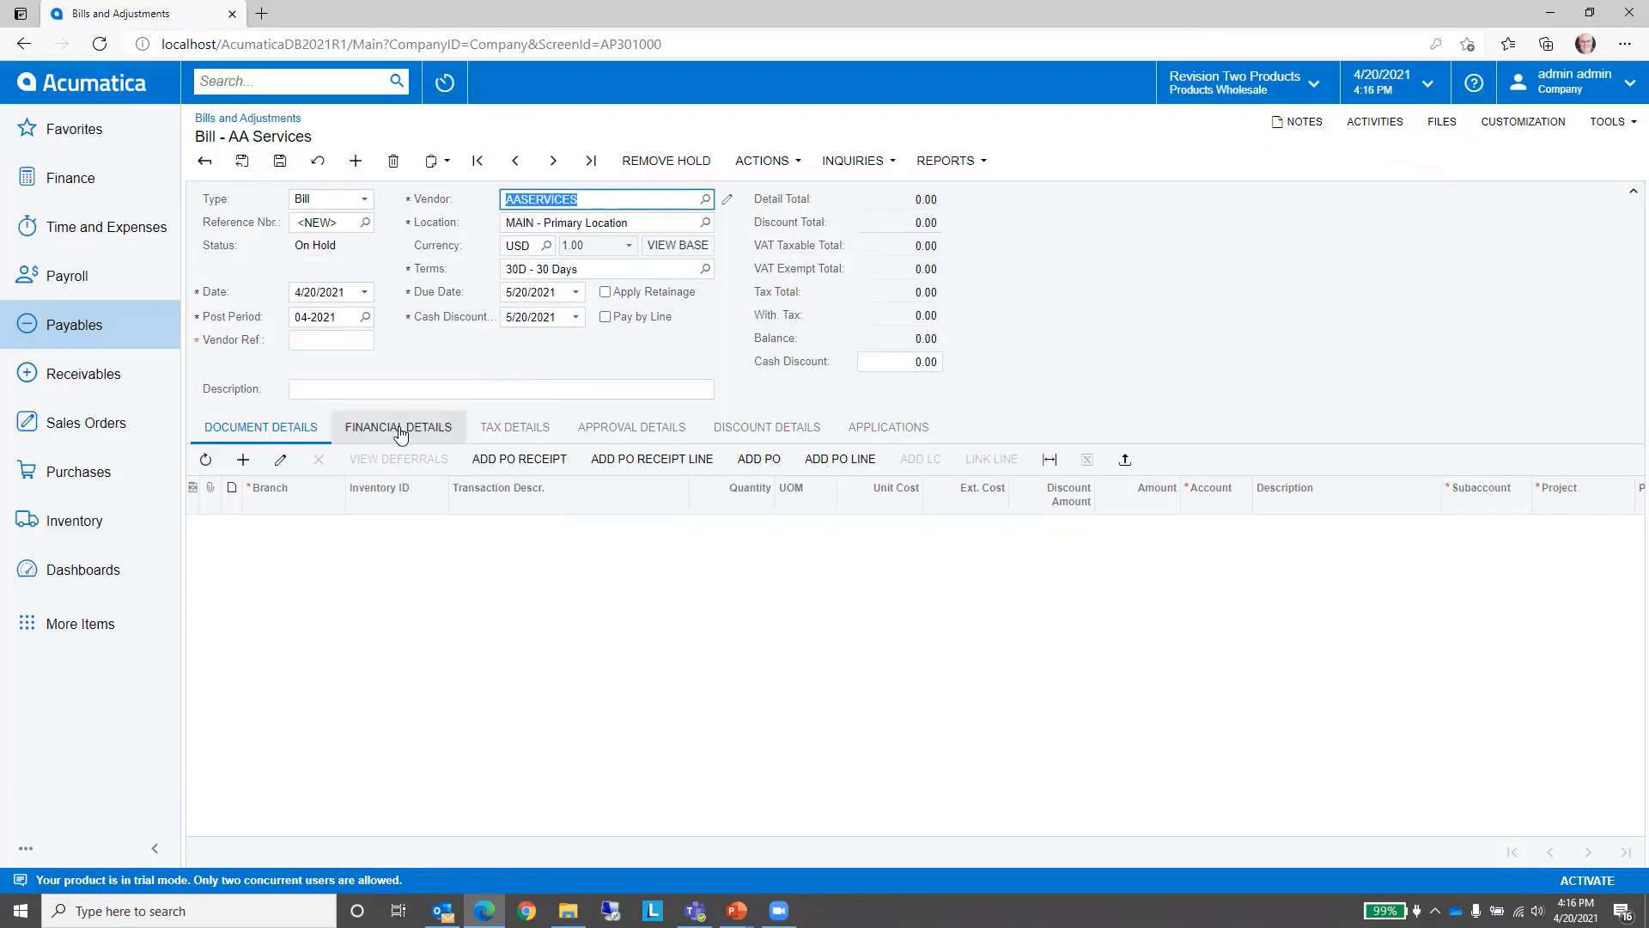
click(398, 427)
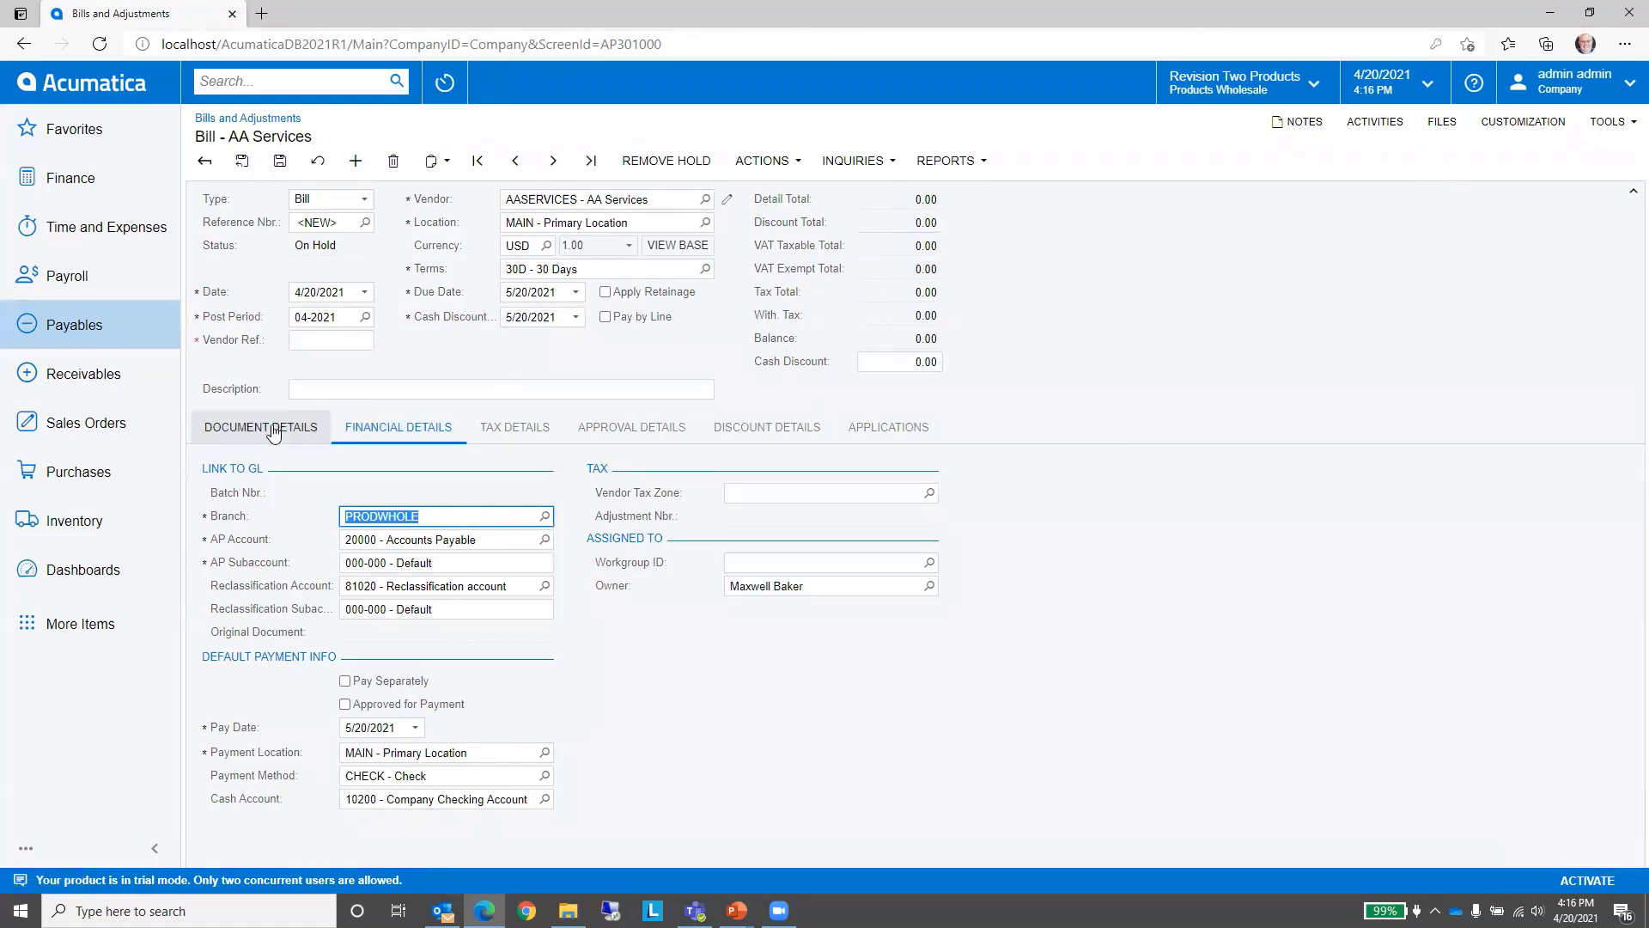
Step: Enter vendor reference 0100058 and description 'Implementation Services' on the bill
click(322, 341)
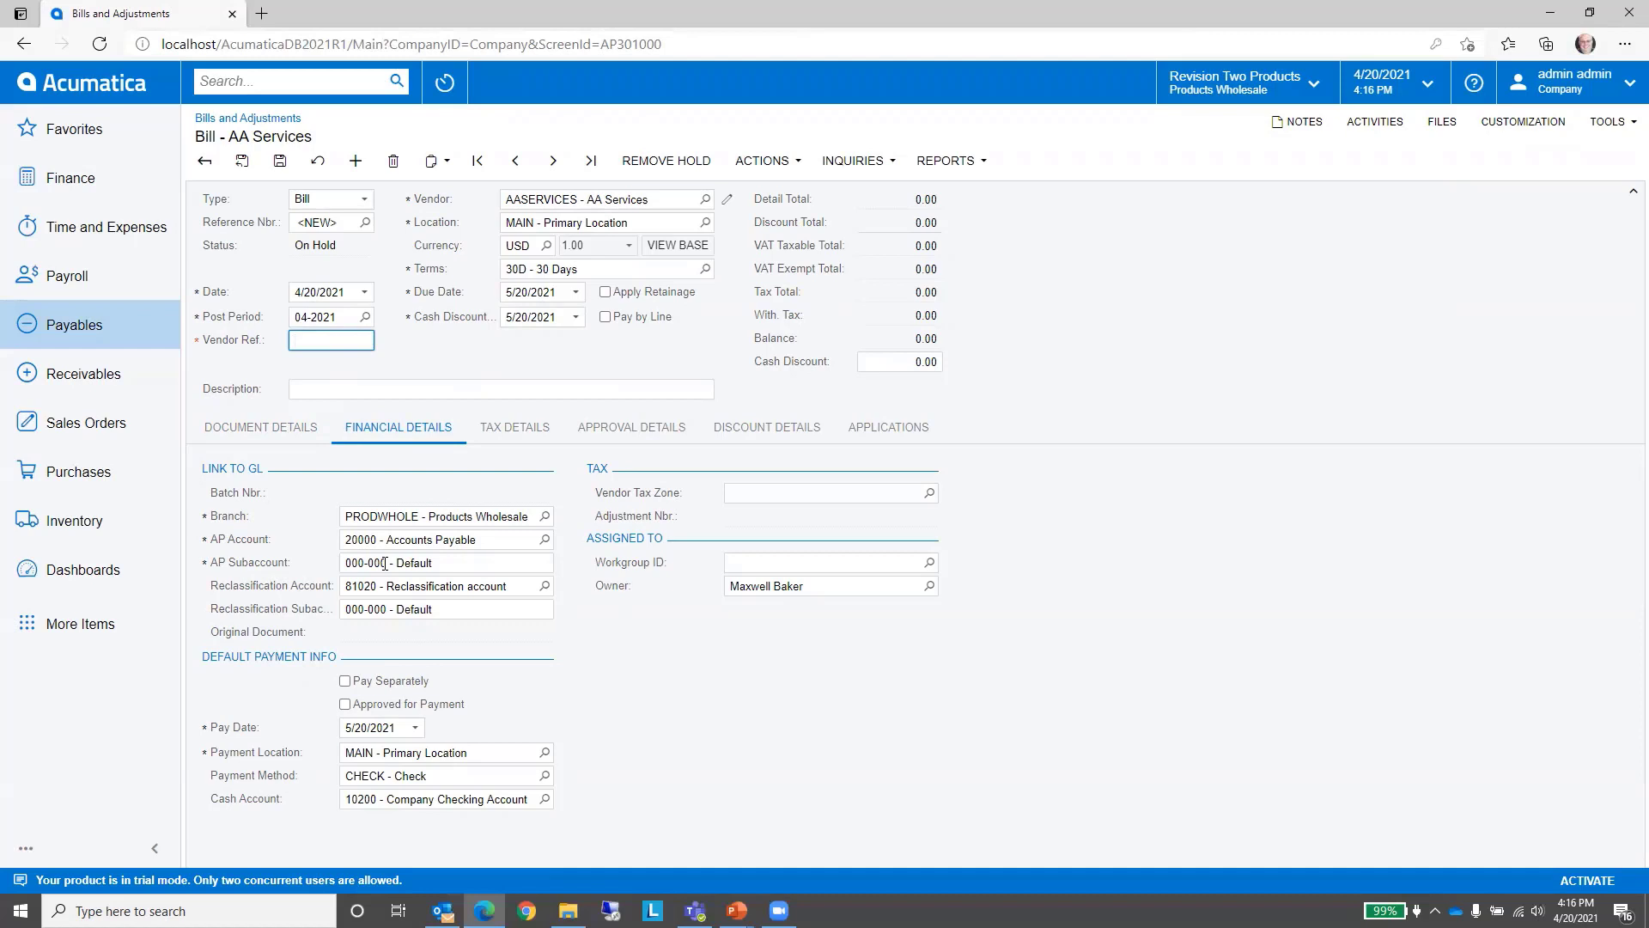
text(0100058)
key(Tab)
text(Imp)
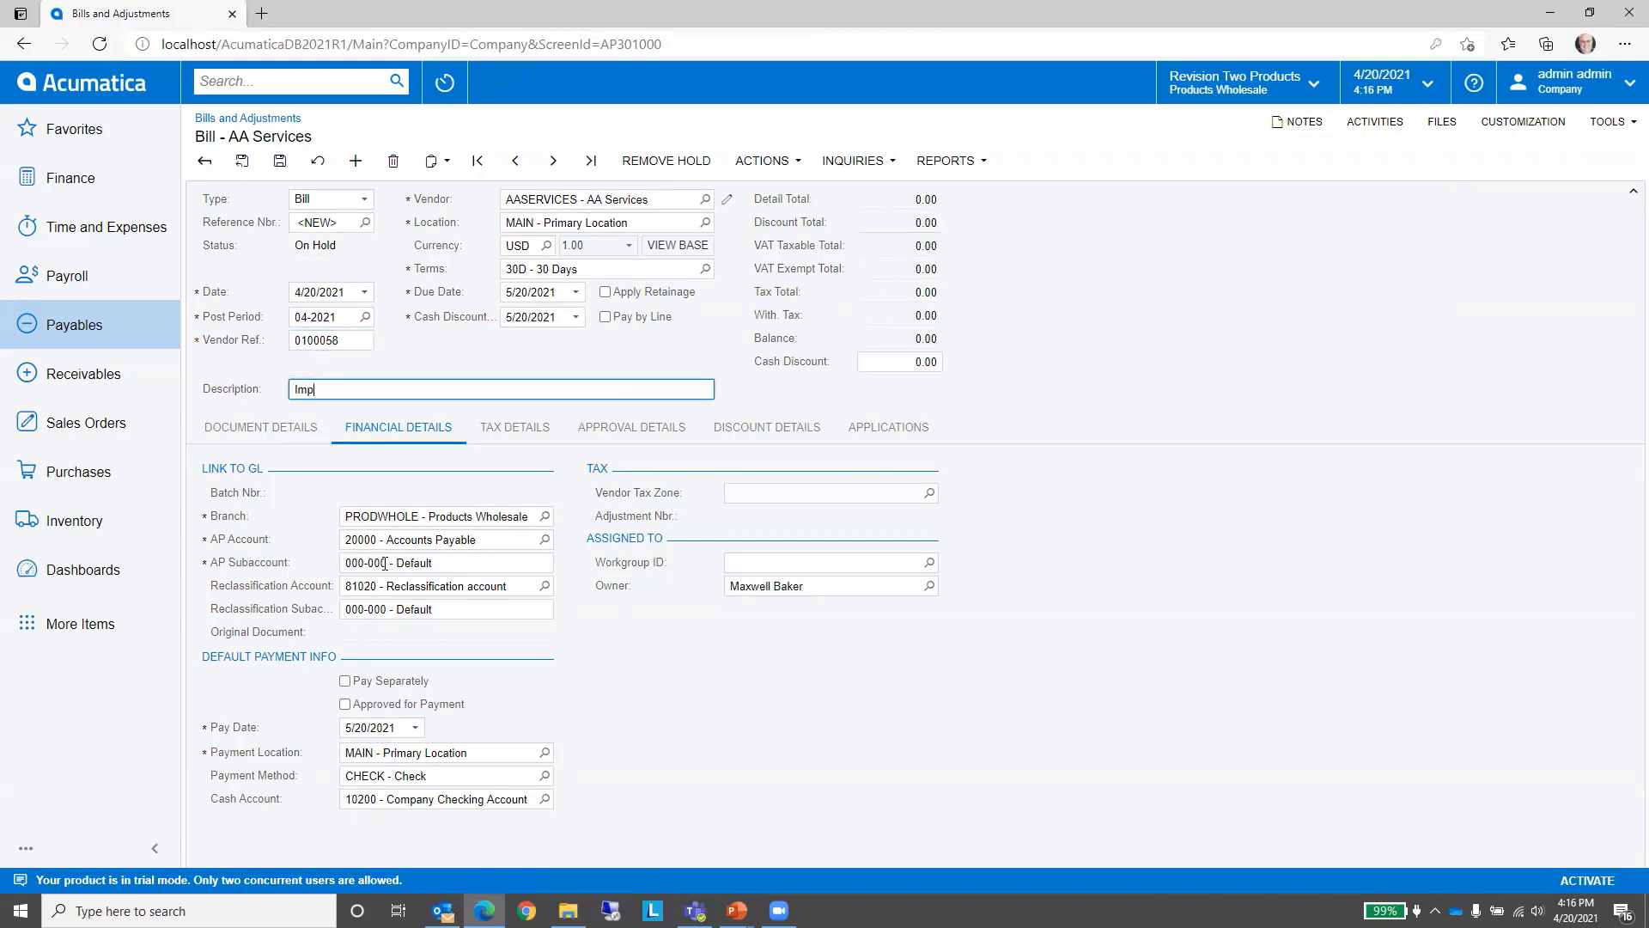
text(lementation Services)
click(265, 427)
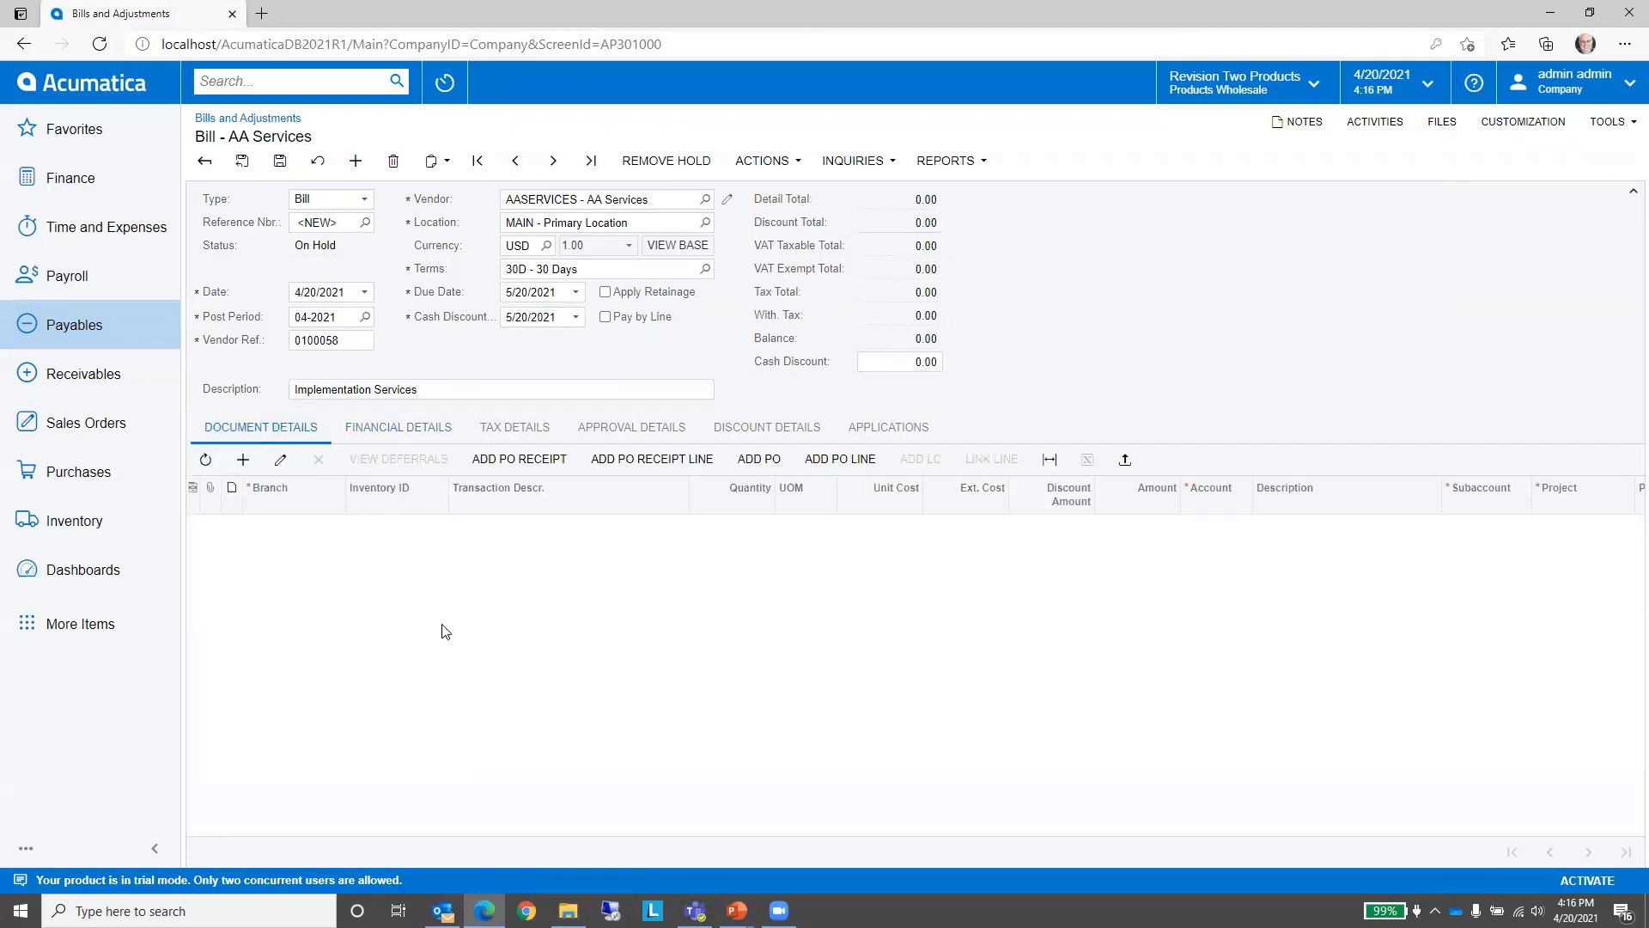
Step: Add an 'Implementation Services' line with extended cost 2,000.00 to the bill
click(243, 459)
click(468, 529)
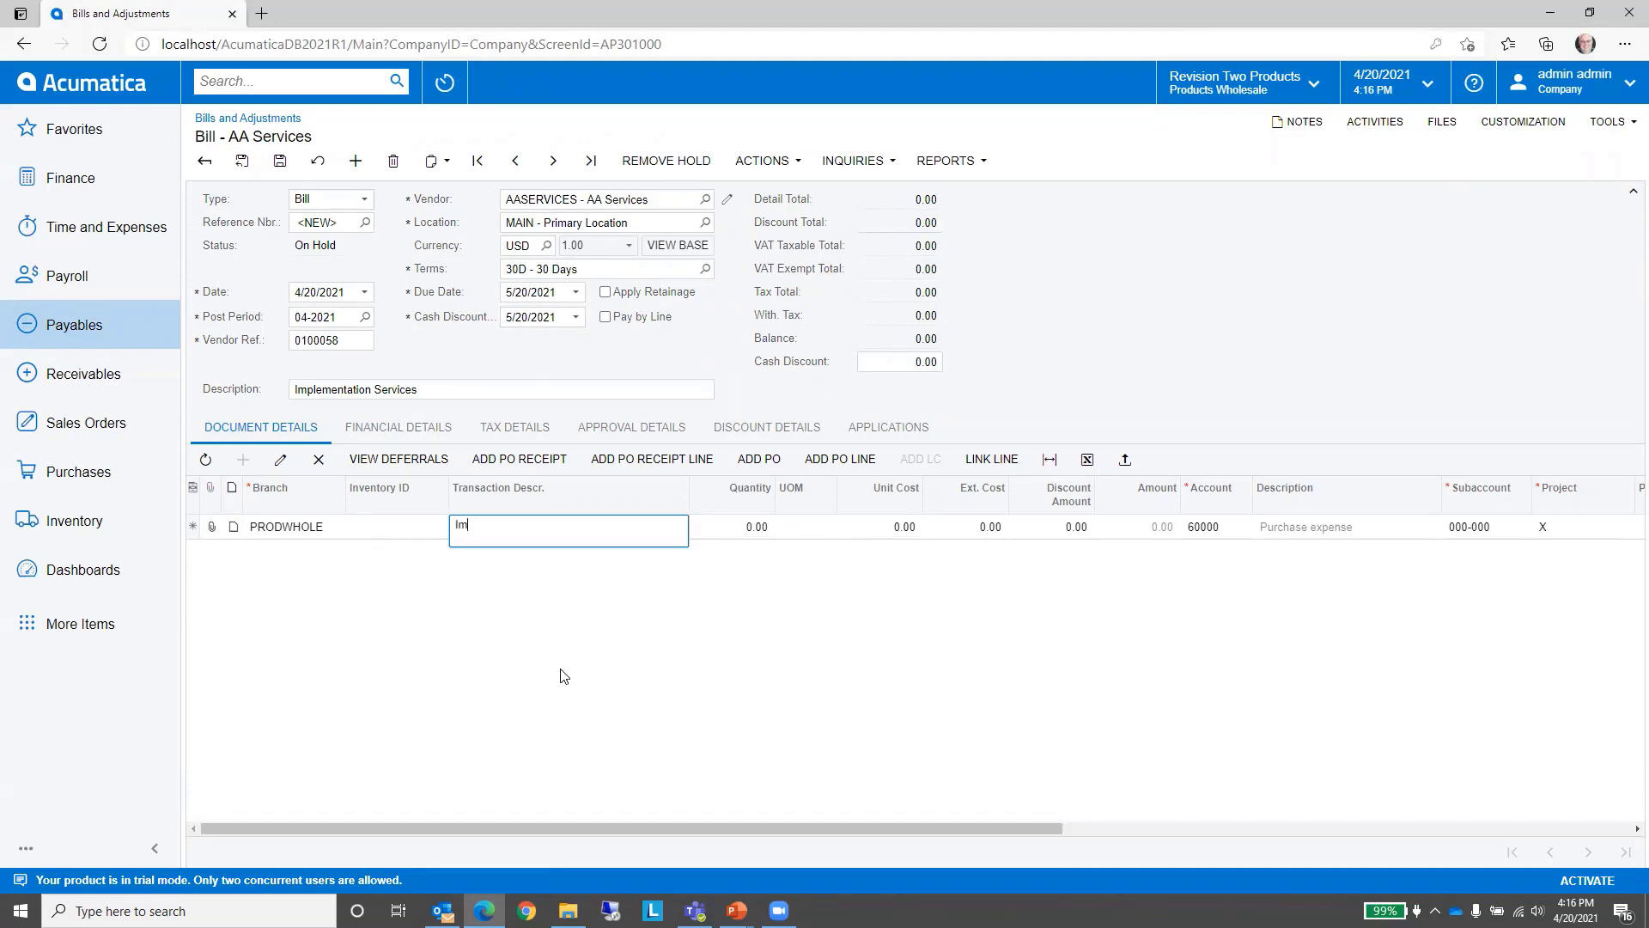
text(Impletation)
key(ctrl+a)
text(Implementation Services)
click(955, 530)
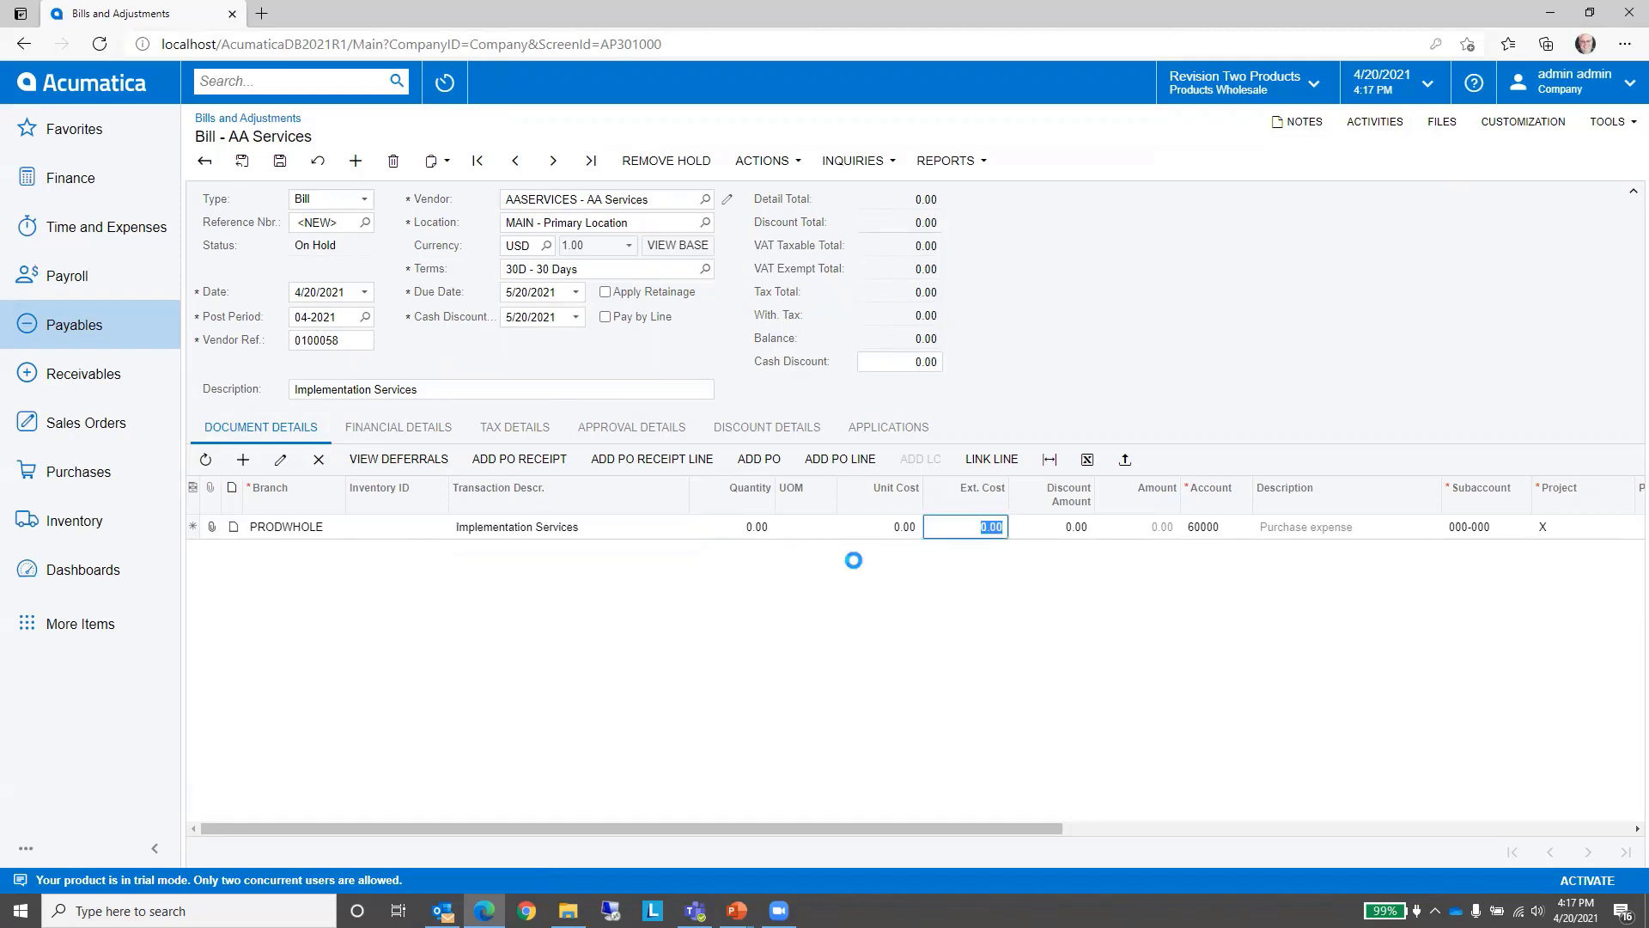
text(2000)
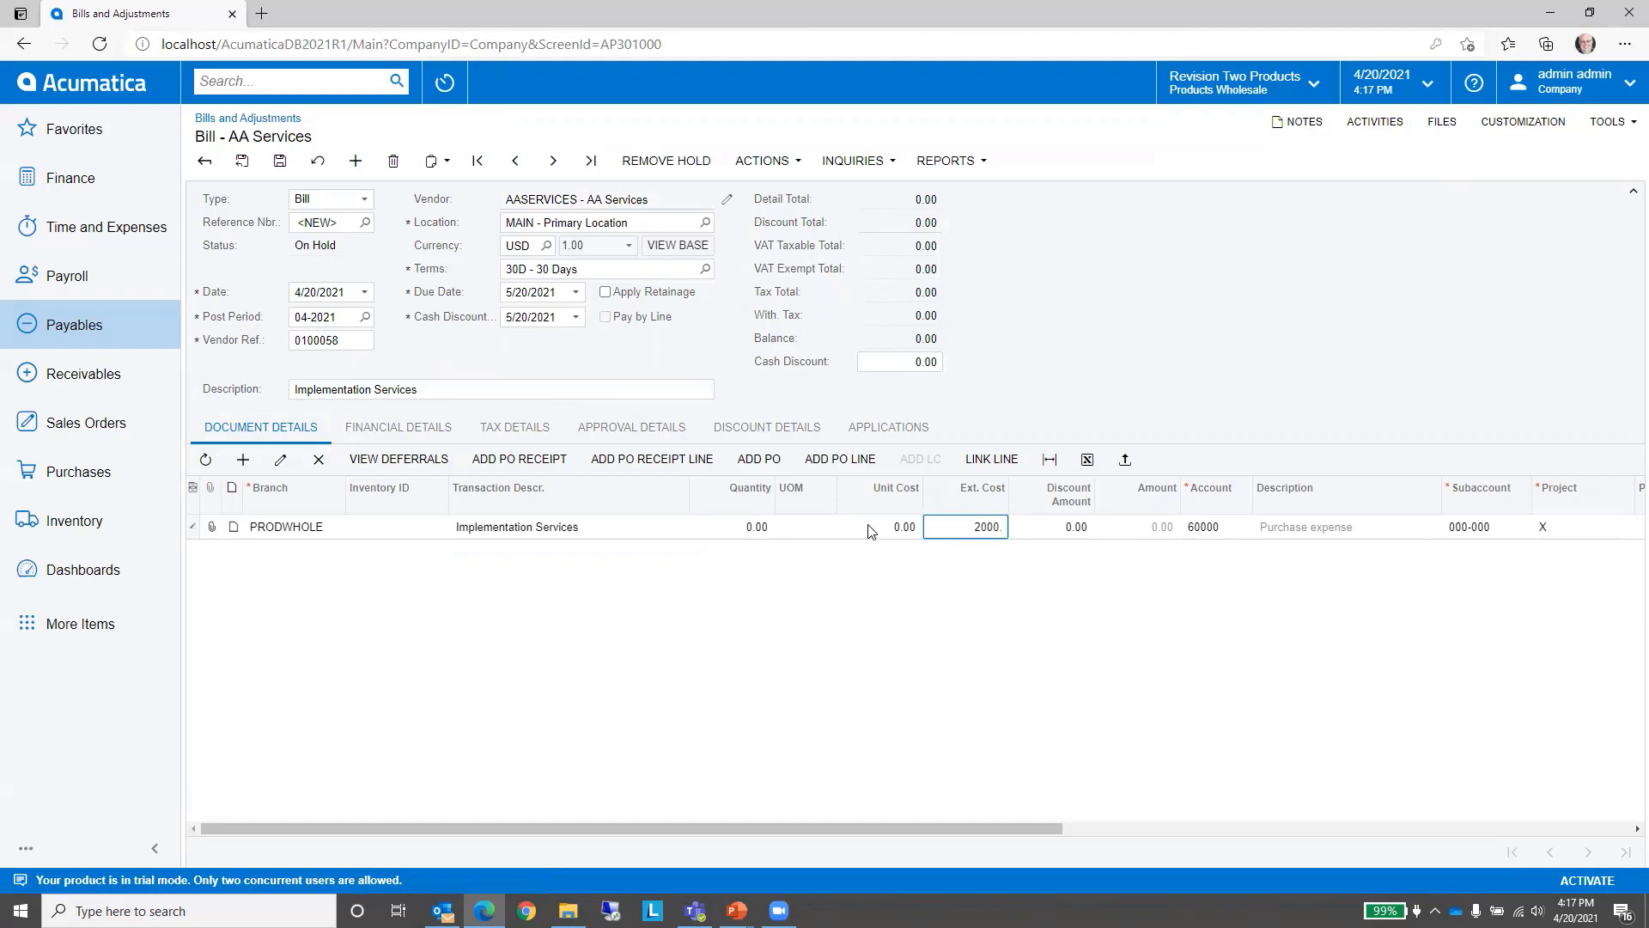
key(Tab)
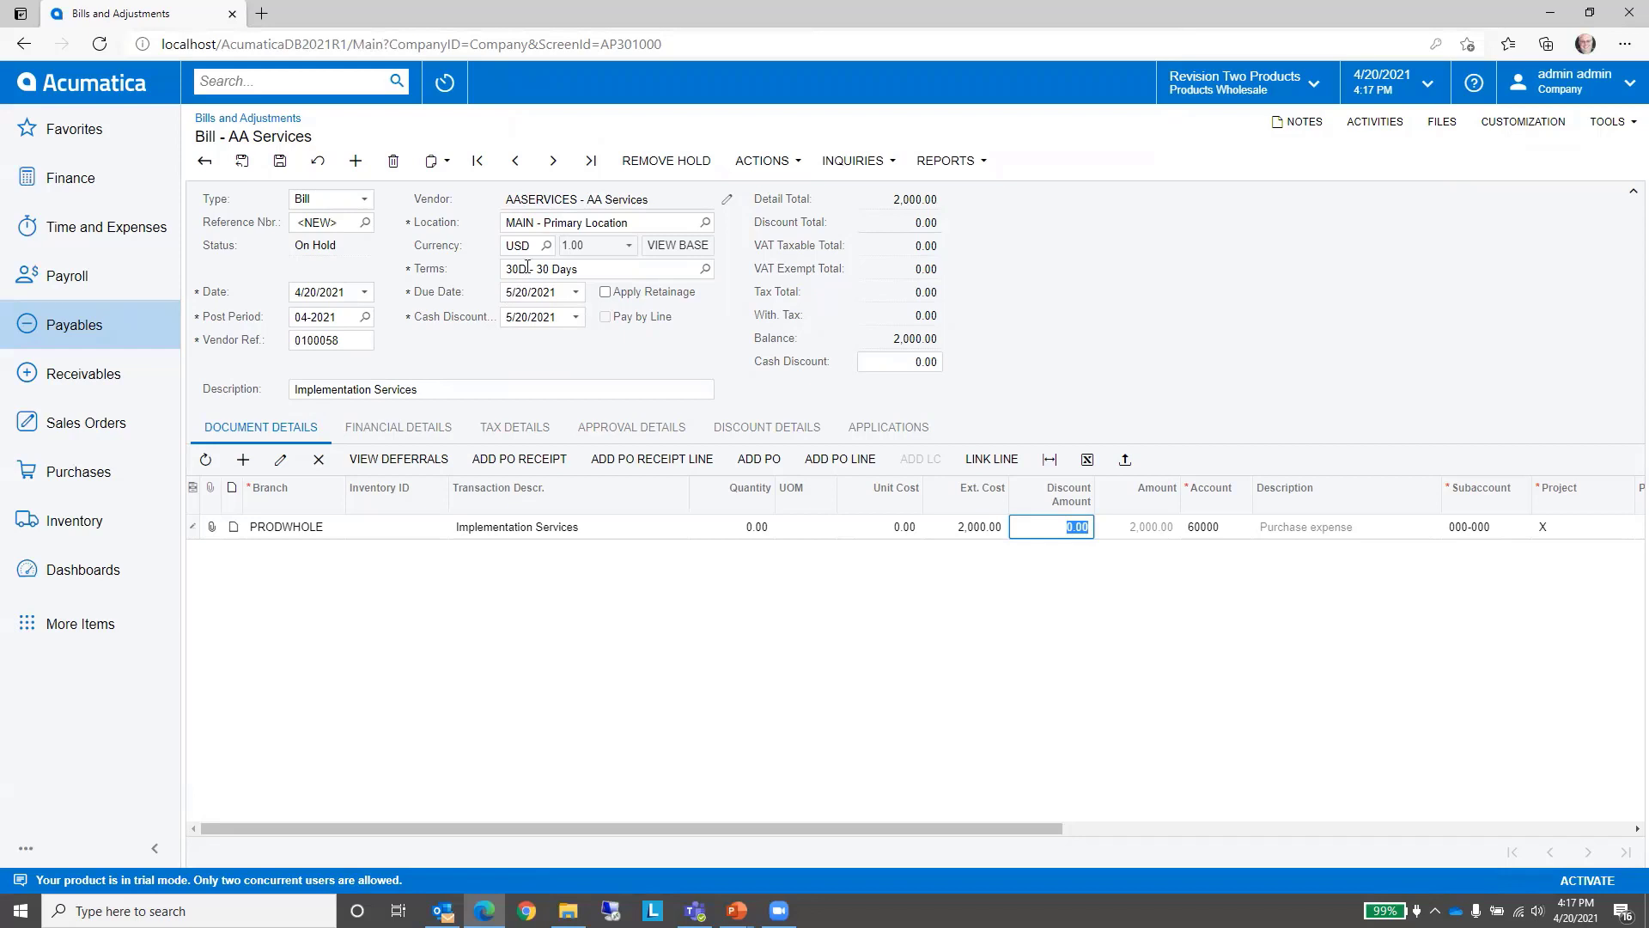
Step: Save the bill as 002793 and release it to Open status
click(281, 164)
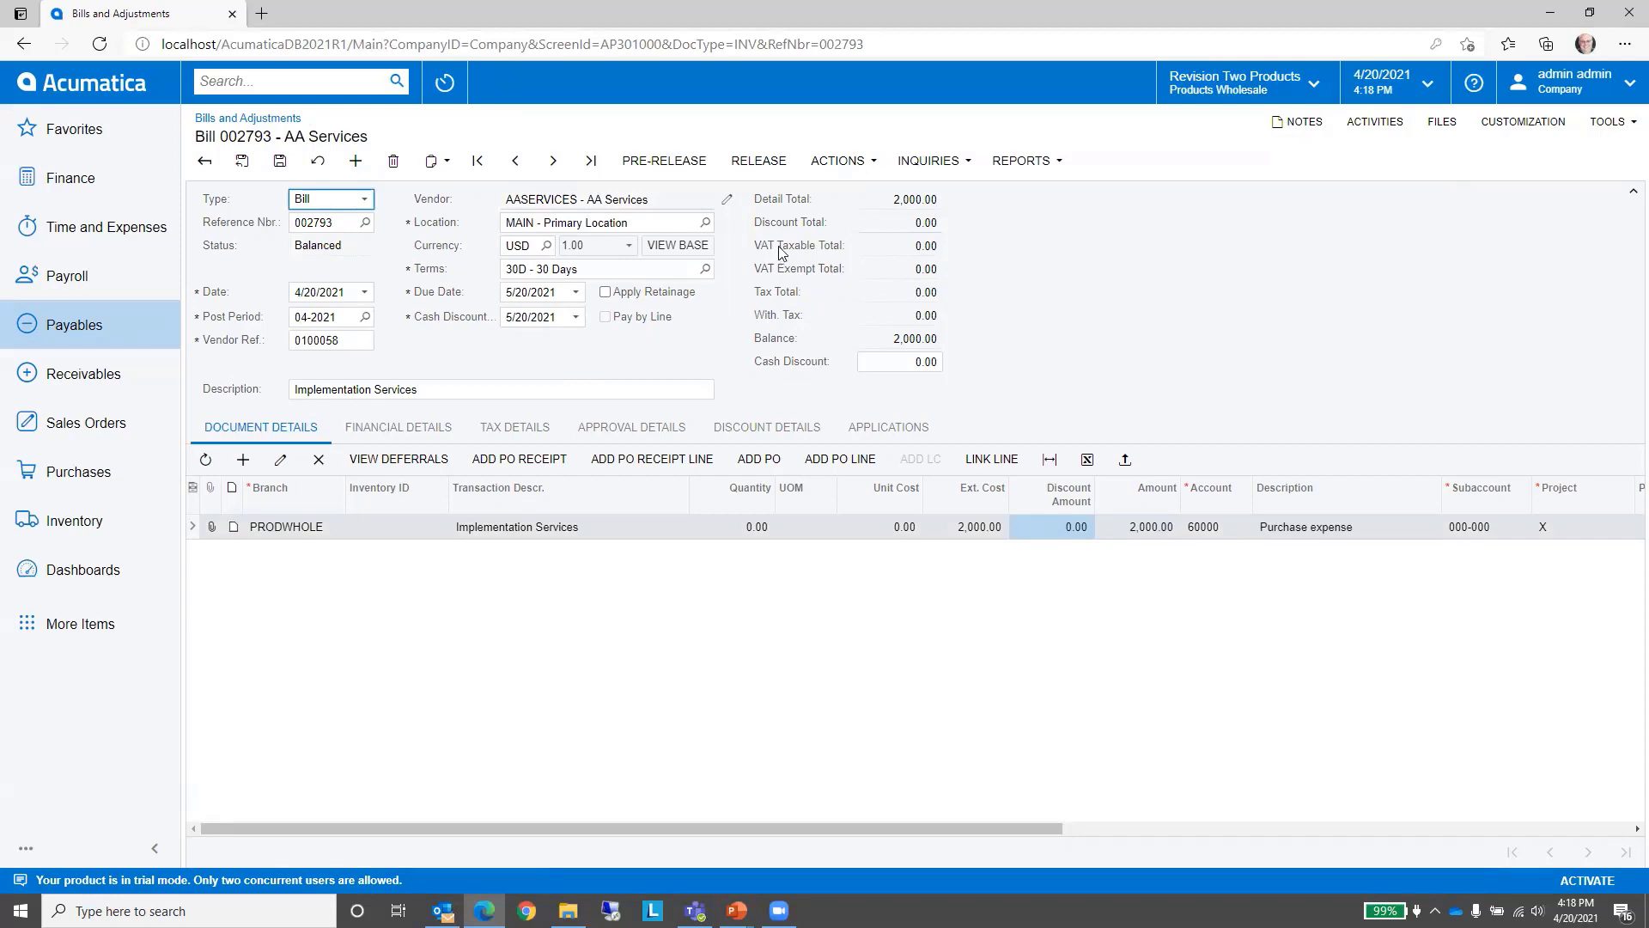
click(744, 163)
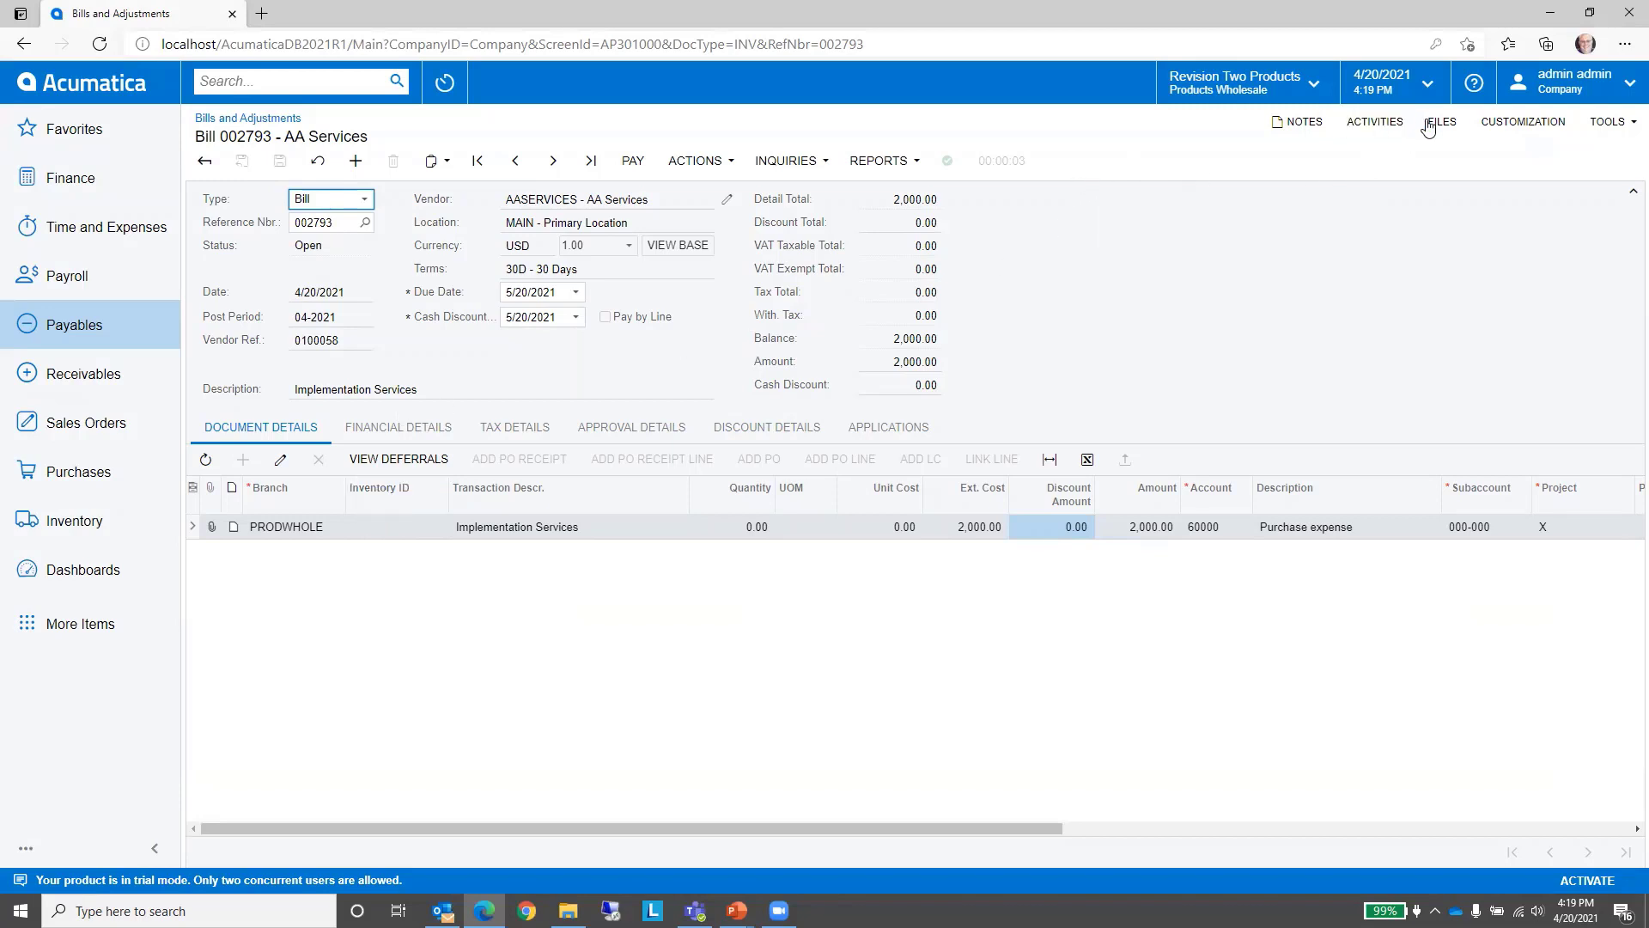
Step: Attach Invoice0100058.pdf to bill 002793 and verify it is listed under Files
click(1436, 122)
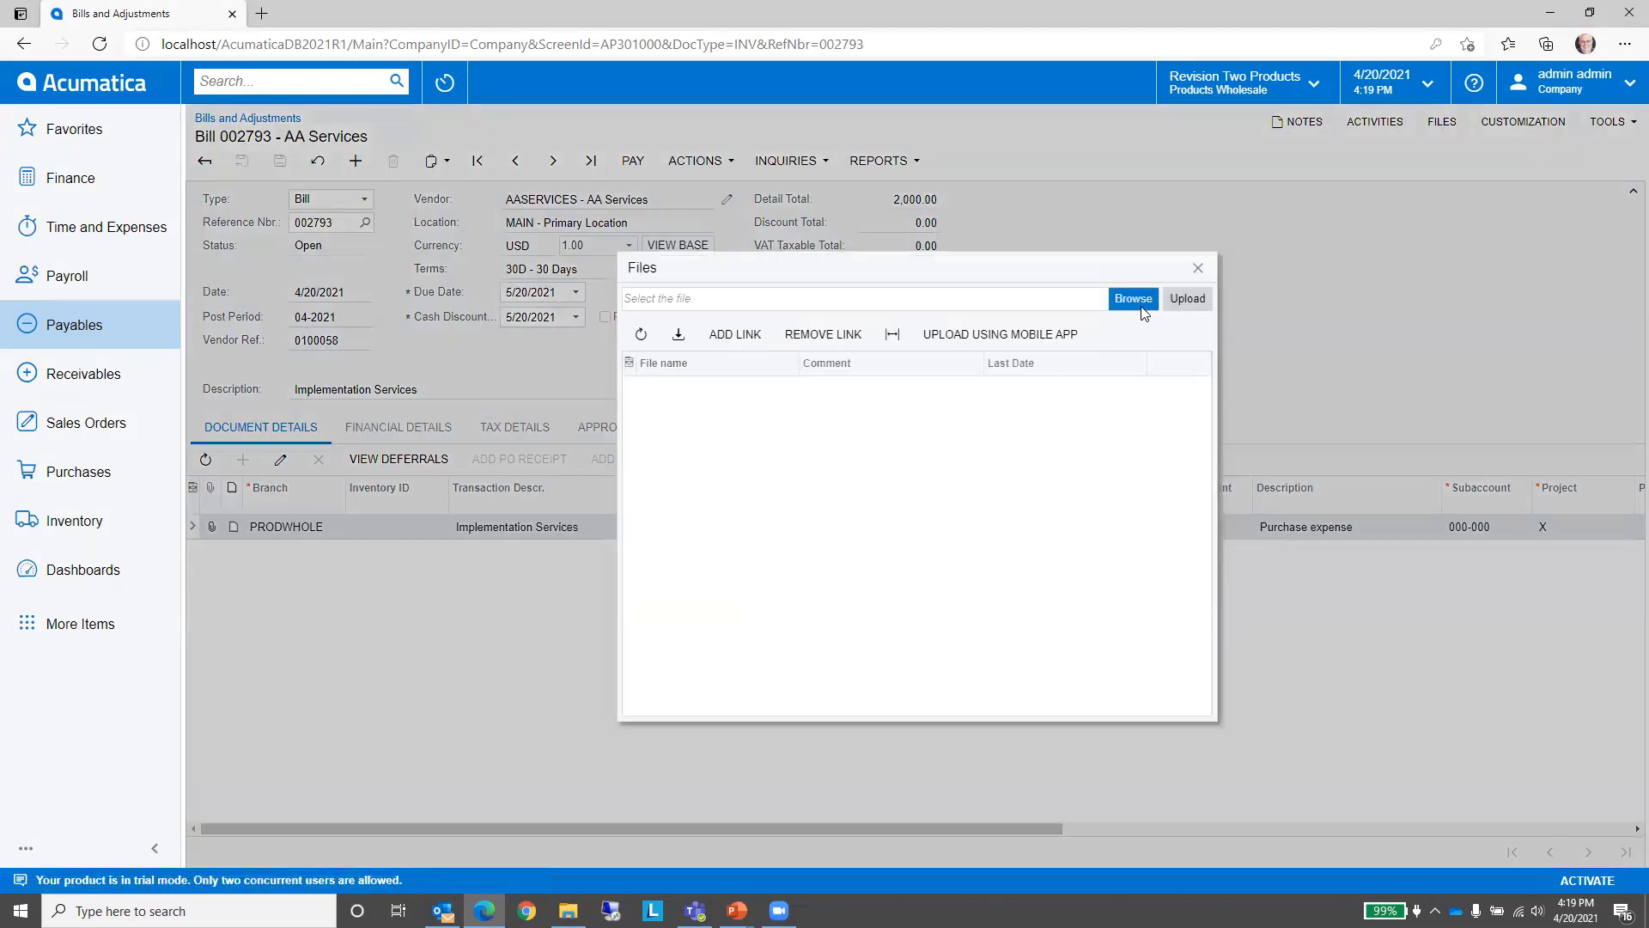
click(1198, 268)
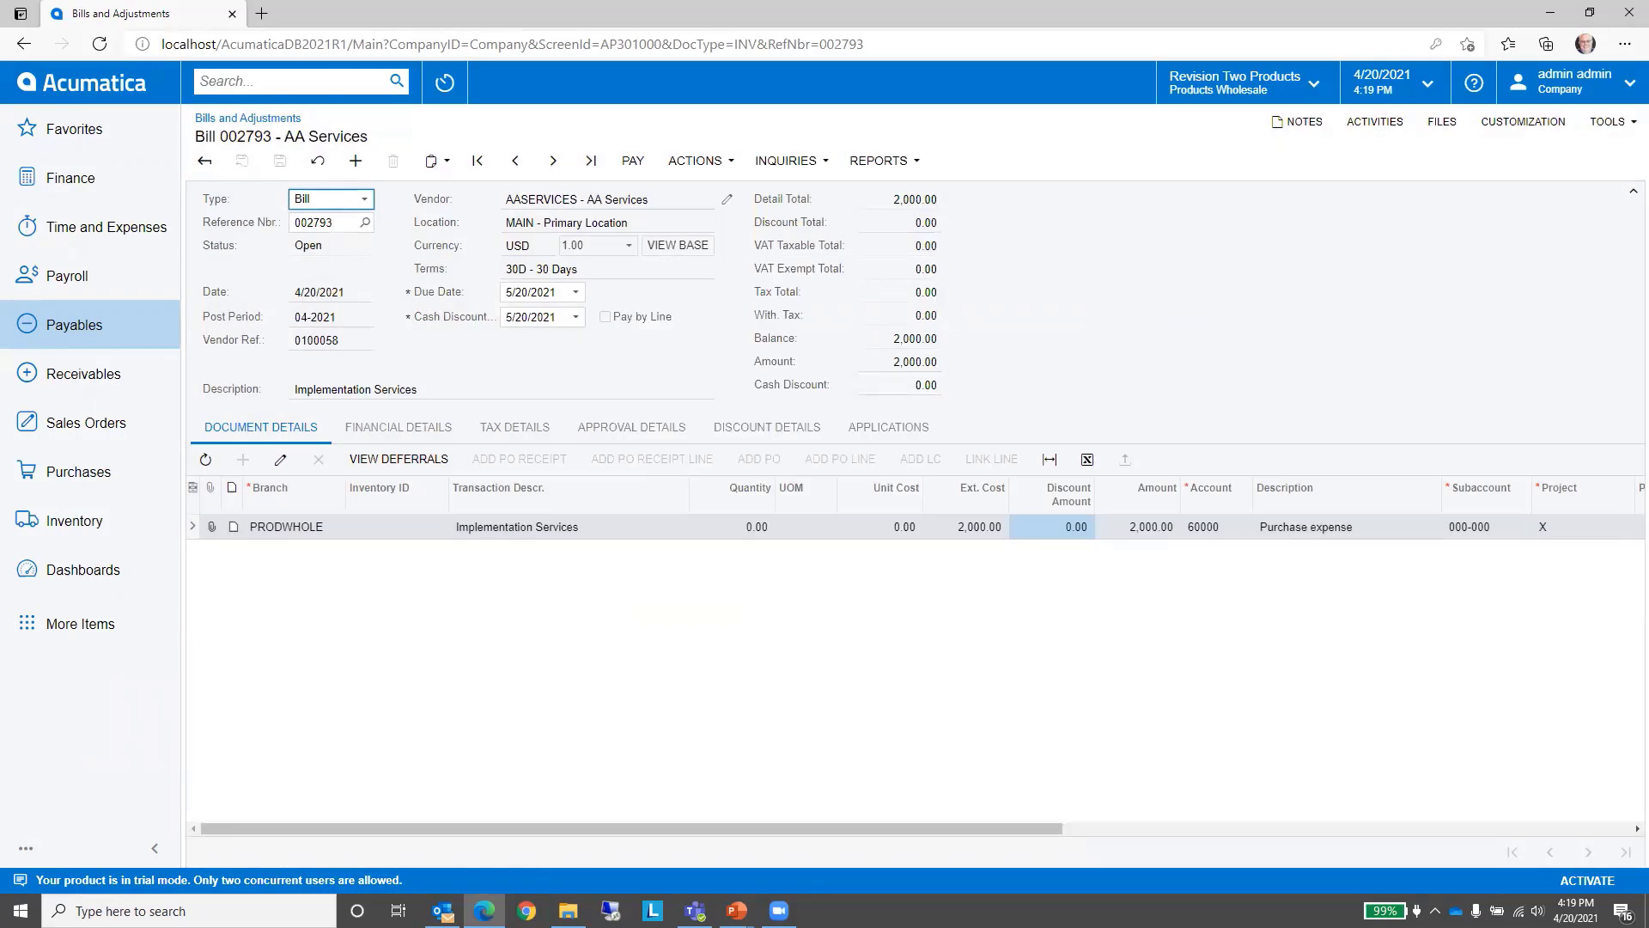
drag(662, 374, 1121, 348)
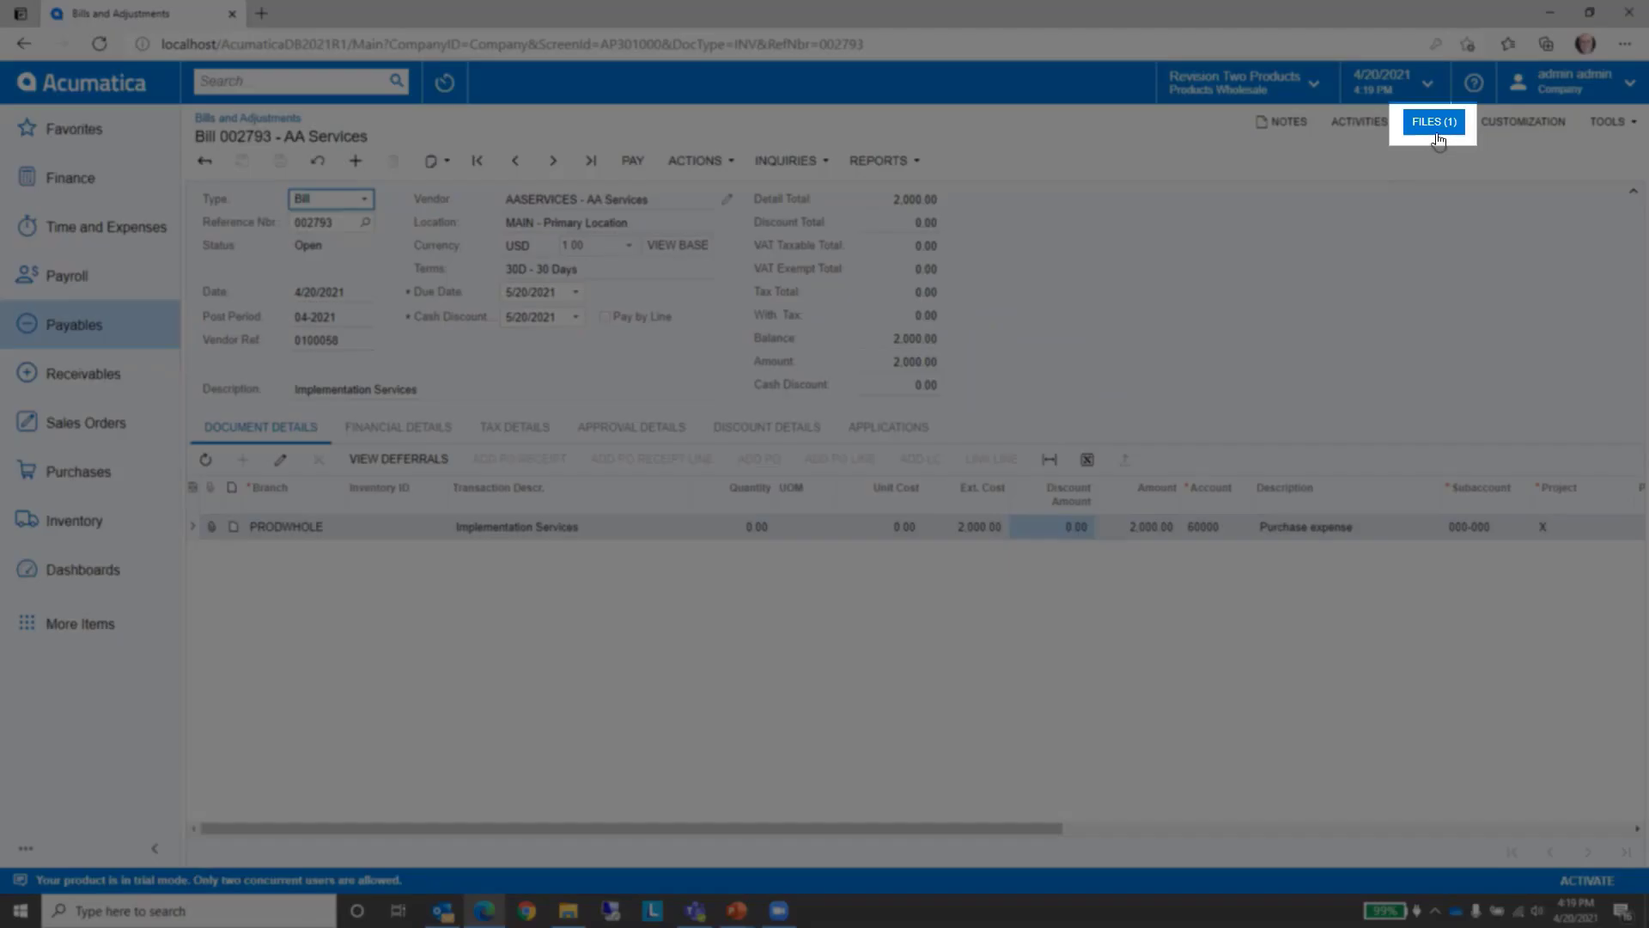
click(1429, 131)
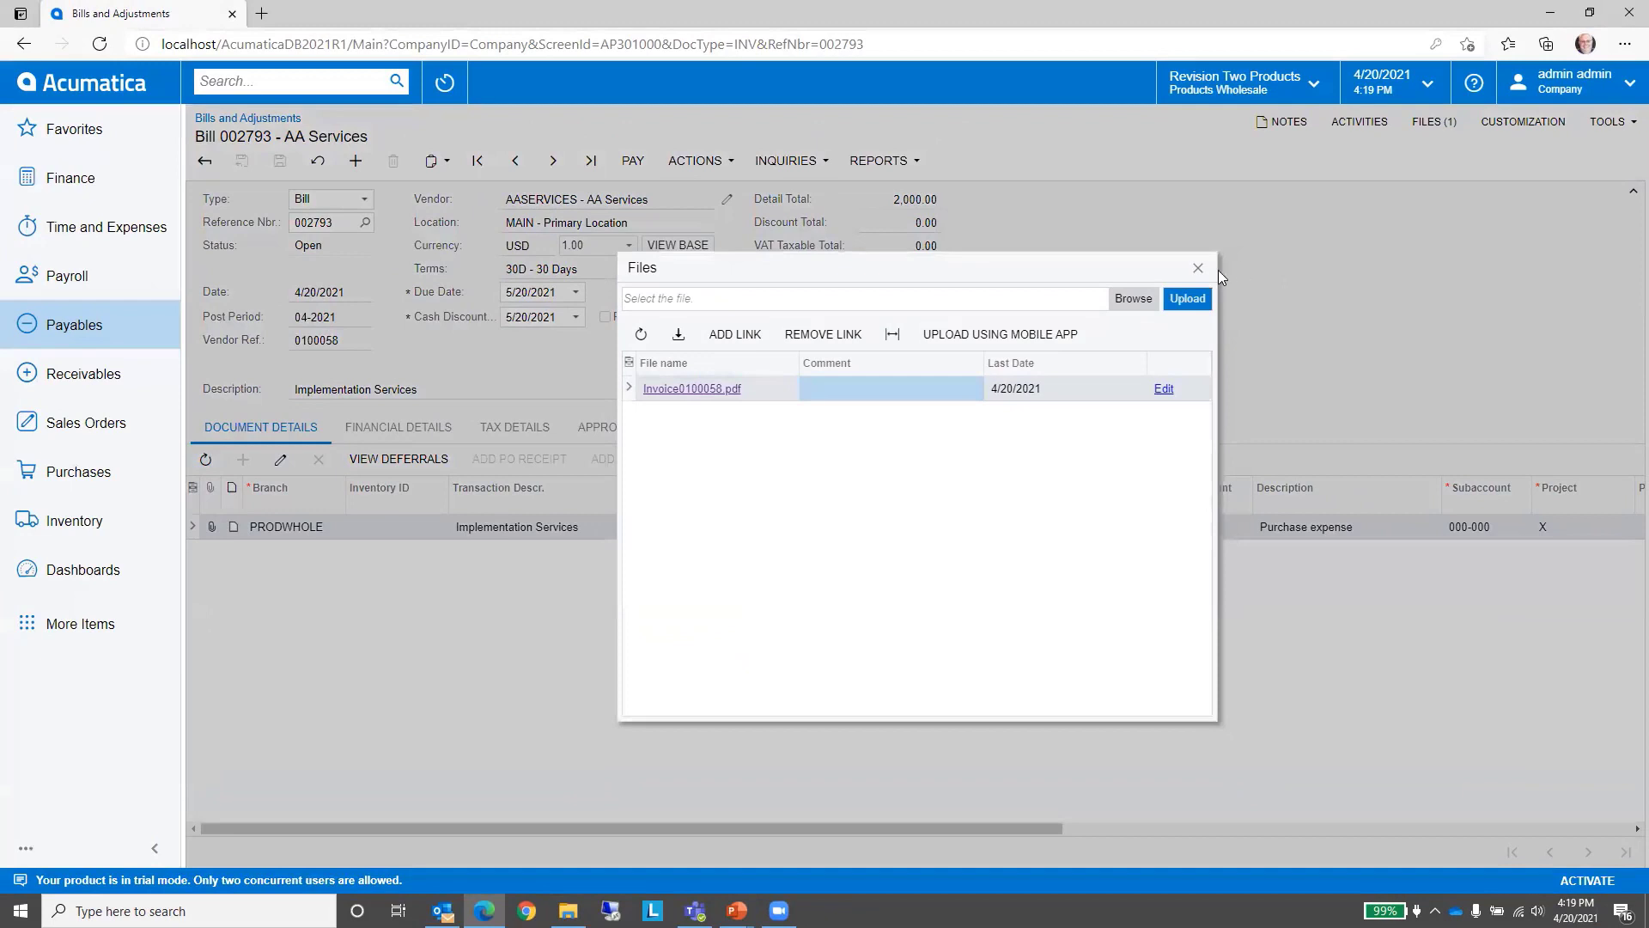
click(1196, 270)
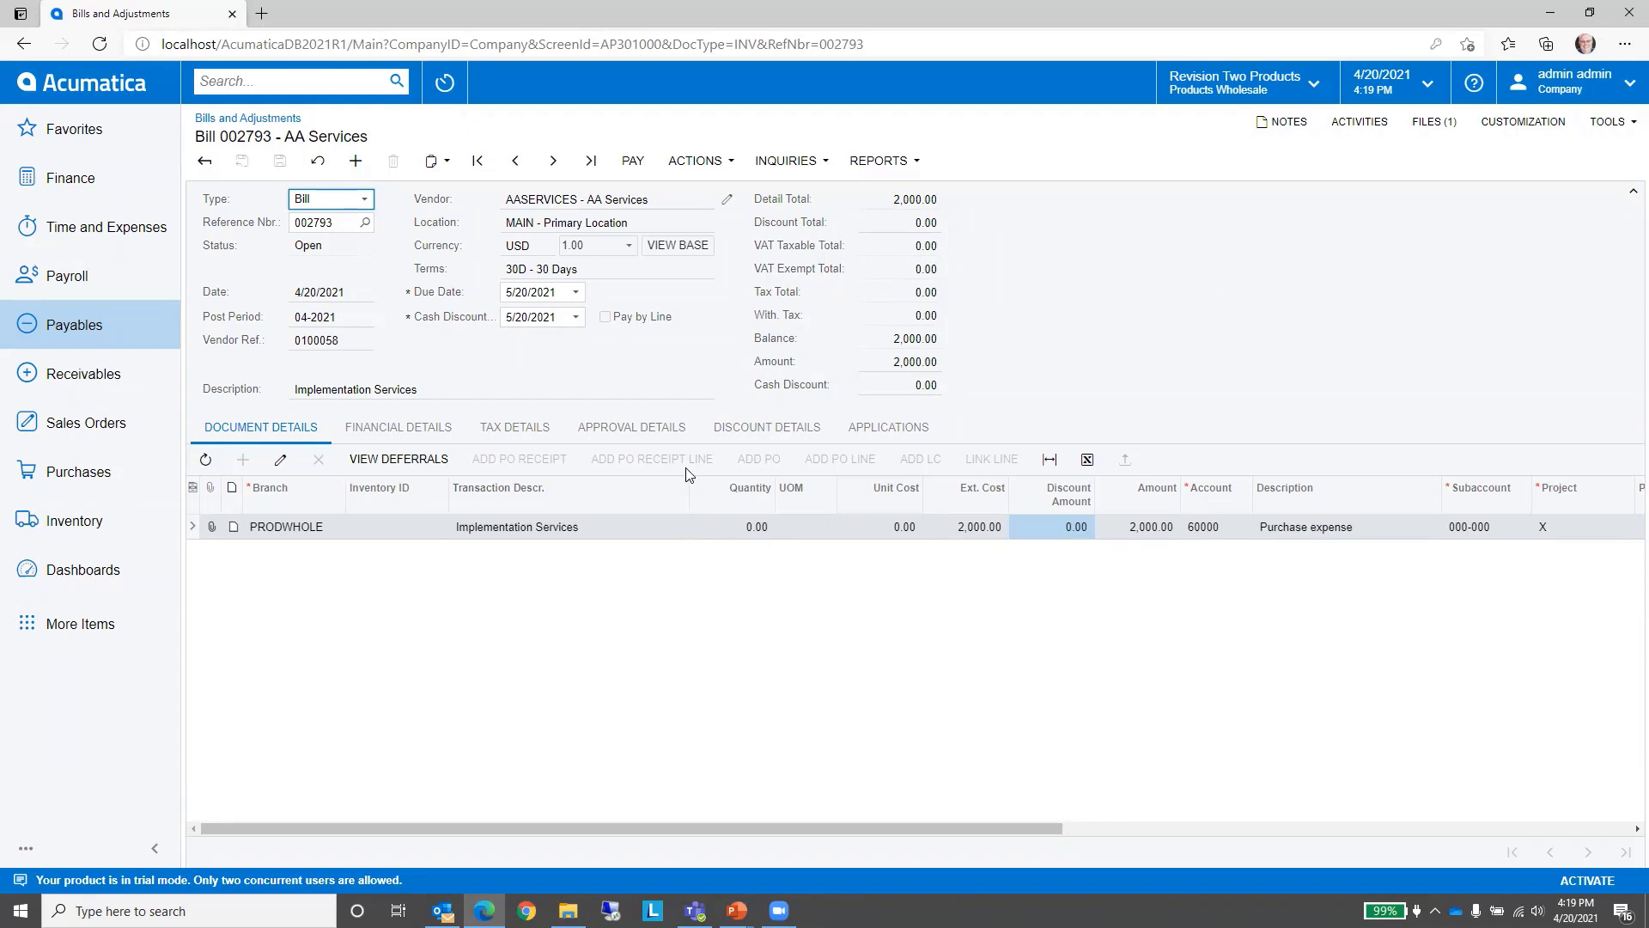
Step: Create a 2,000.00 check paying bill 002793 and remove its hold
click(653, 171)
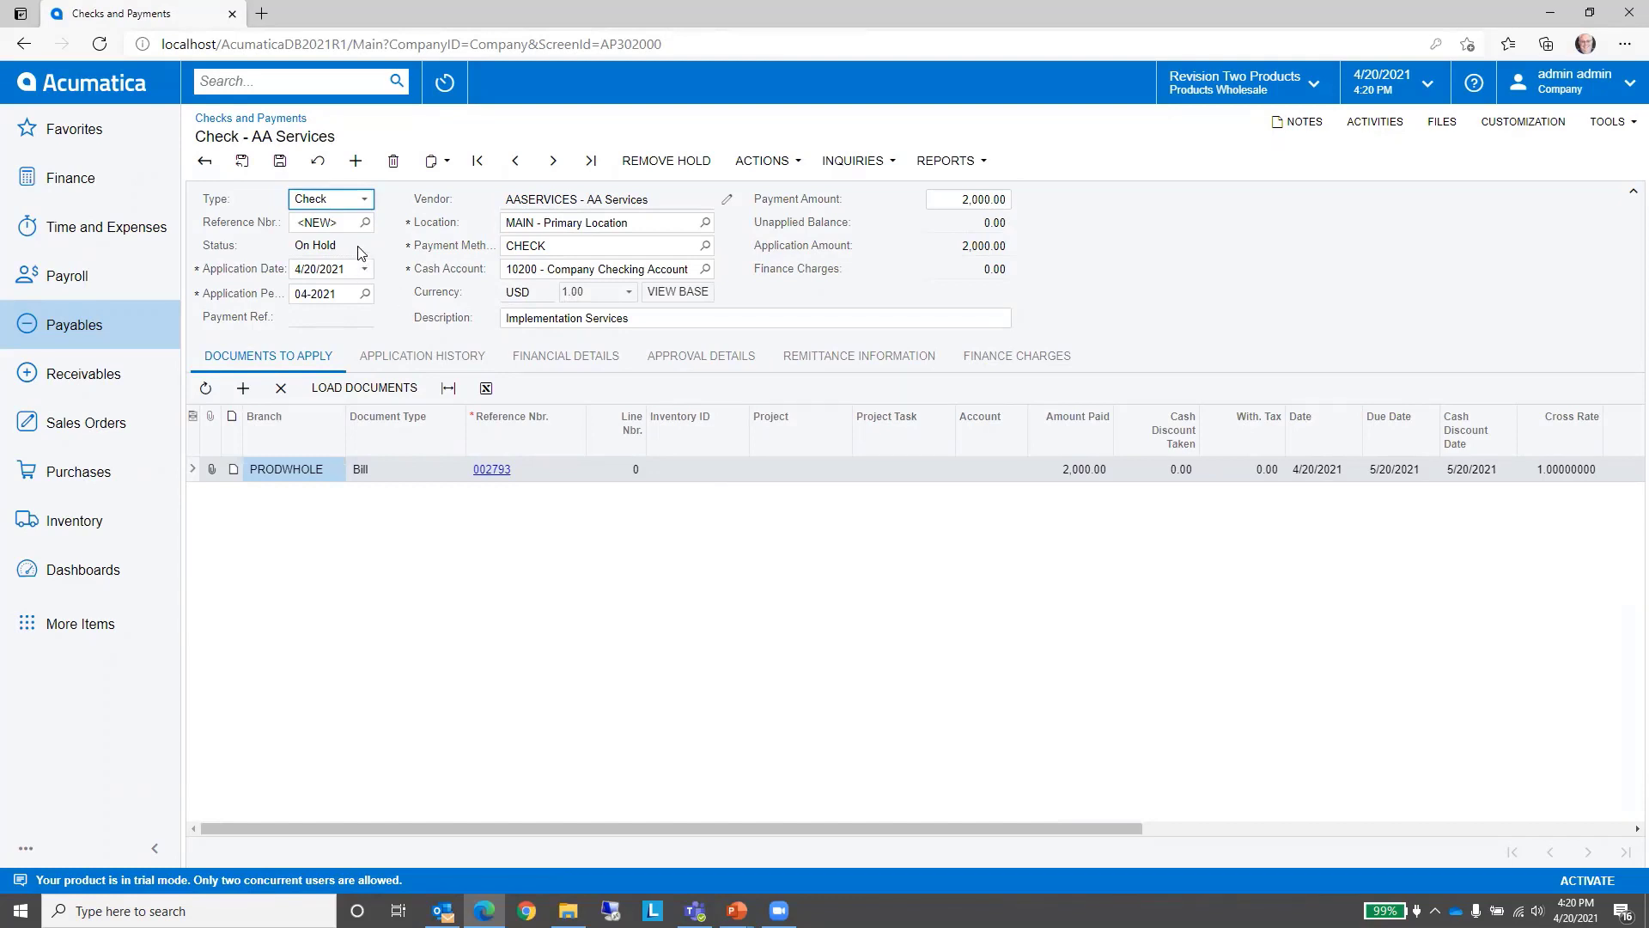
click(679, 163)
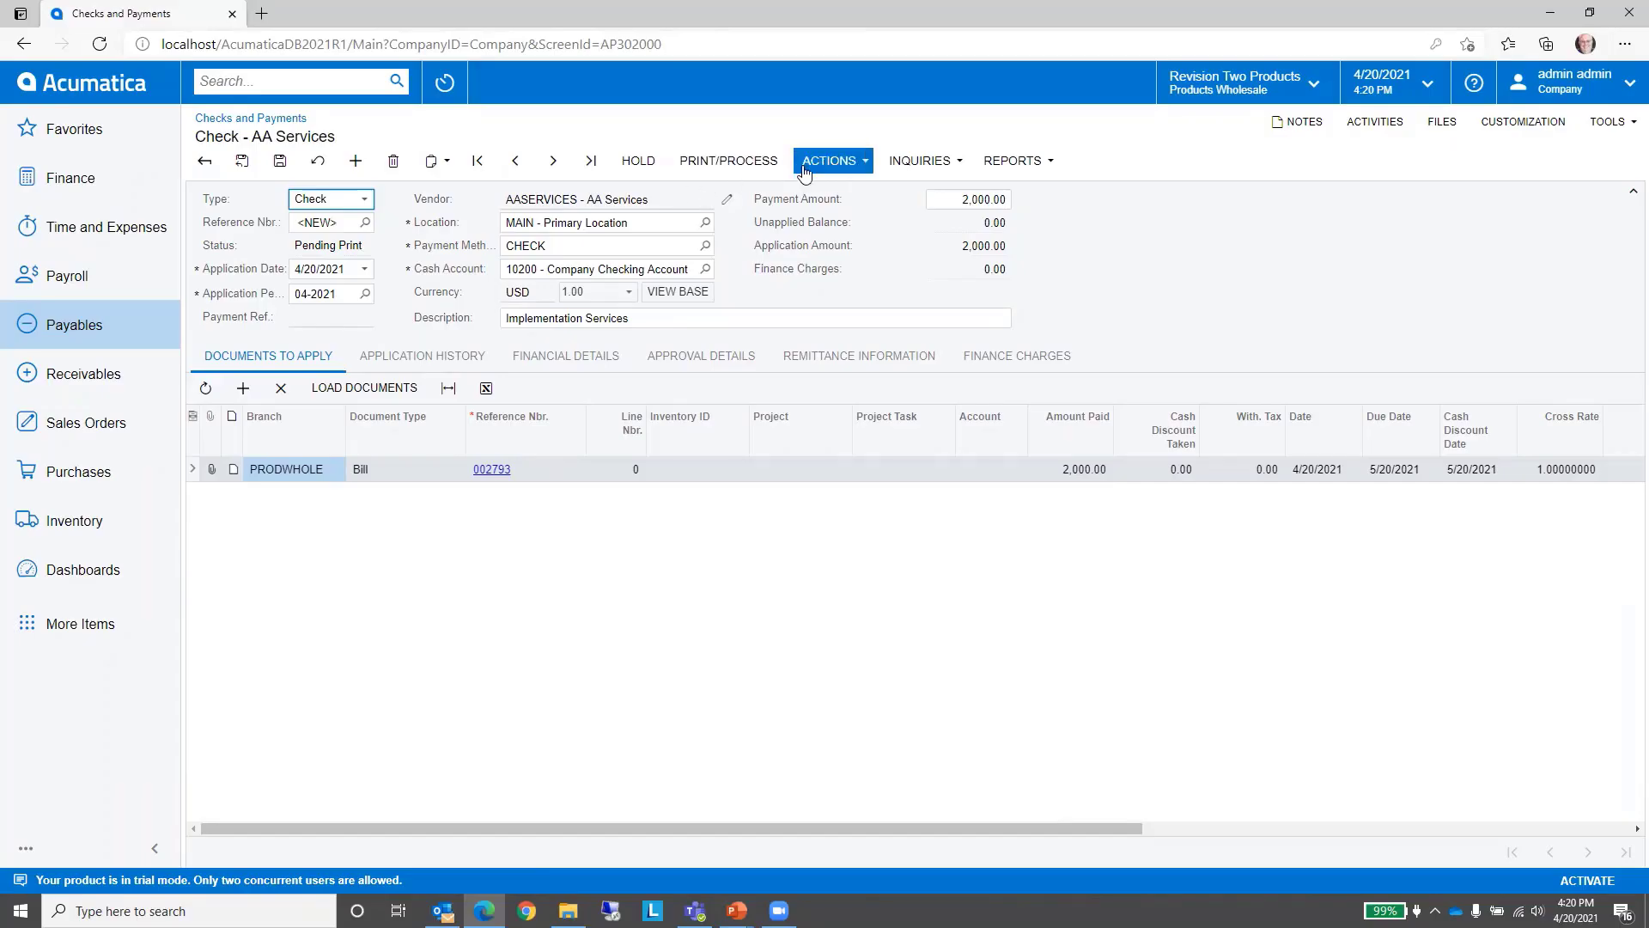
Step: Print the AA Services check as number 2674 with remittance and close the check form
click(728, 161)
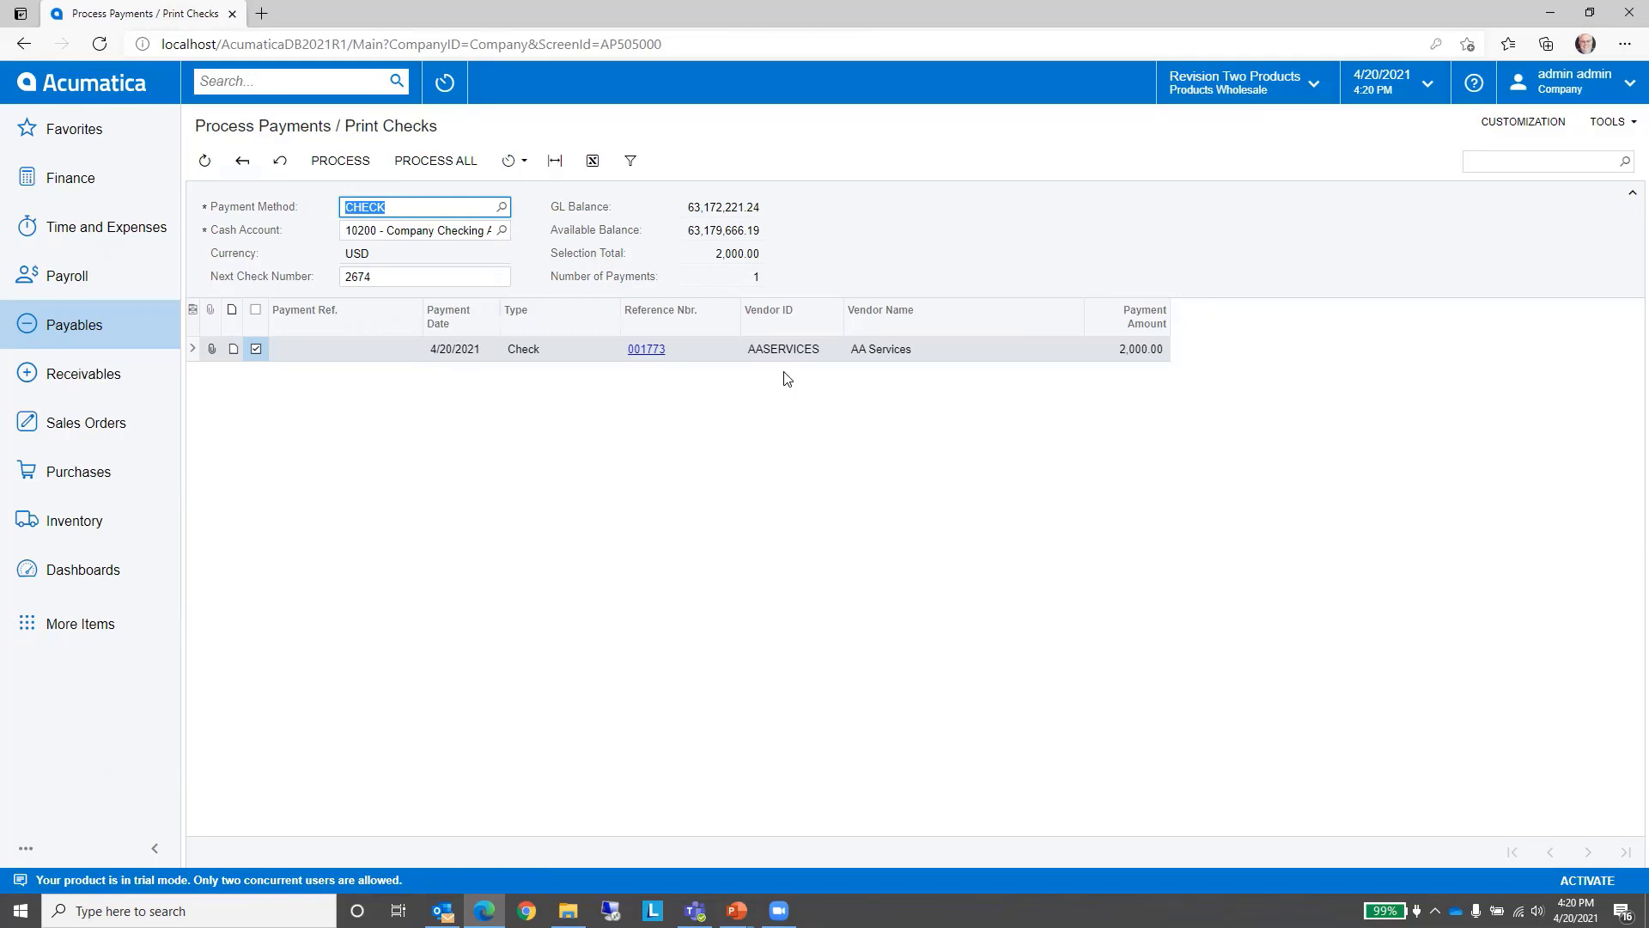
click(410, 165)
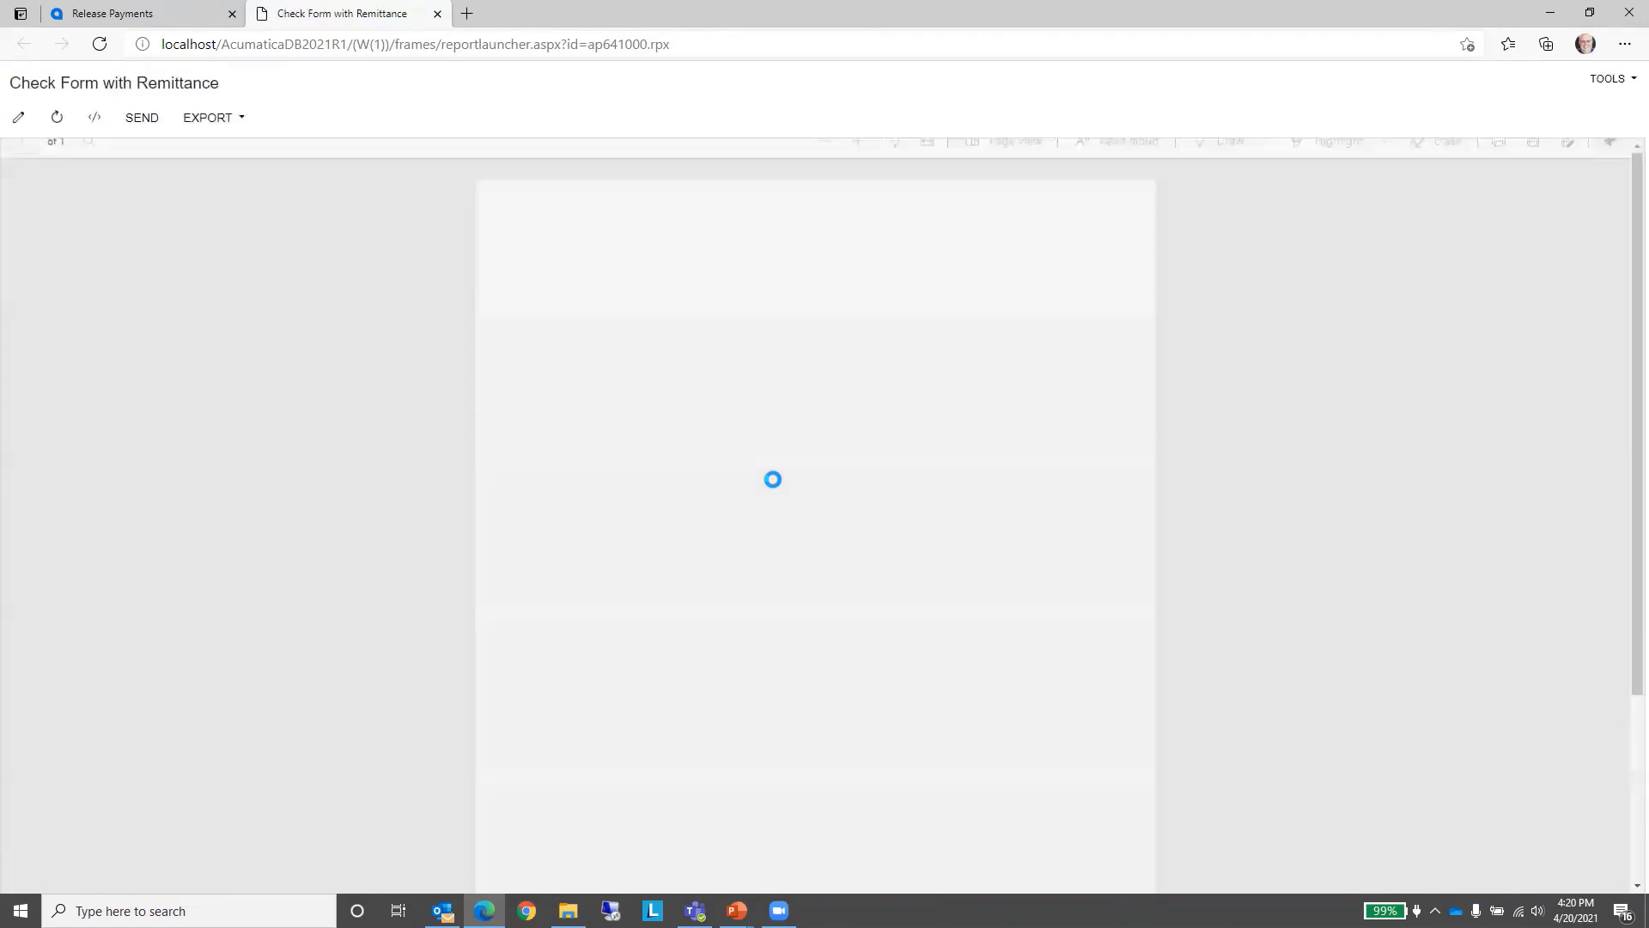
scroll(820, 470, down, 2)
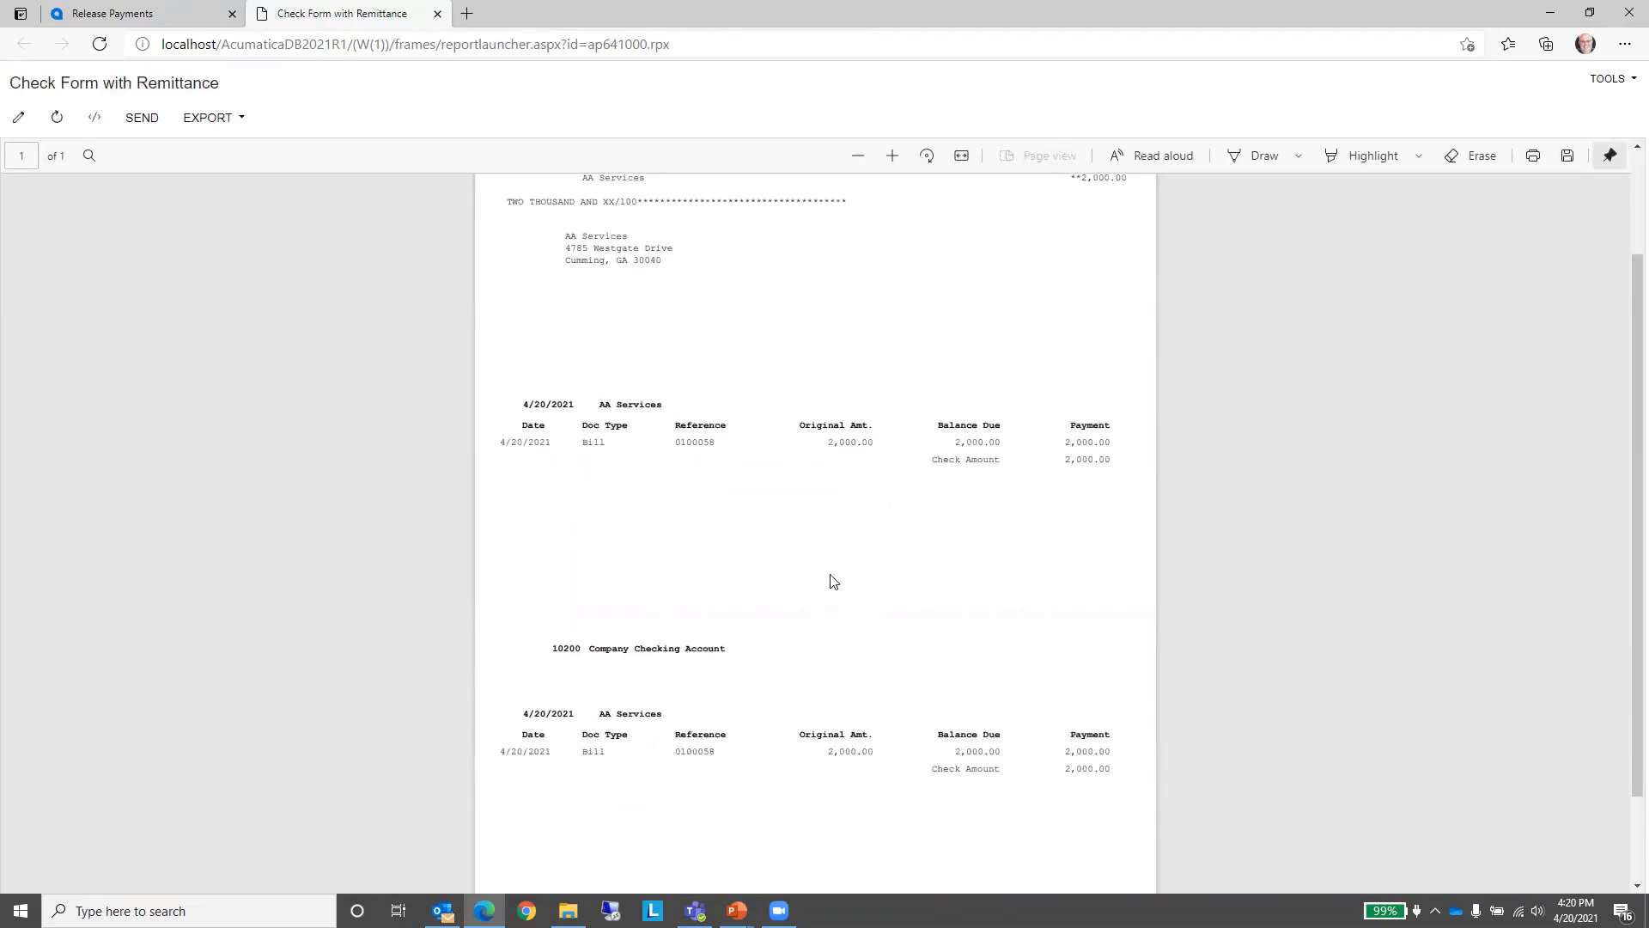
click(437, 15)
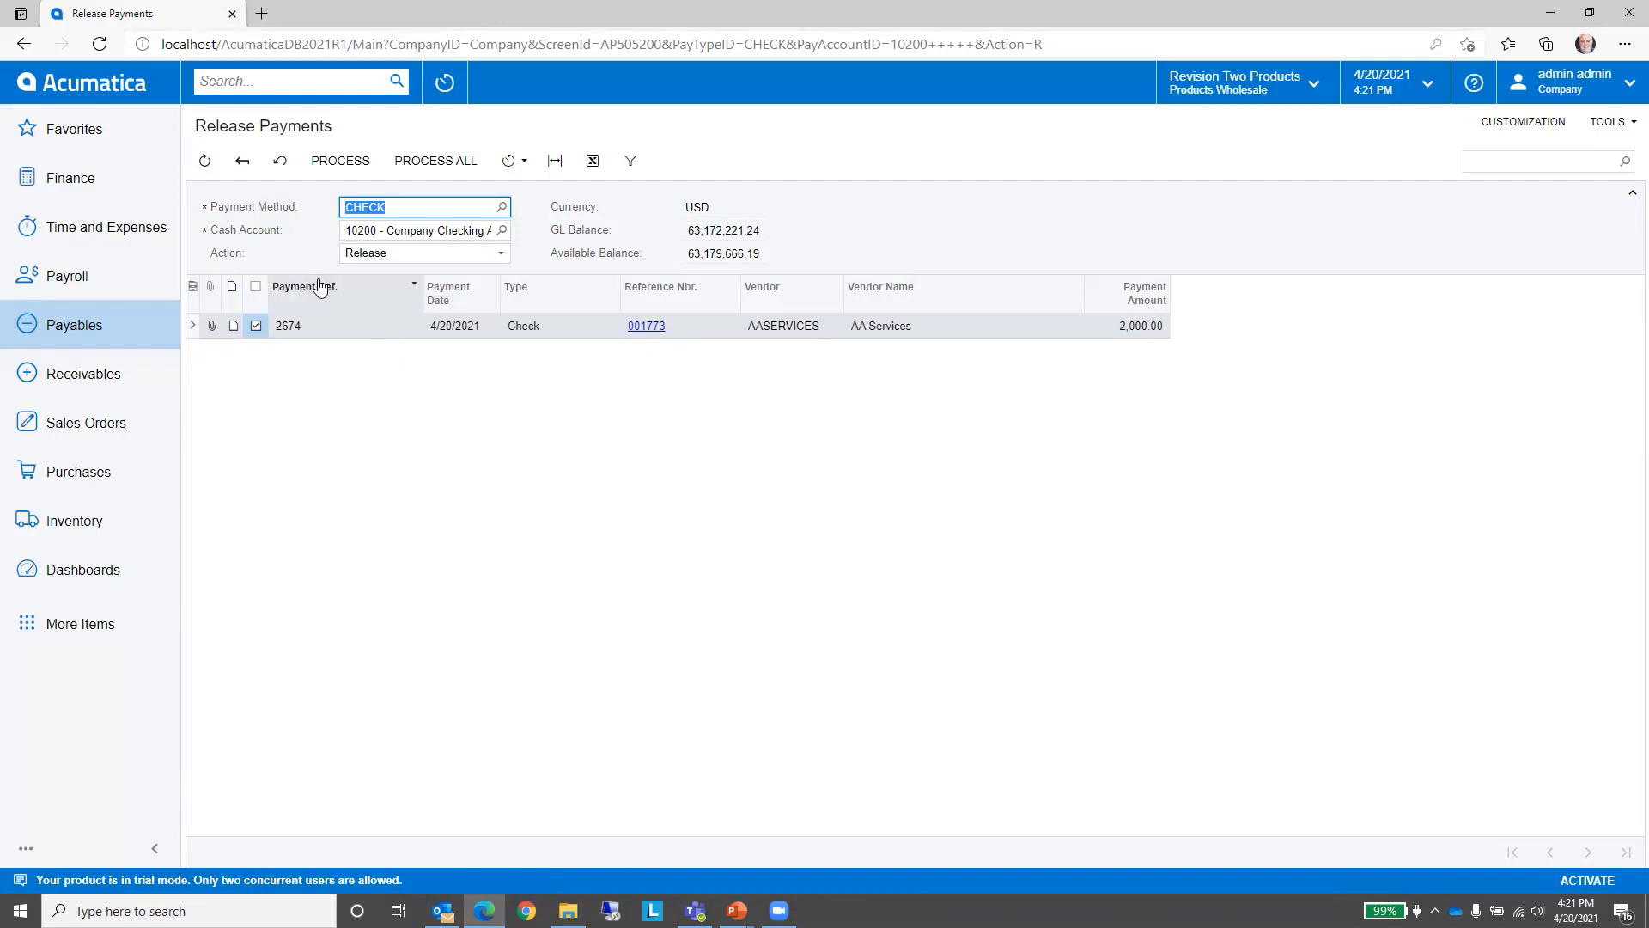
Step: Release check 2674 and confirm the result: 1 processed, 0 errors, reference 001773
click(413, 170)
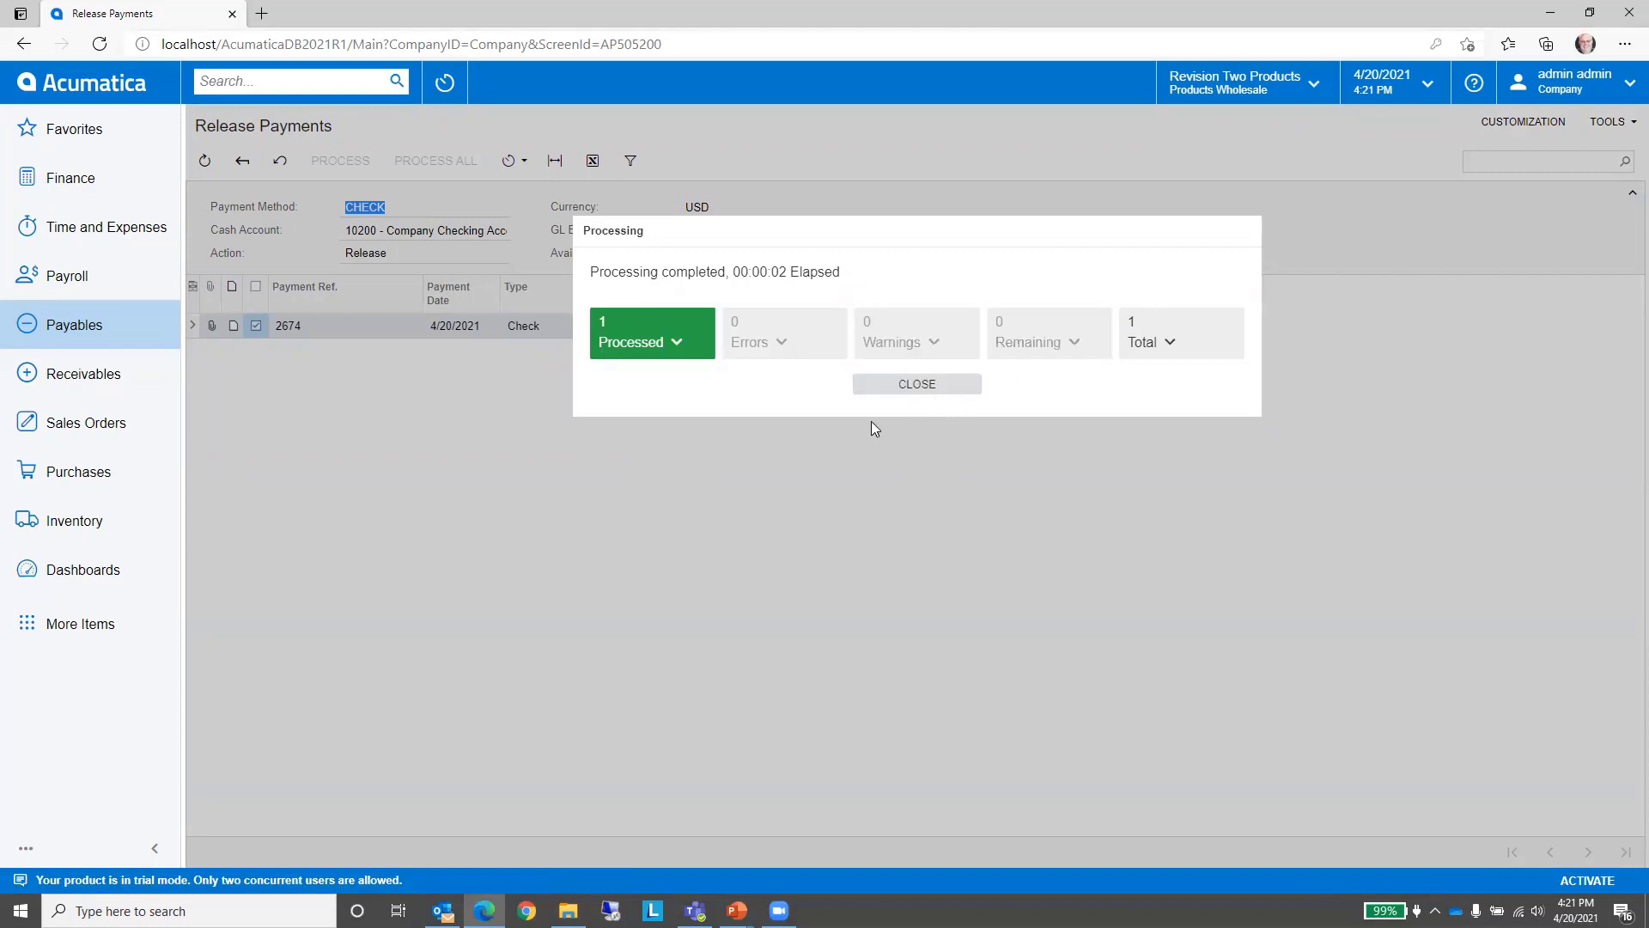
click(645, 337)
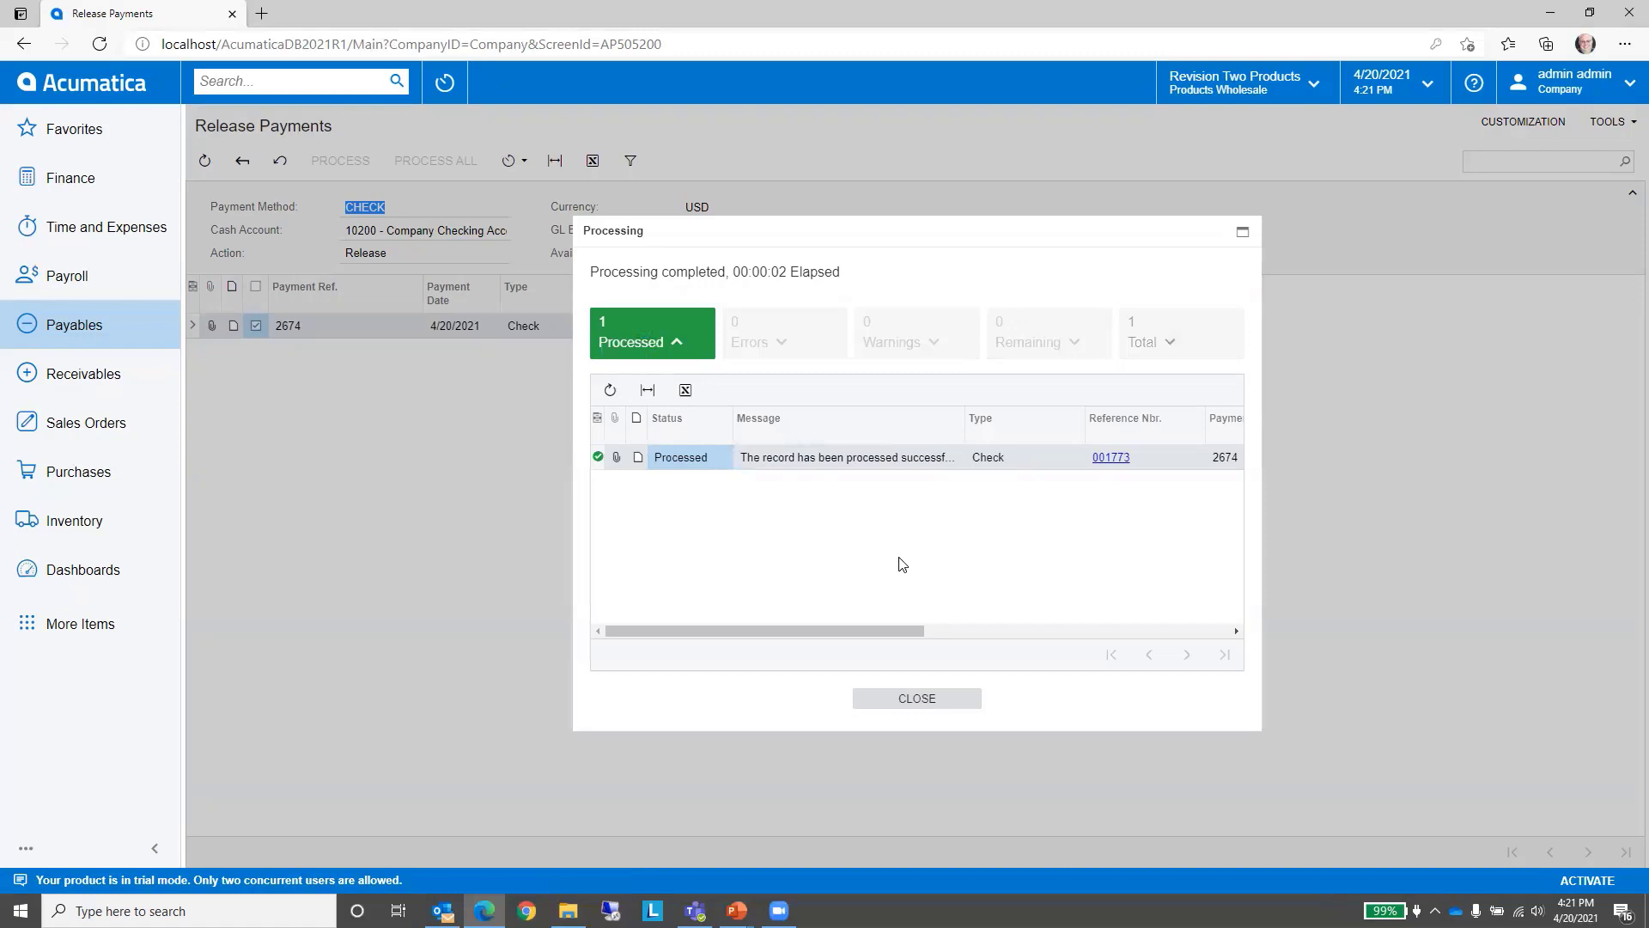
drag(895, 628, 995, 620)
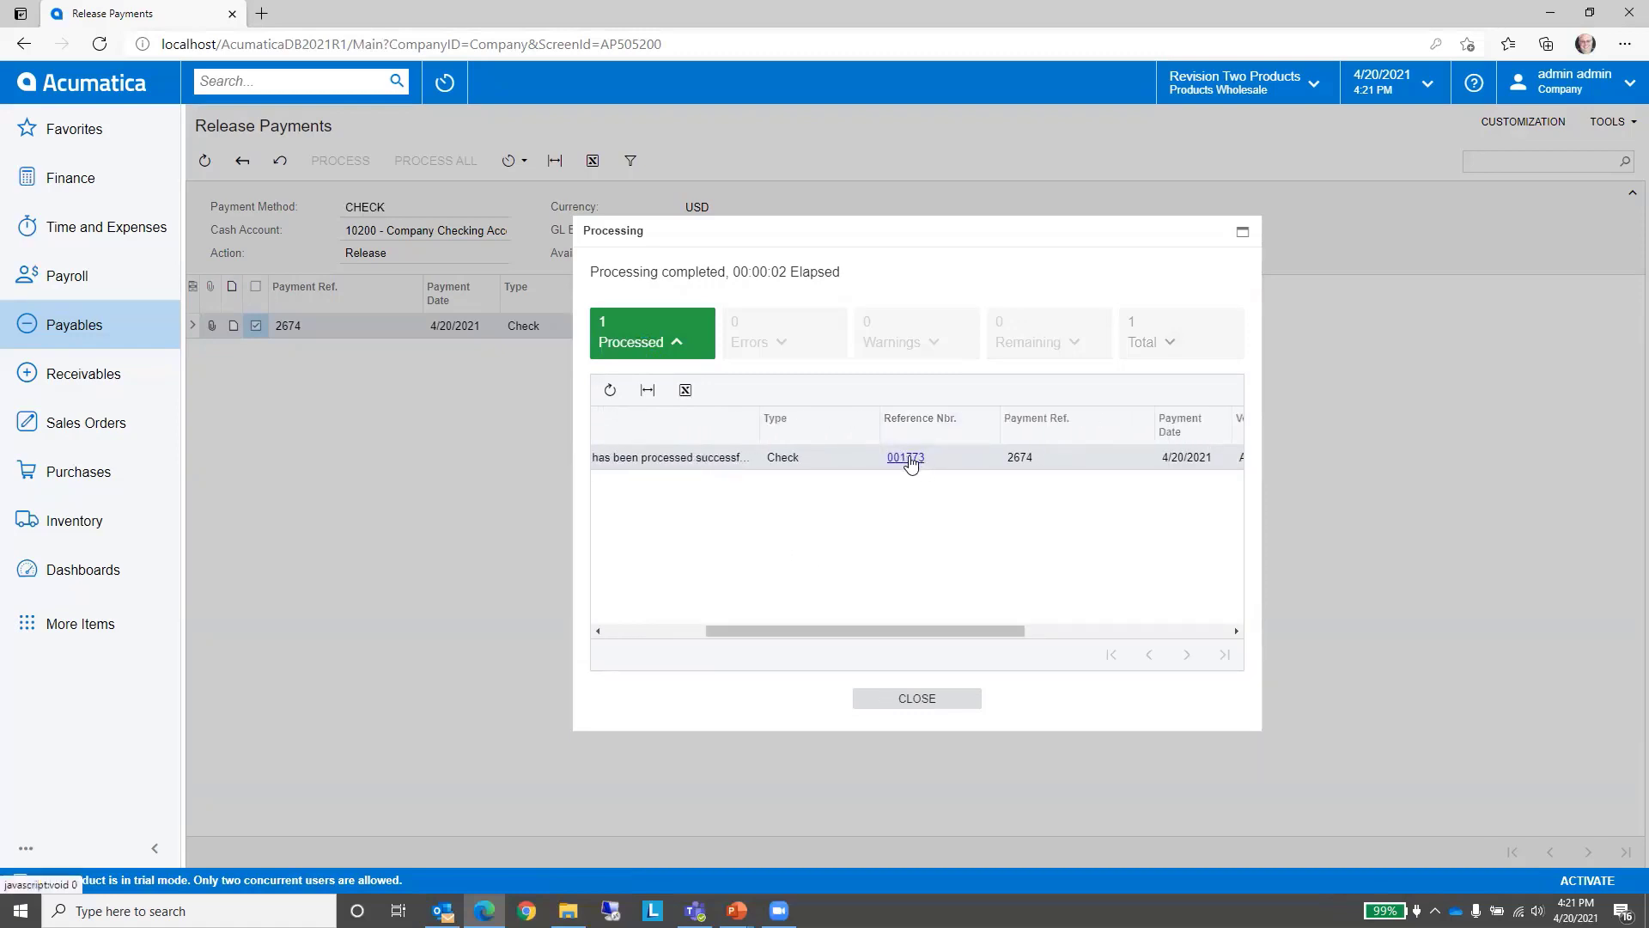
Step: Open check 001773, view its application history, and drill into paid bill 002793
click(905, 461)
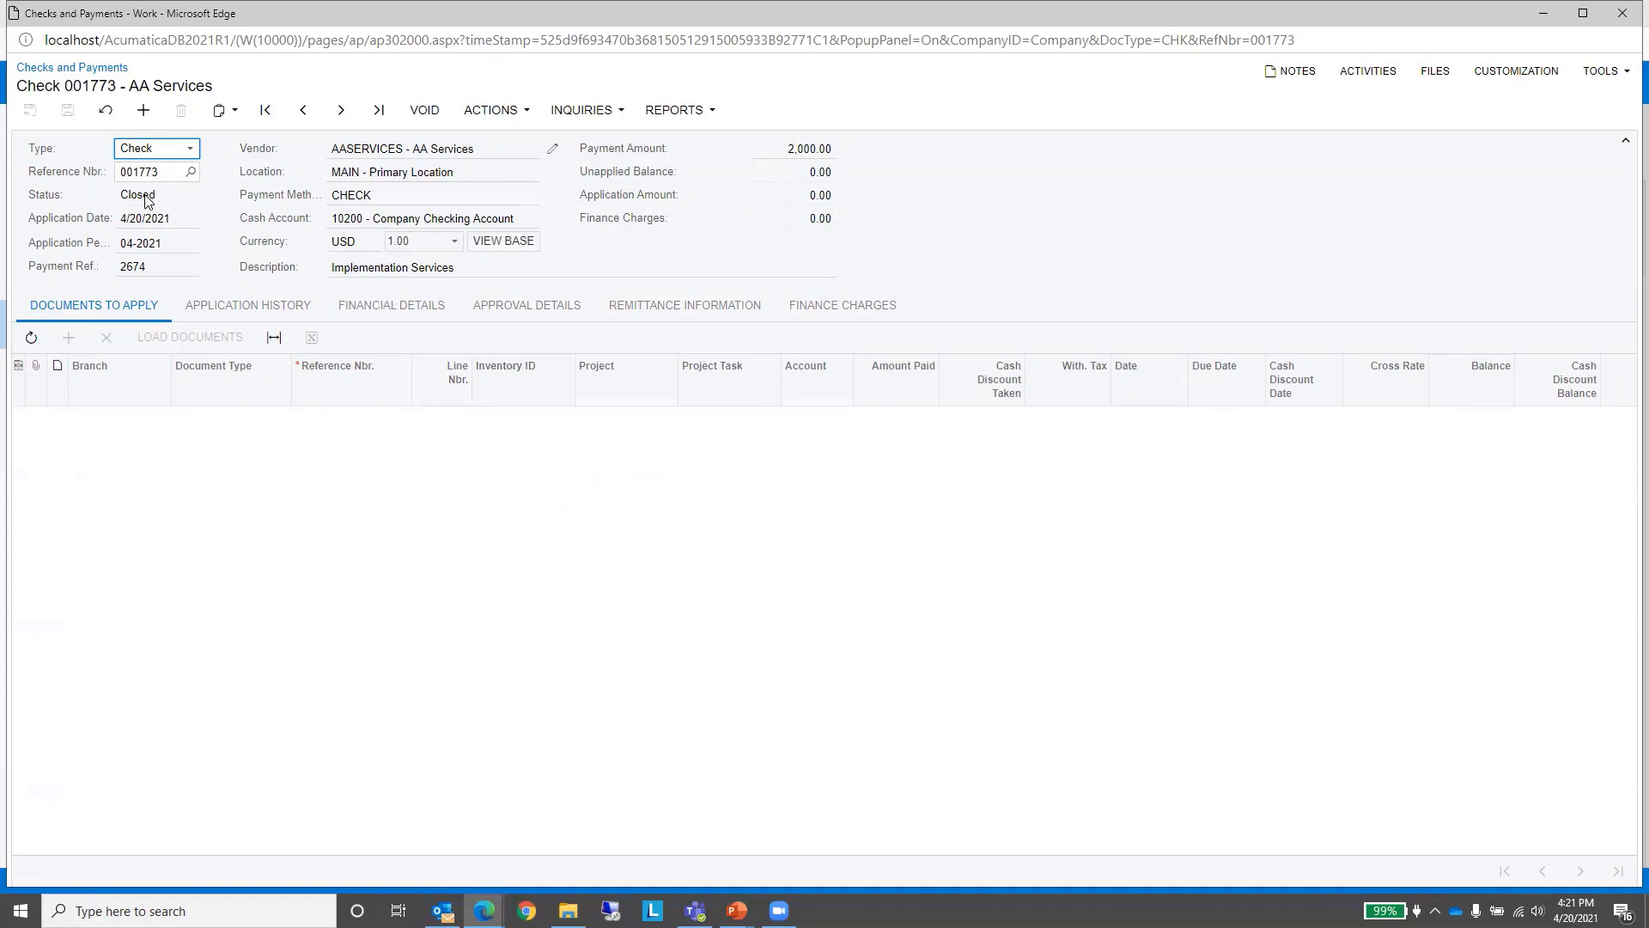
click(248, 306)
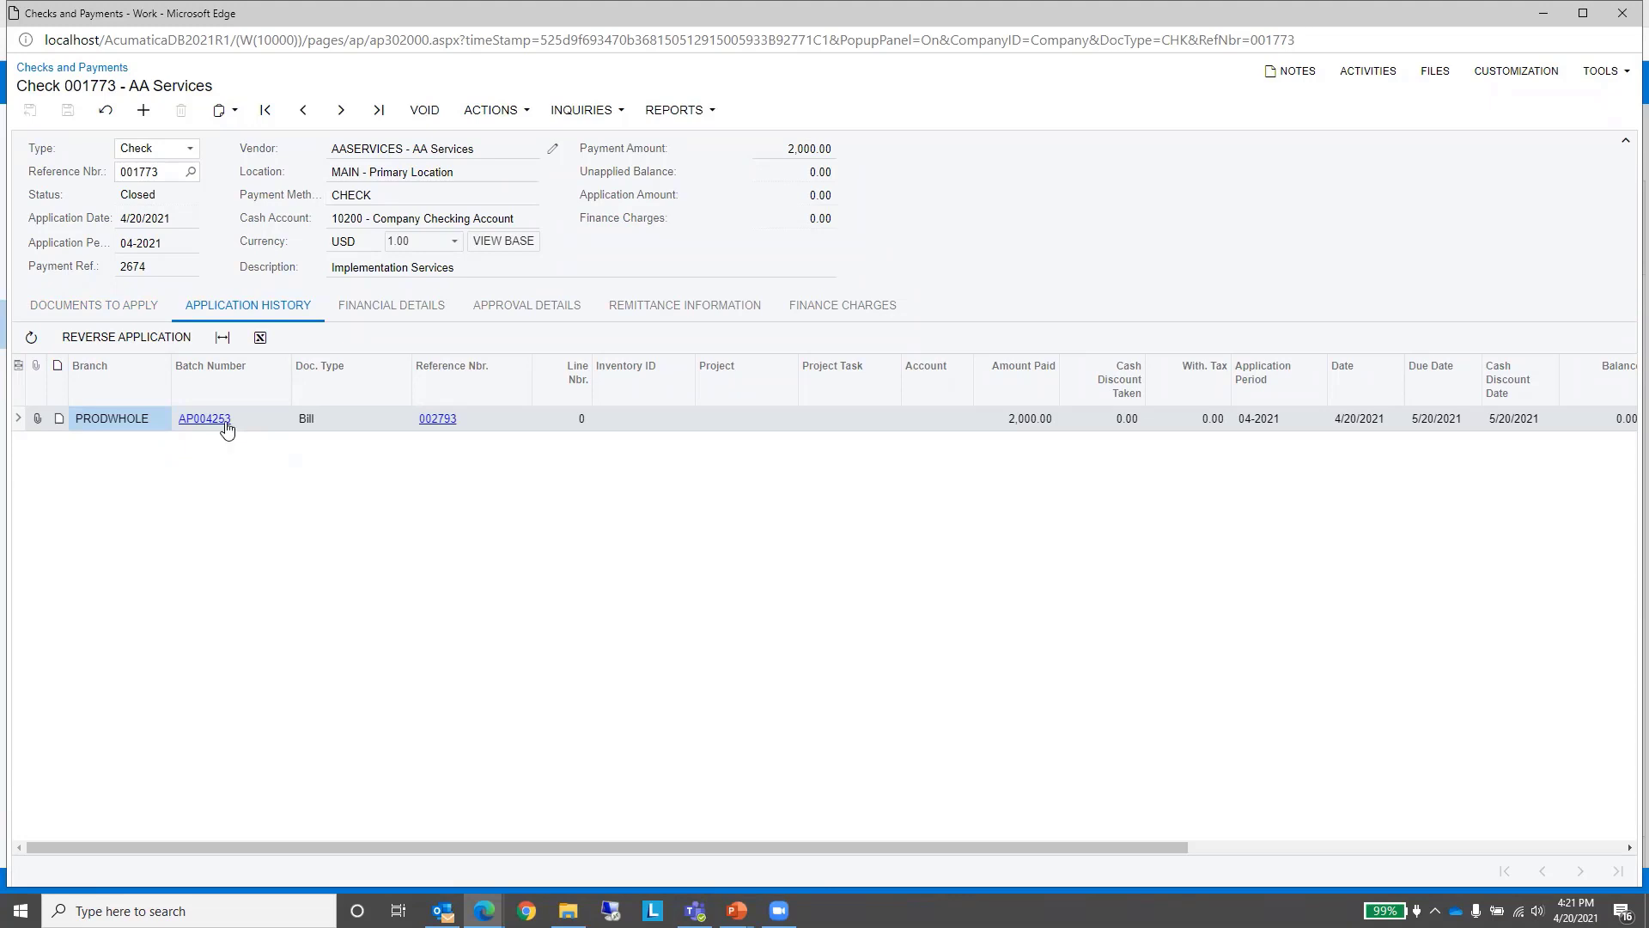
click(446, 425)
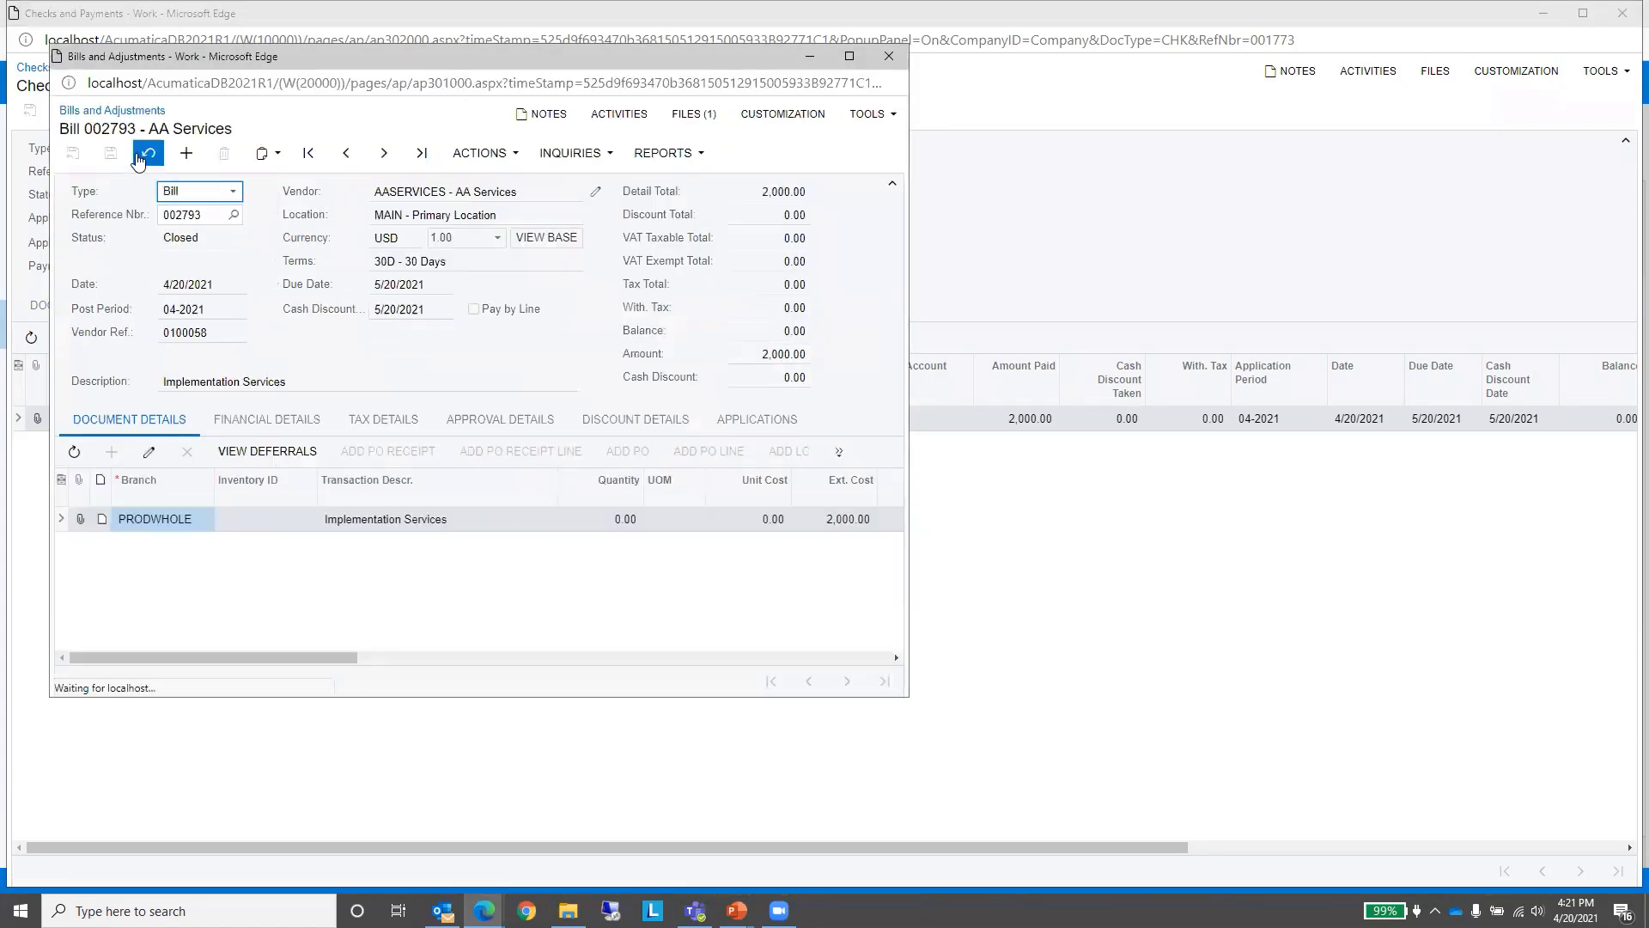
Step: Maximize bill 002793 and review its applied payment from check 001773 and its attachments
click(850, 56)
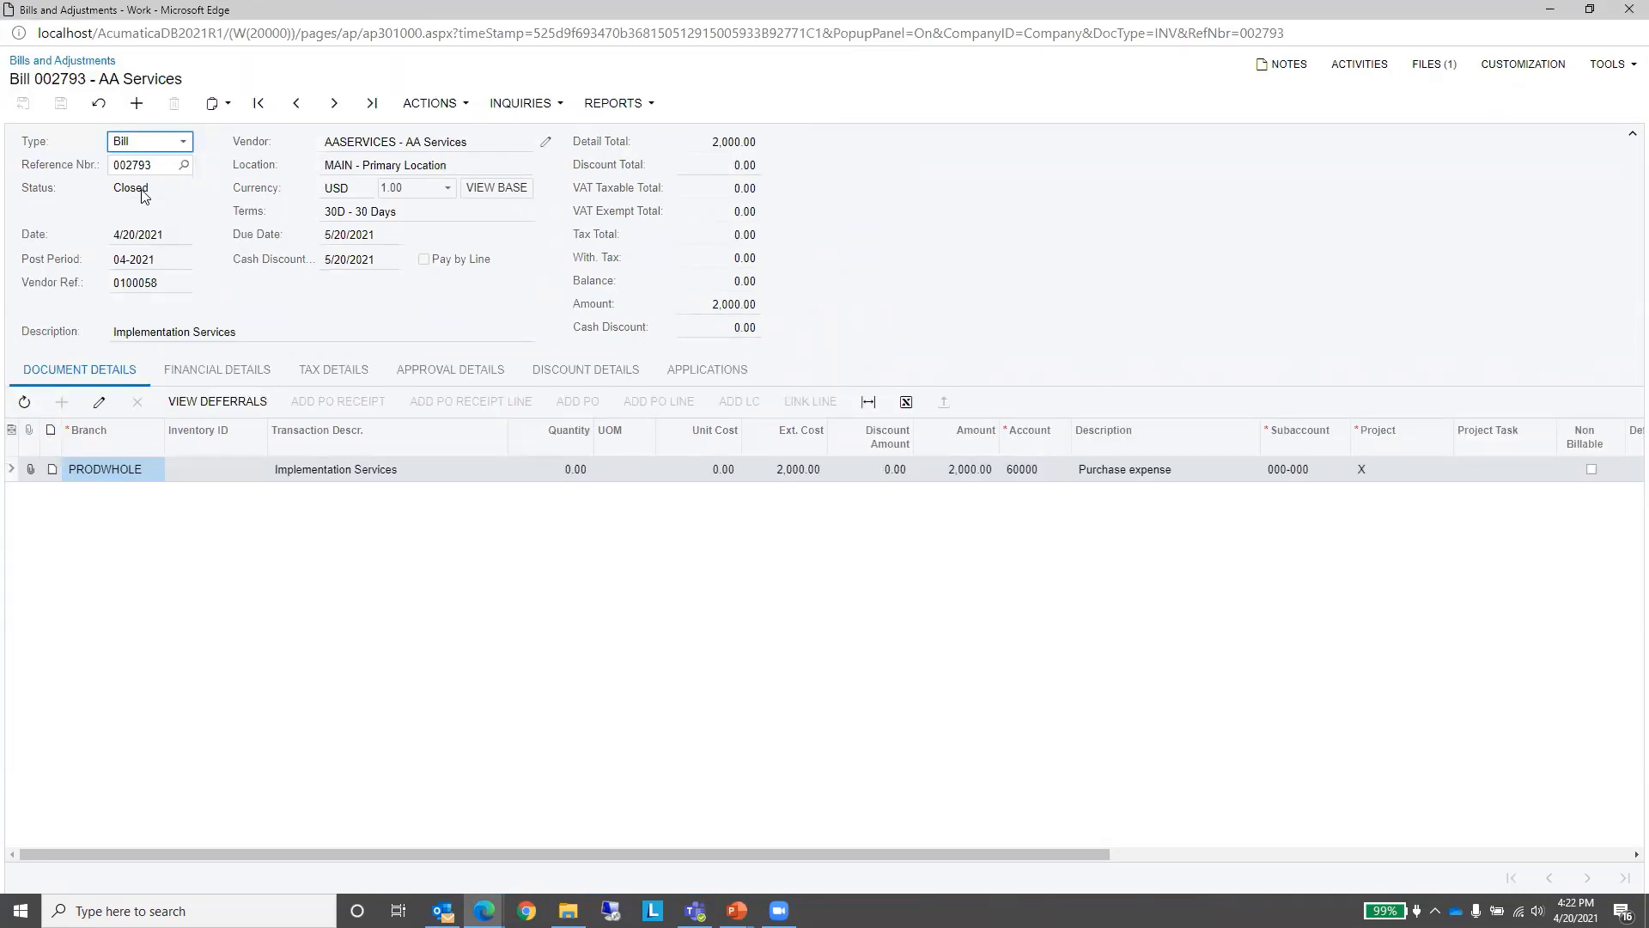
click(672, 380)
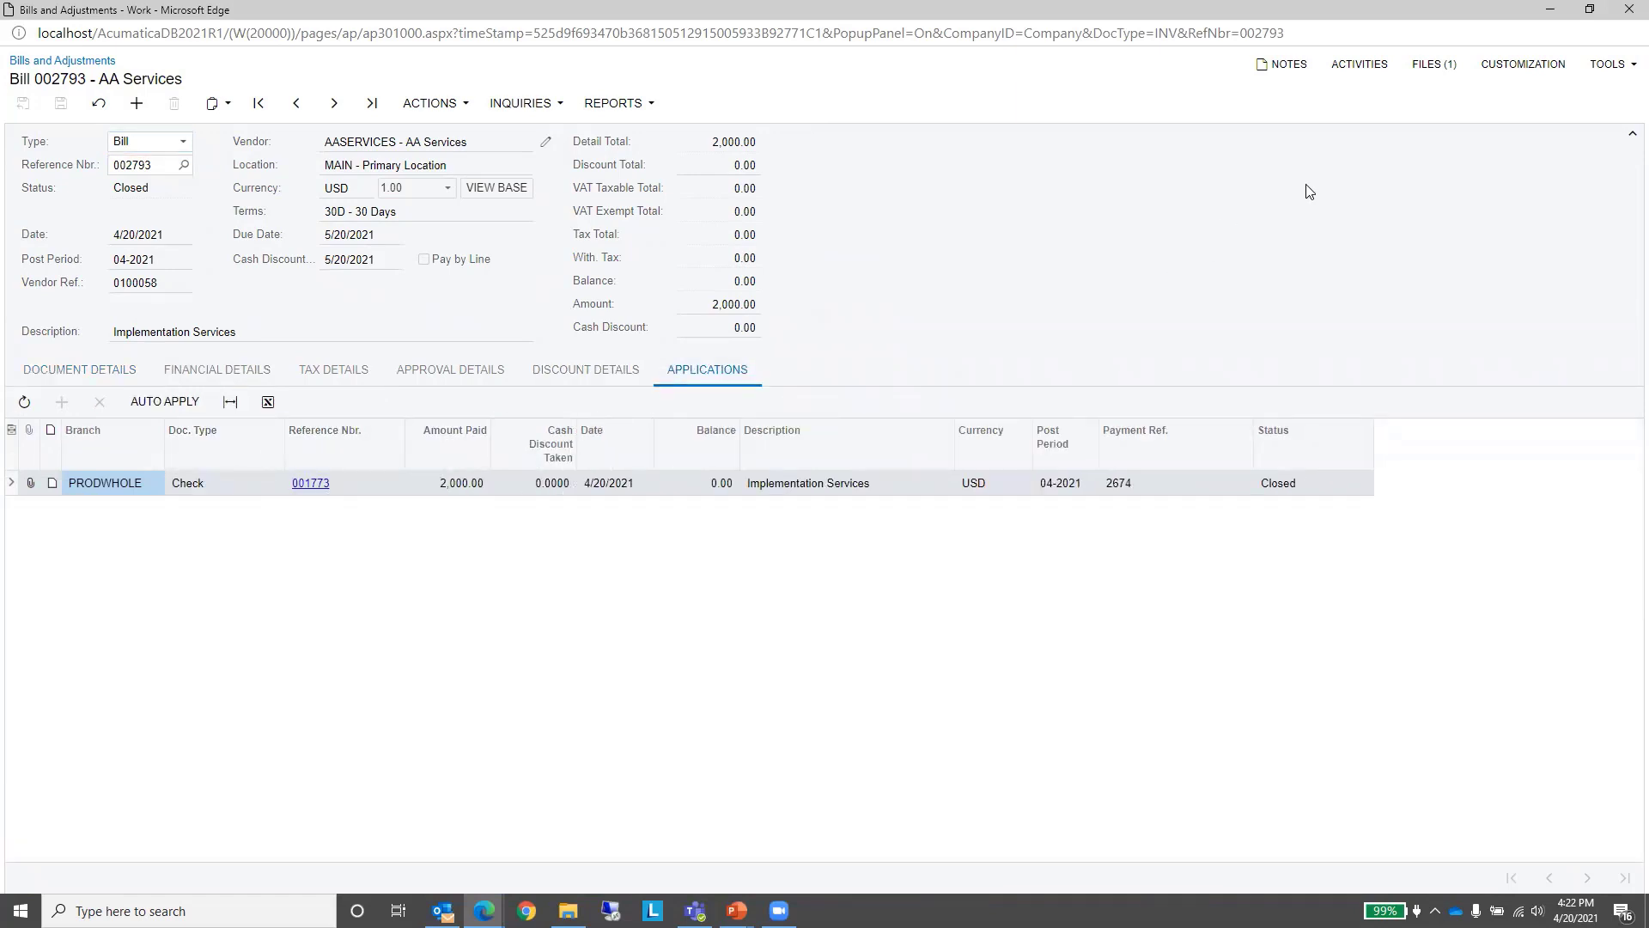
click(1434, 64)
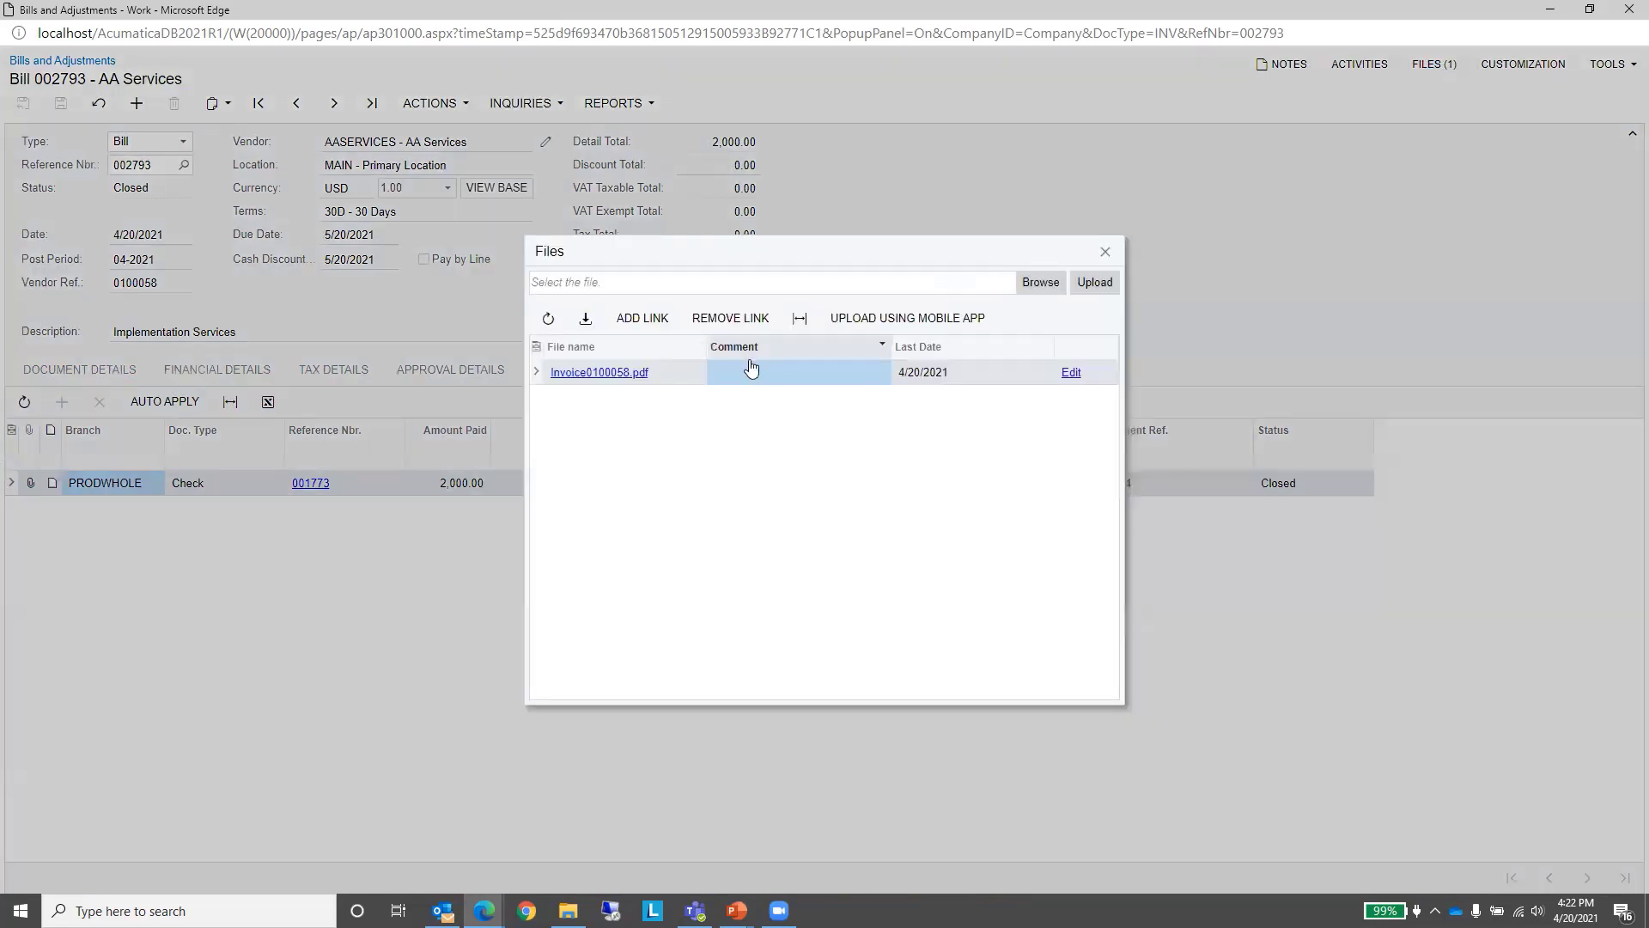
click(1104, 253)
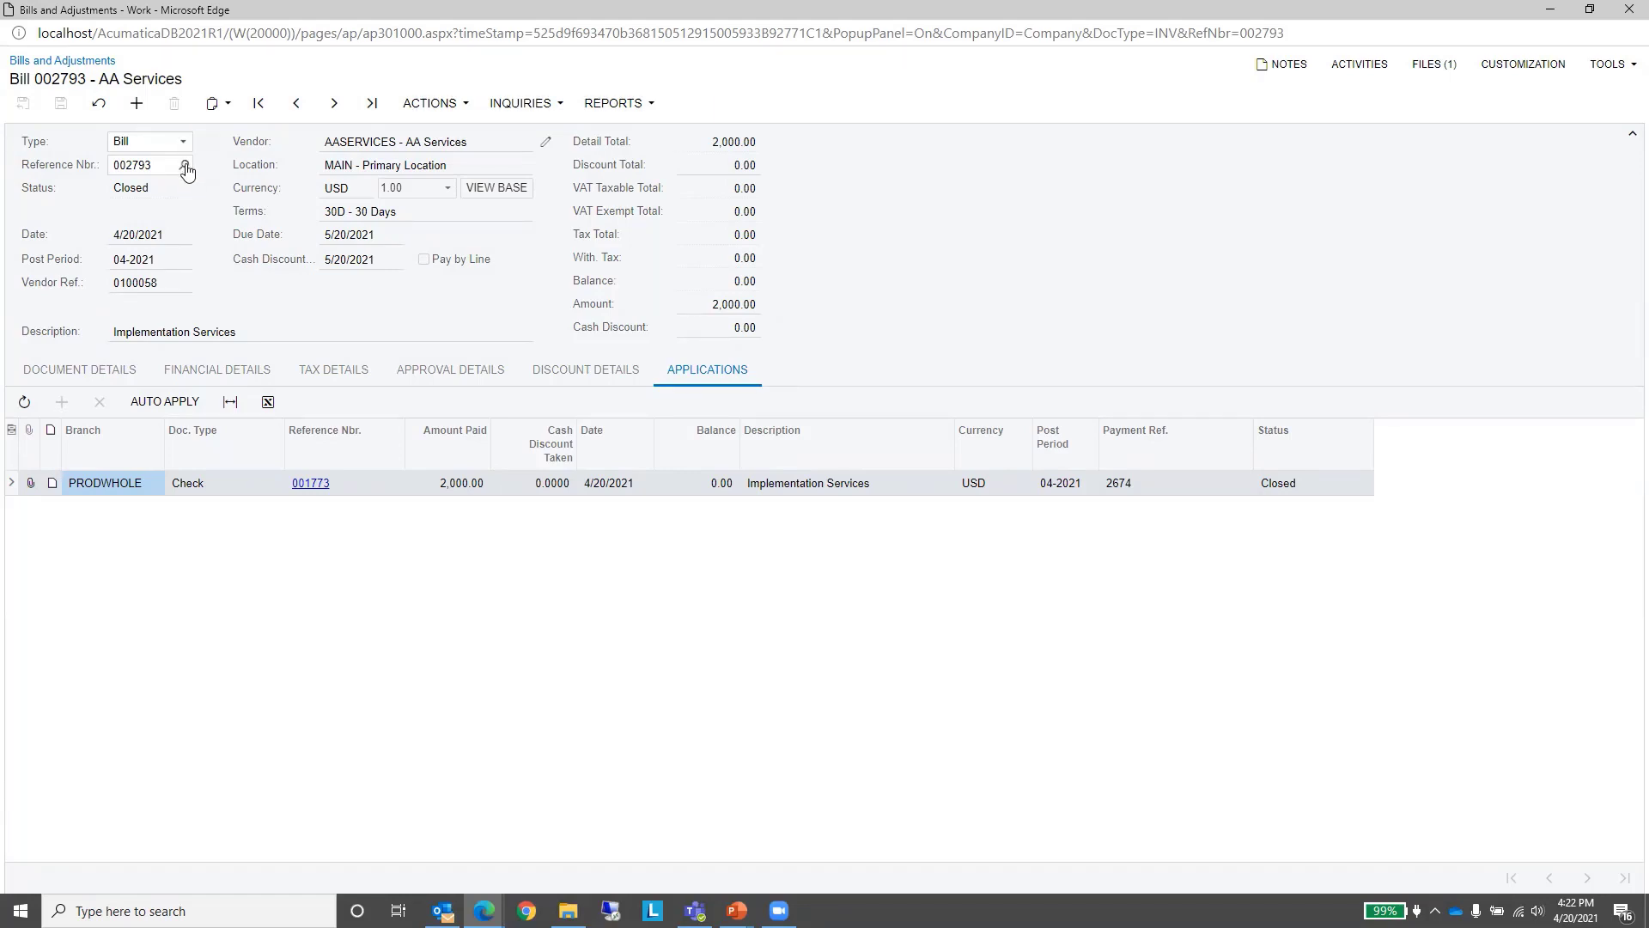
Step: Browse the Reference Nbr. bill lookup, then close the bill and check windows back to Release Payments
click(183, 165)
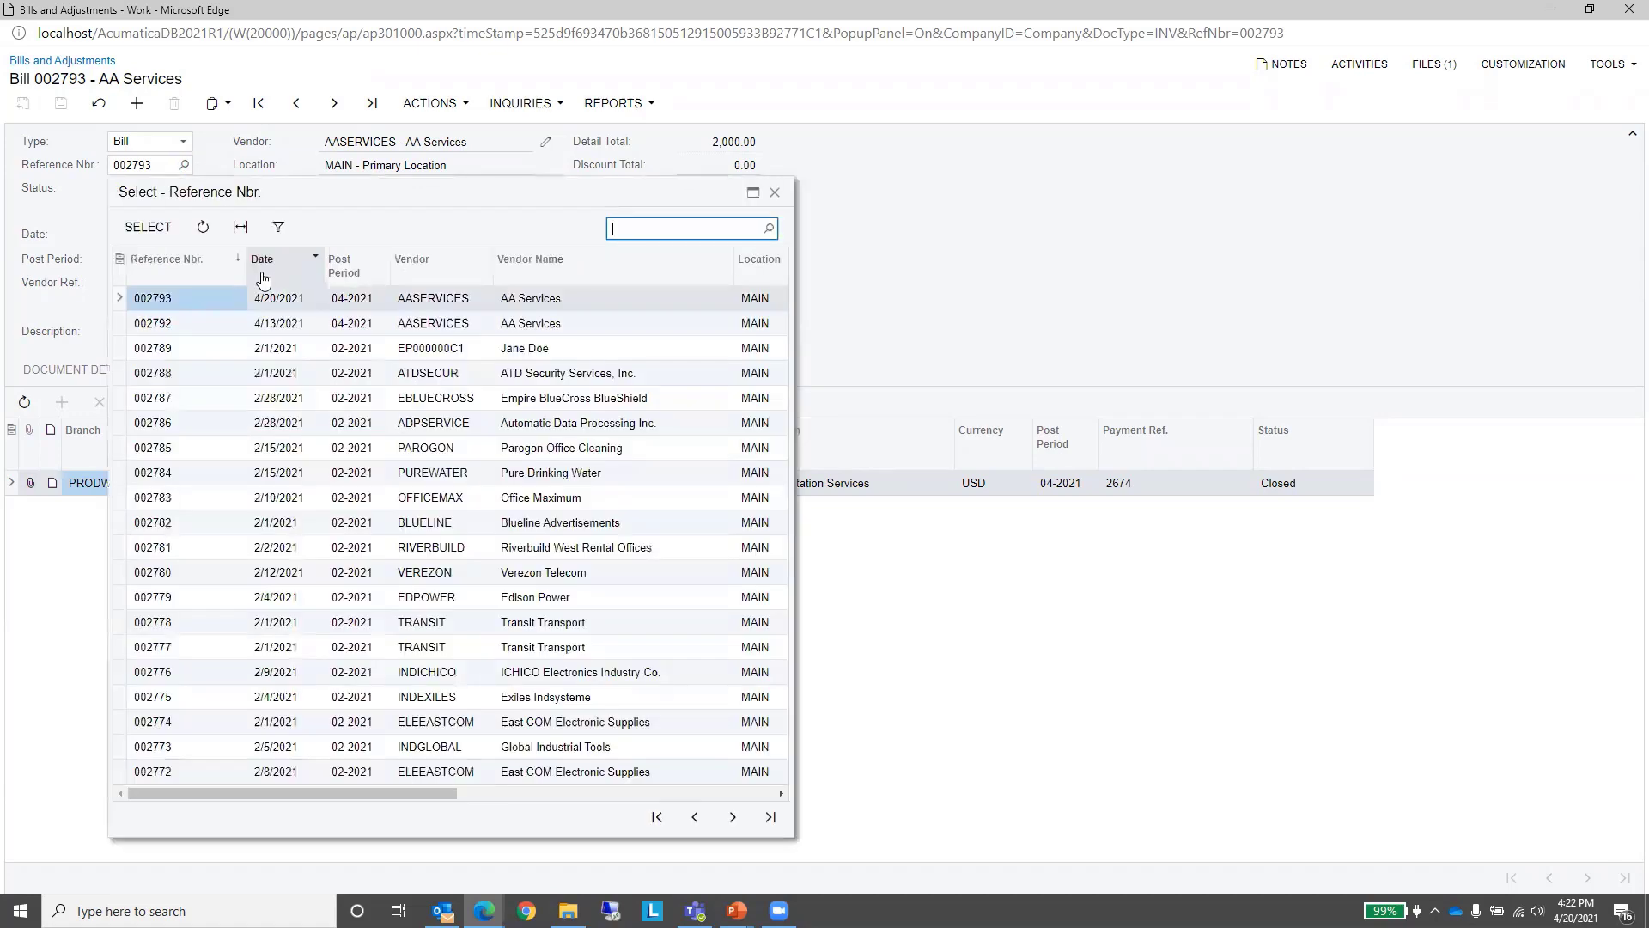
drag(433, 790, 755, 782)
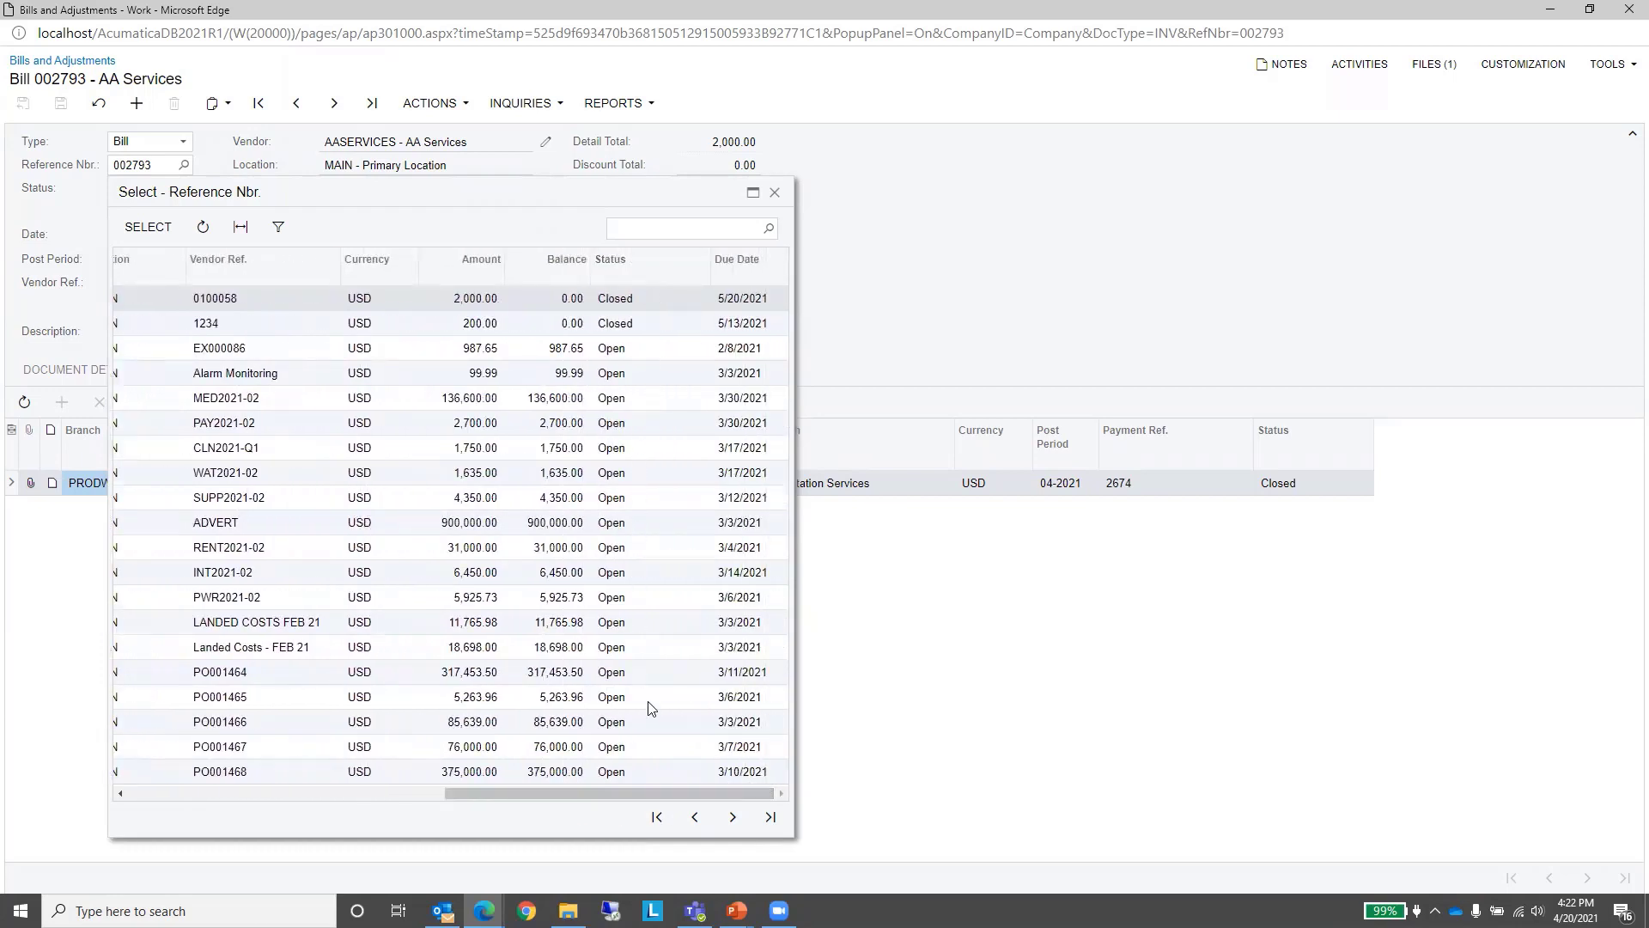
click(775, 192)
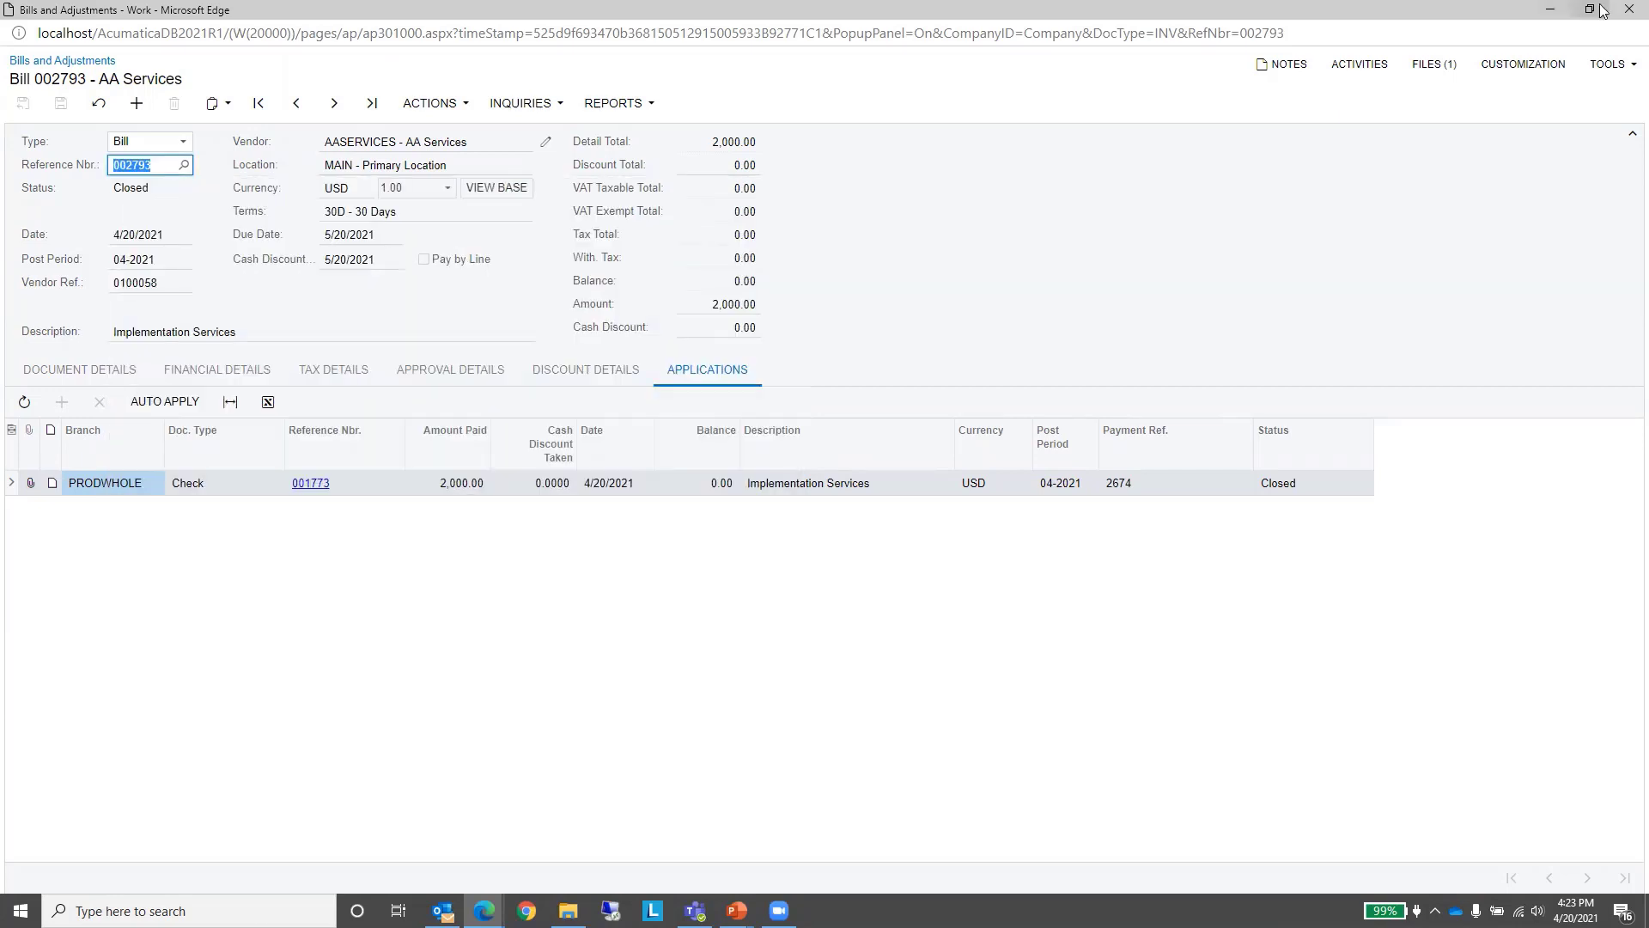
click(1630, 10)
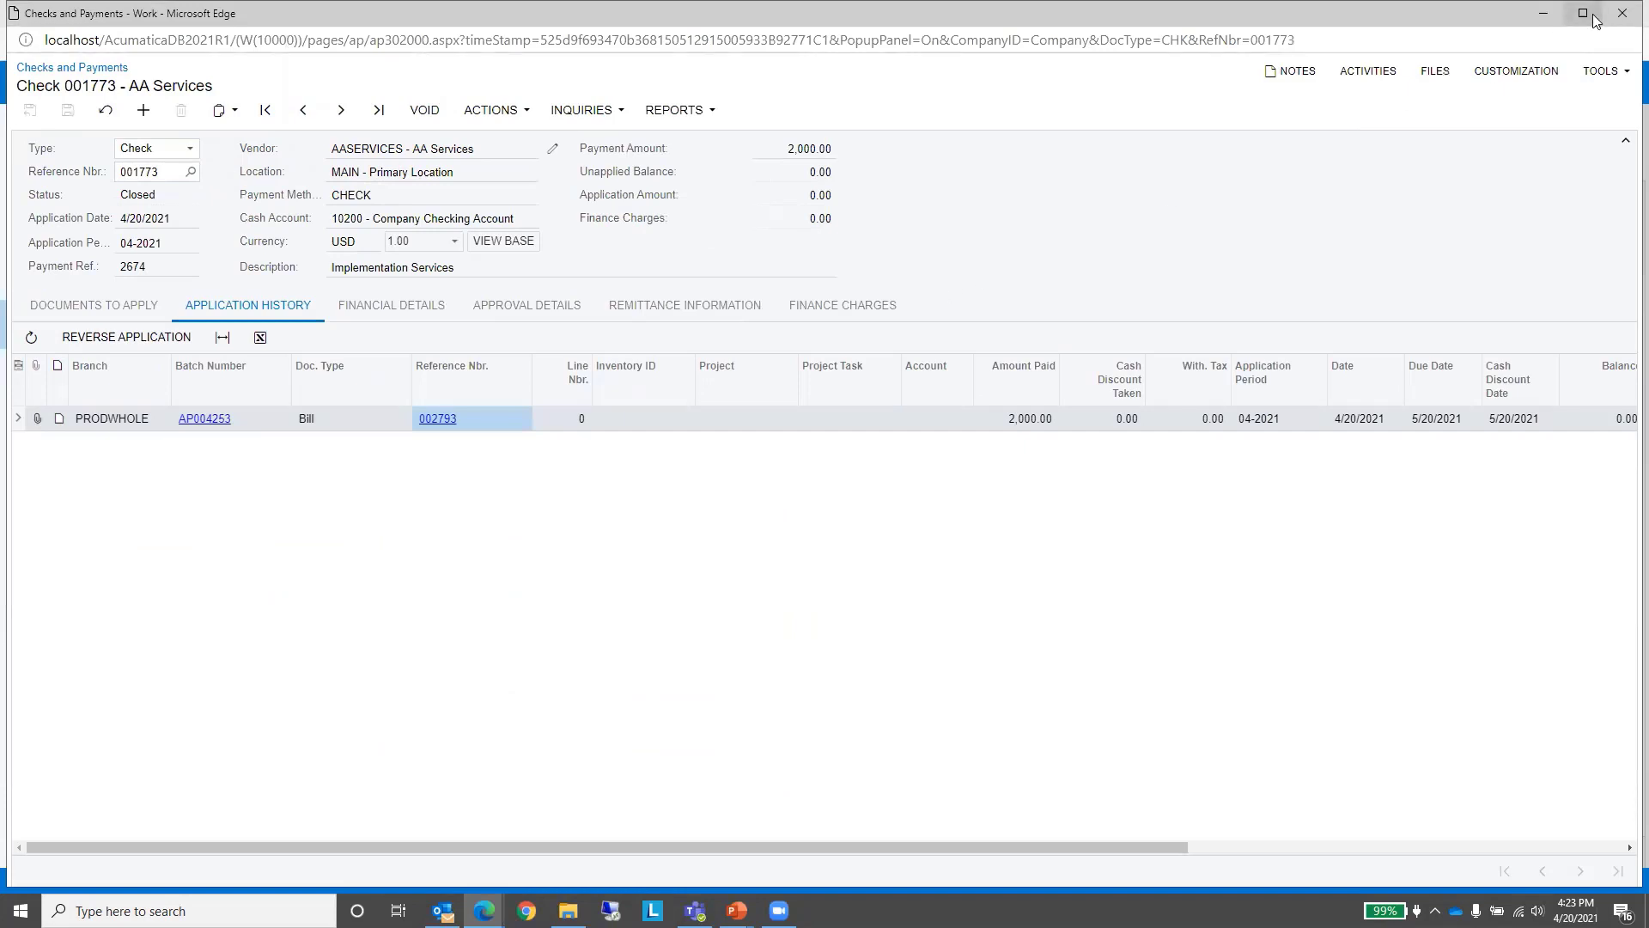
click(1621, 13)
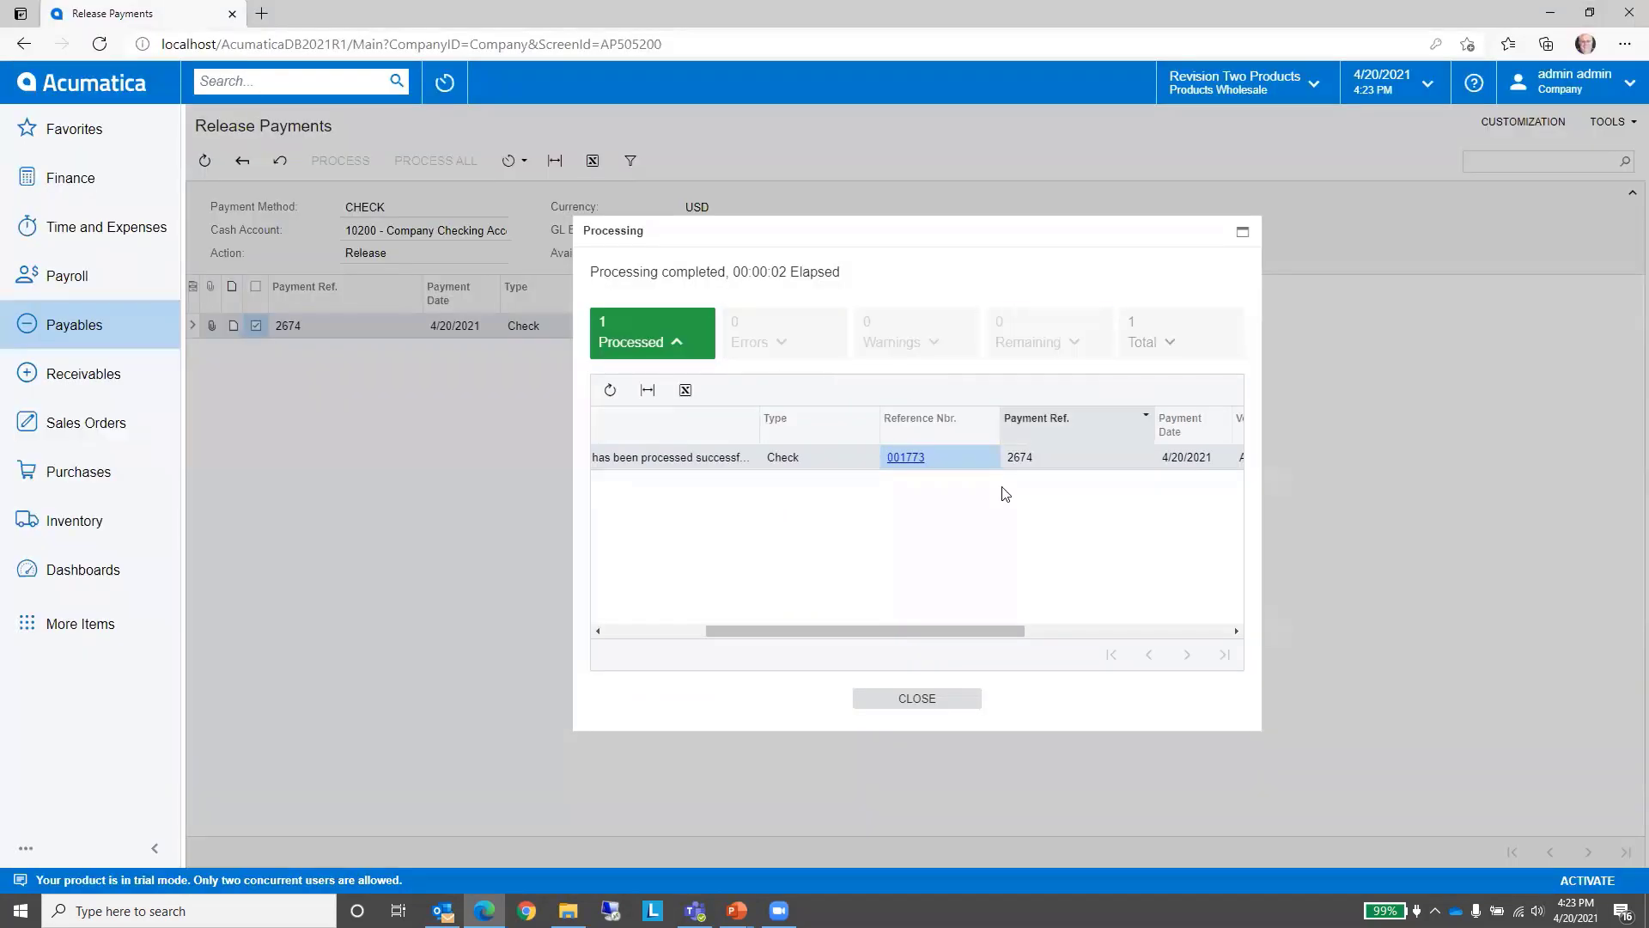
Step: Dismiss the check 2674 release results and go to Payables > Processes > Prepare Payments
click(939, 698)
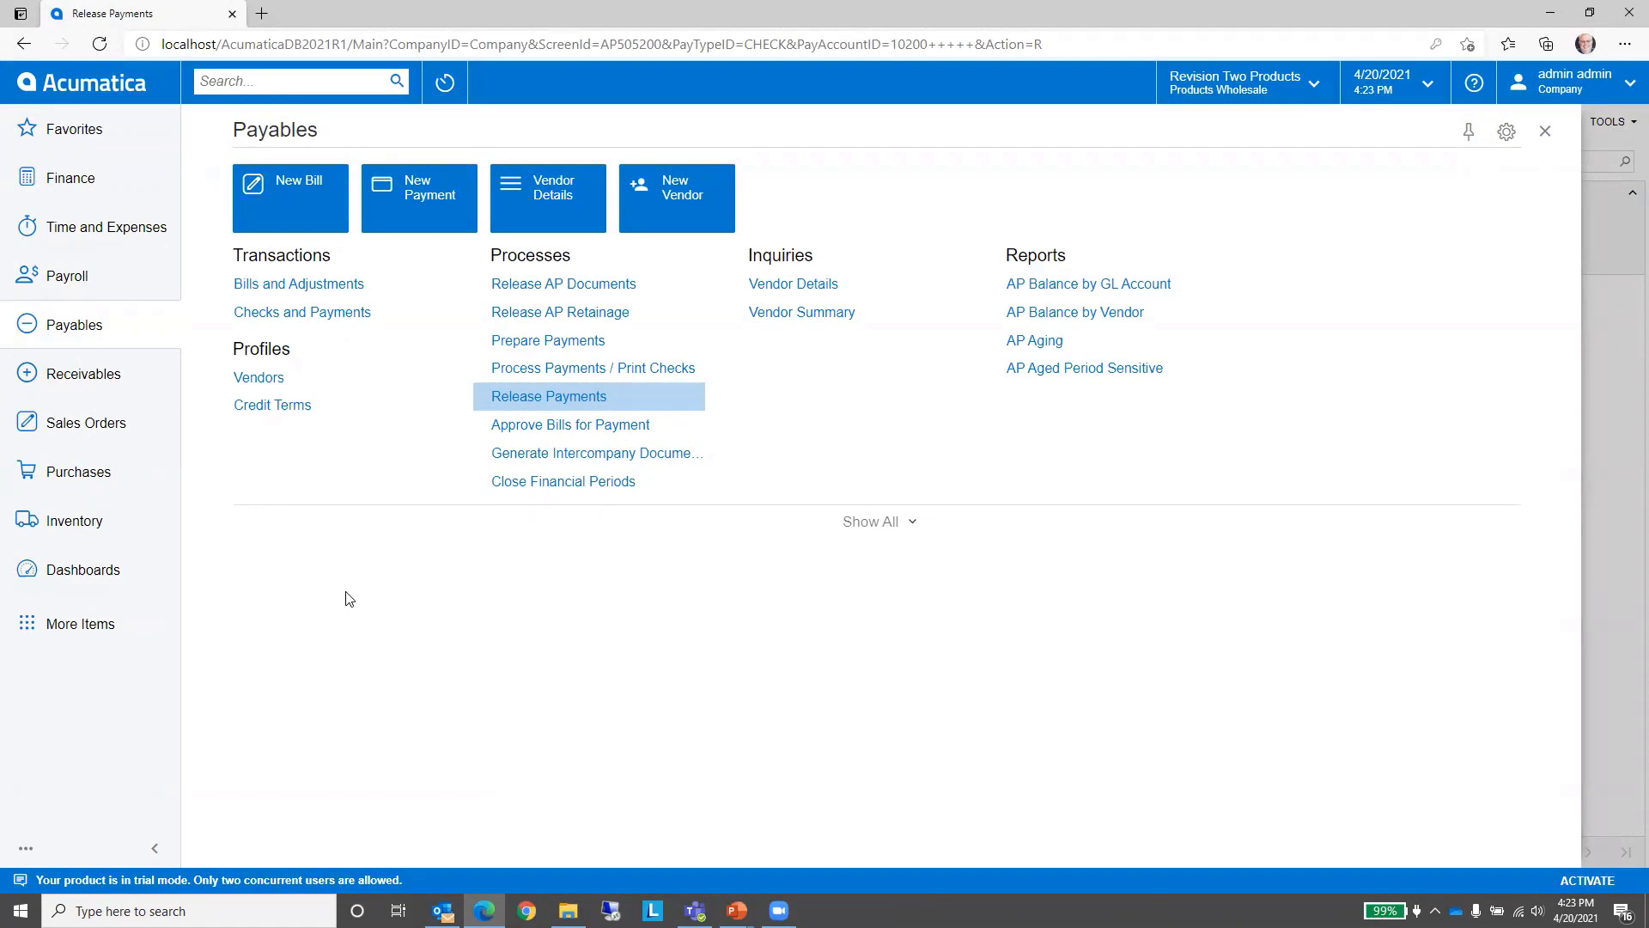
click(534, 343)
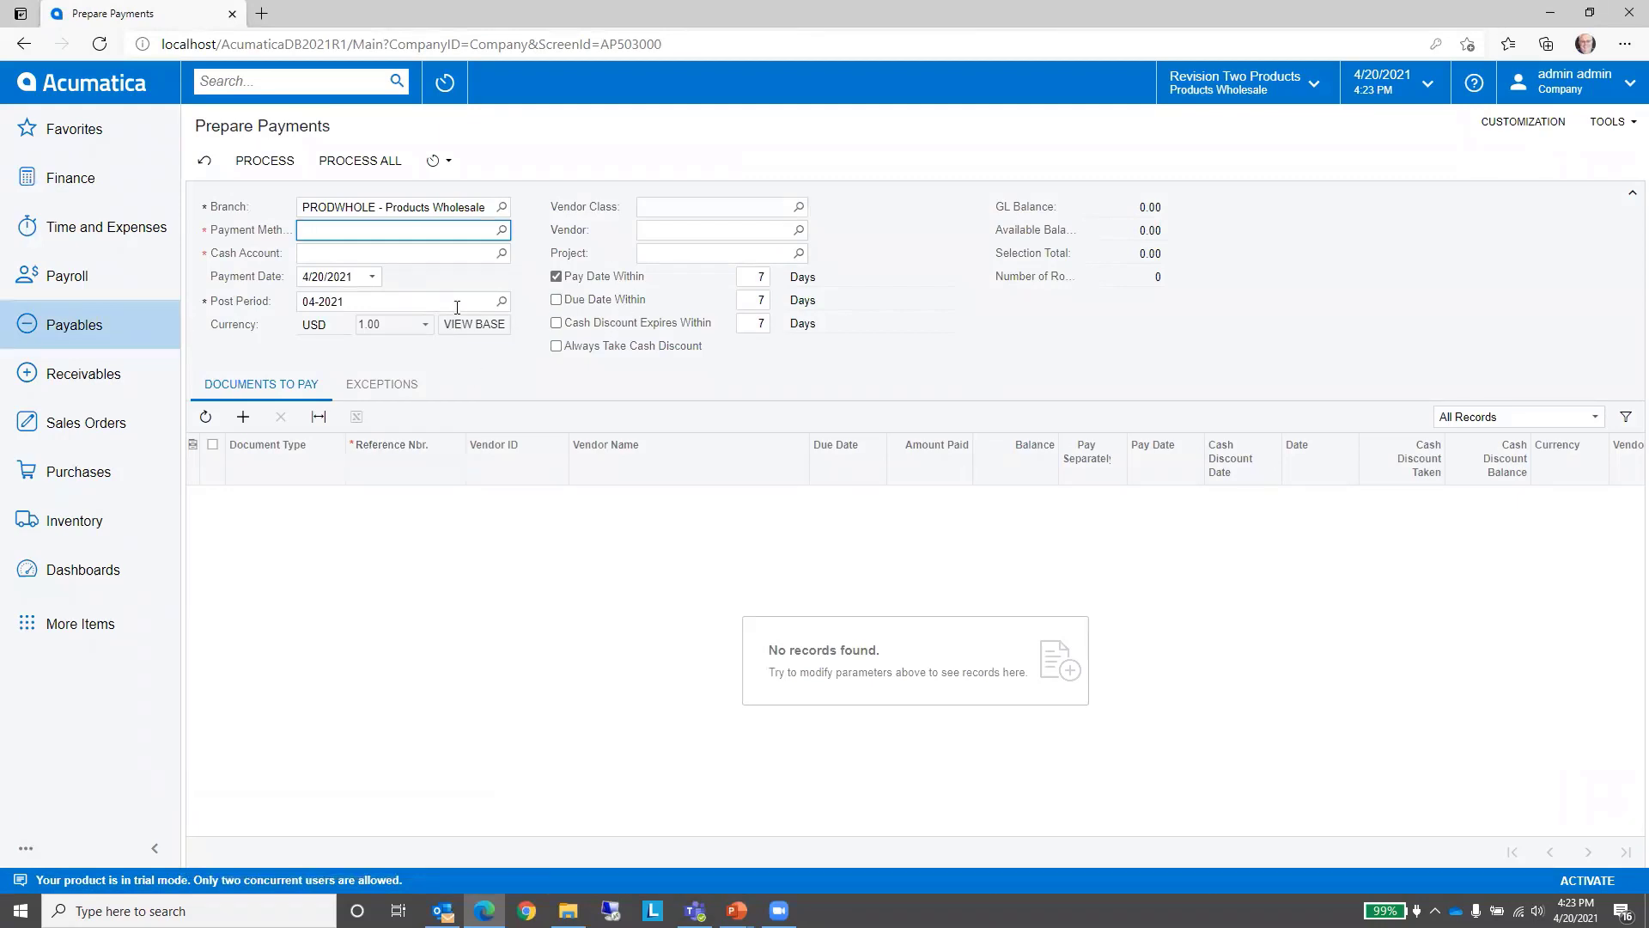
Step: Set payment method to CHECK and toggle Pay Date Within 7 days to compare bill lists
click(502, 230)
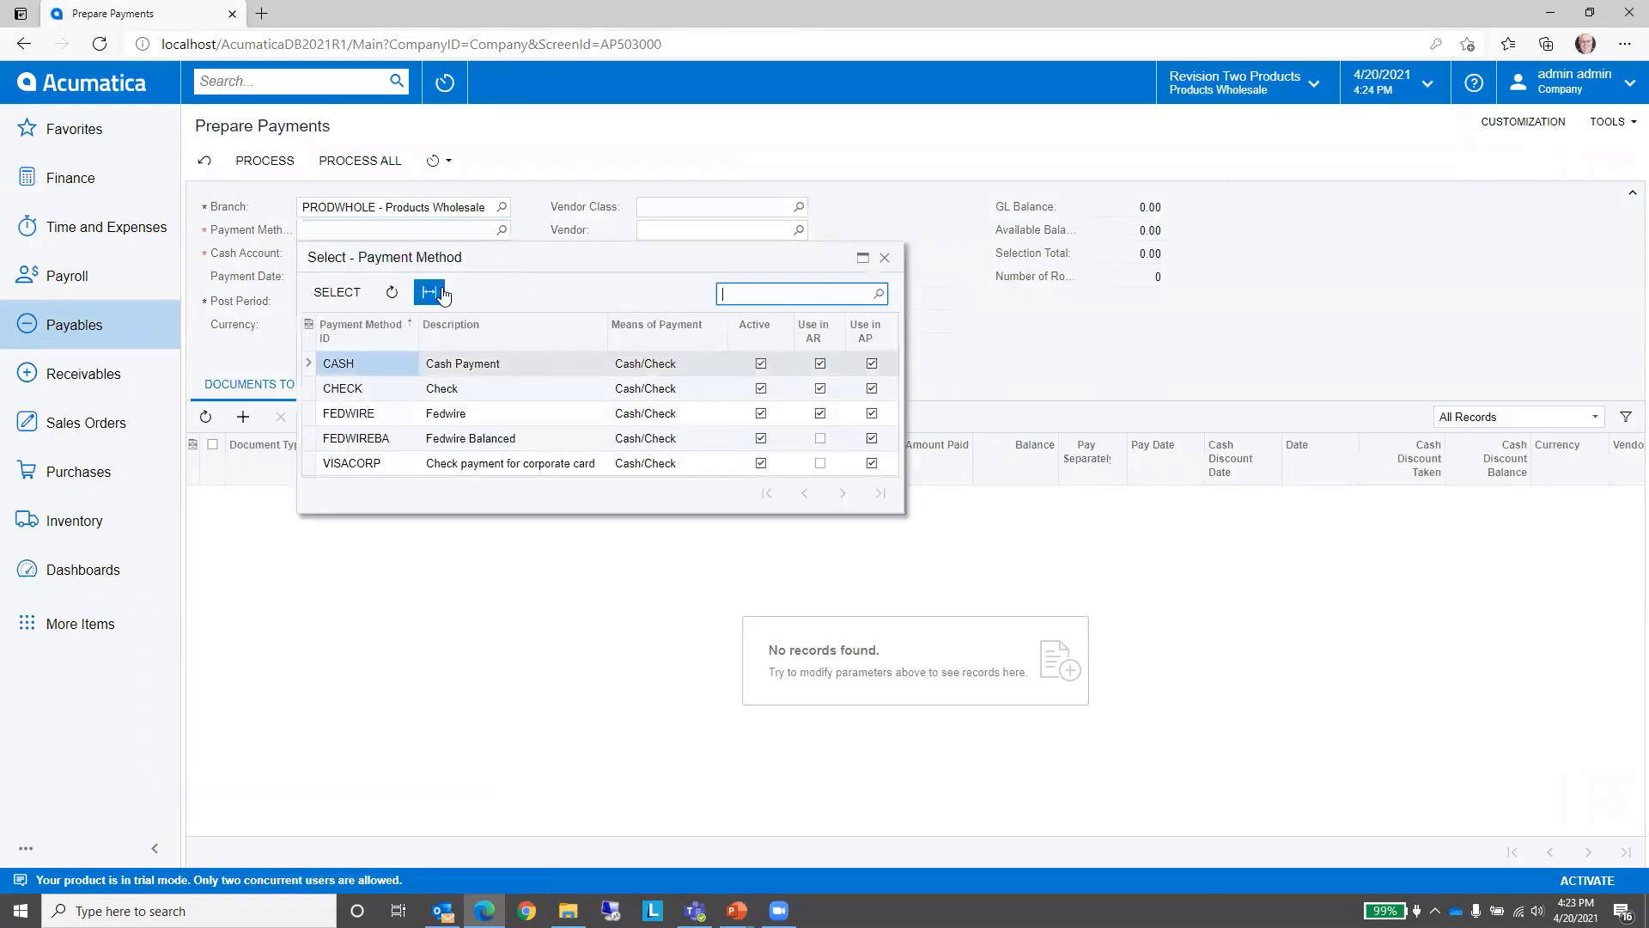
double_click(376, 388)
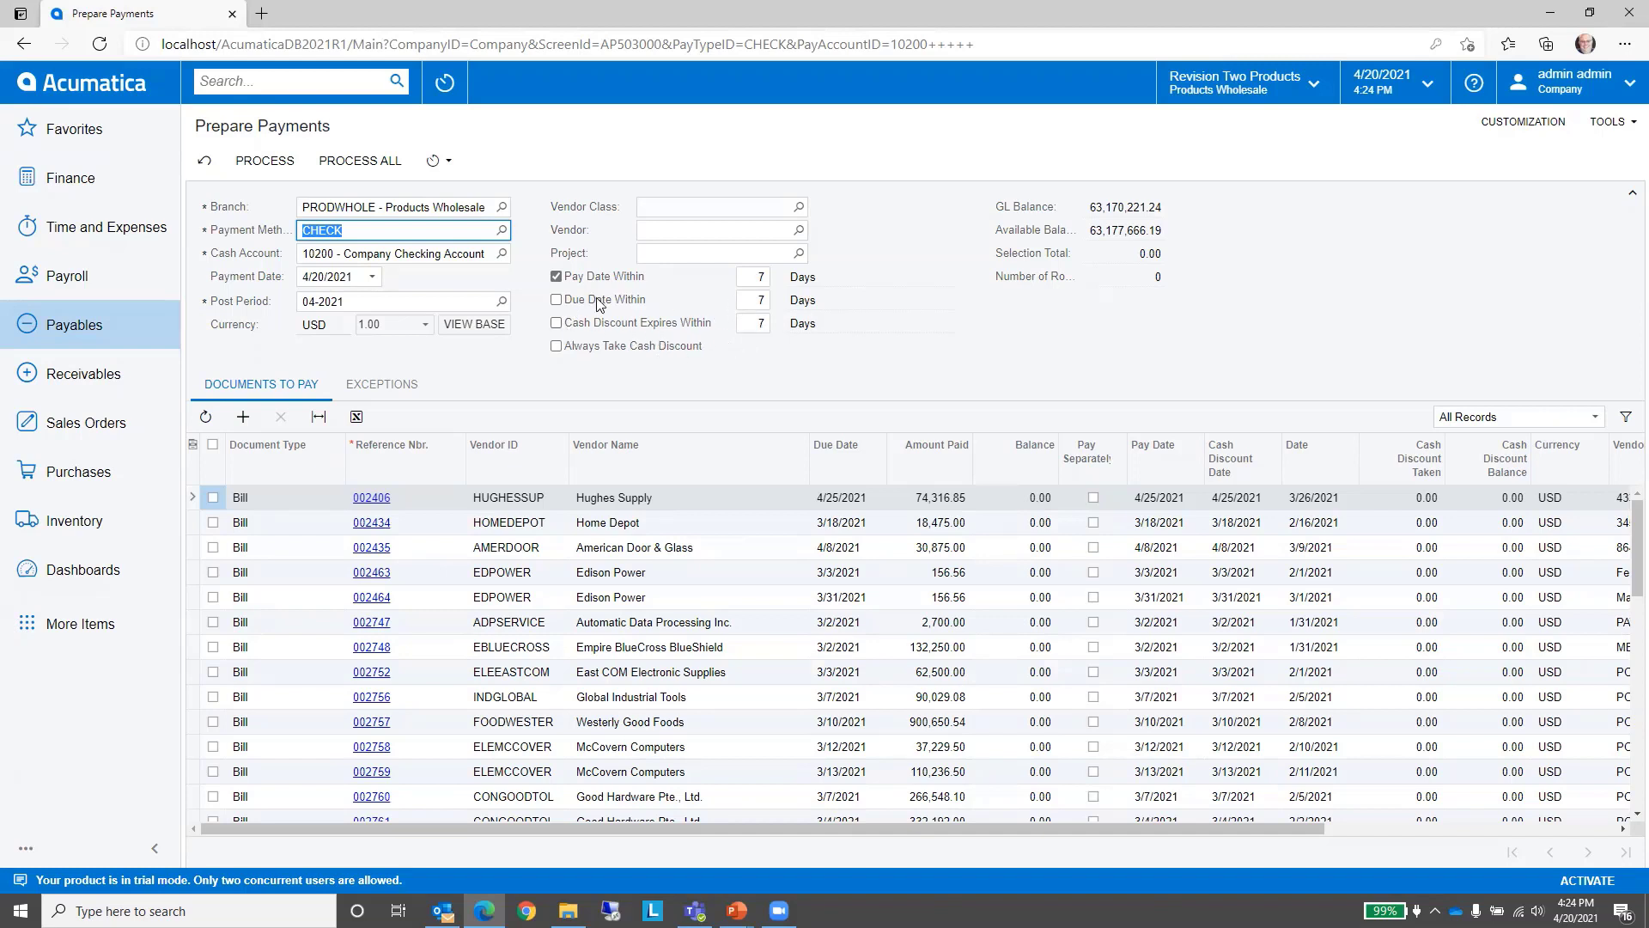
click(557, 277)
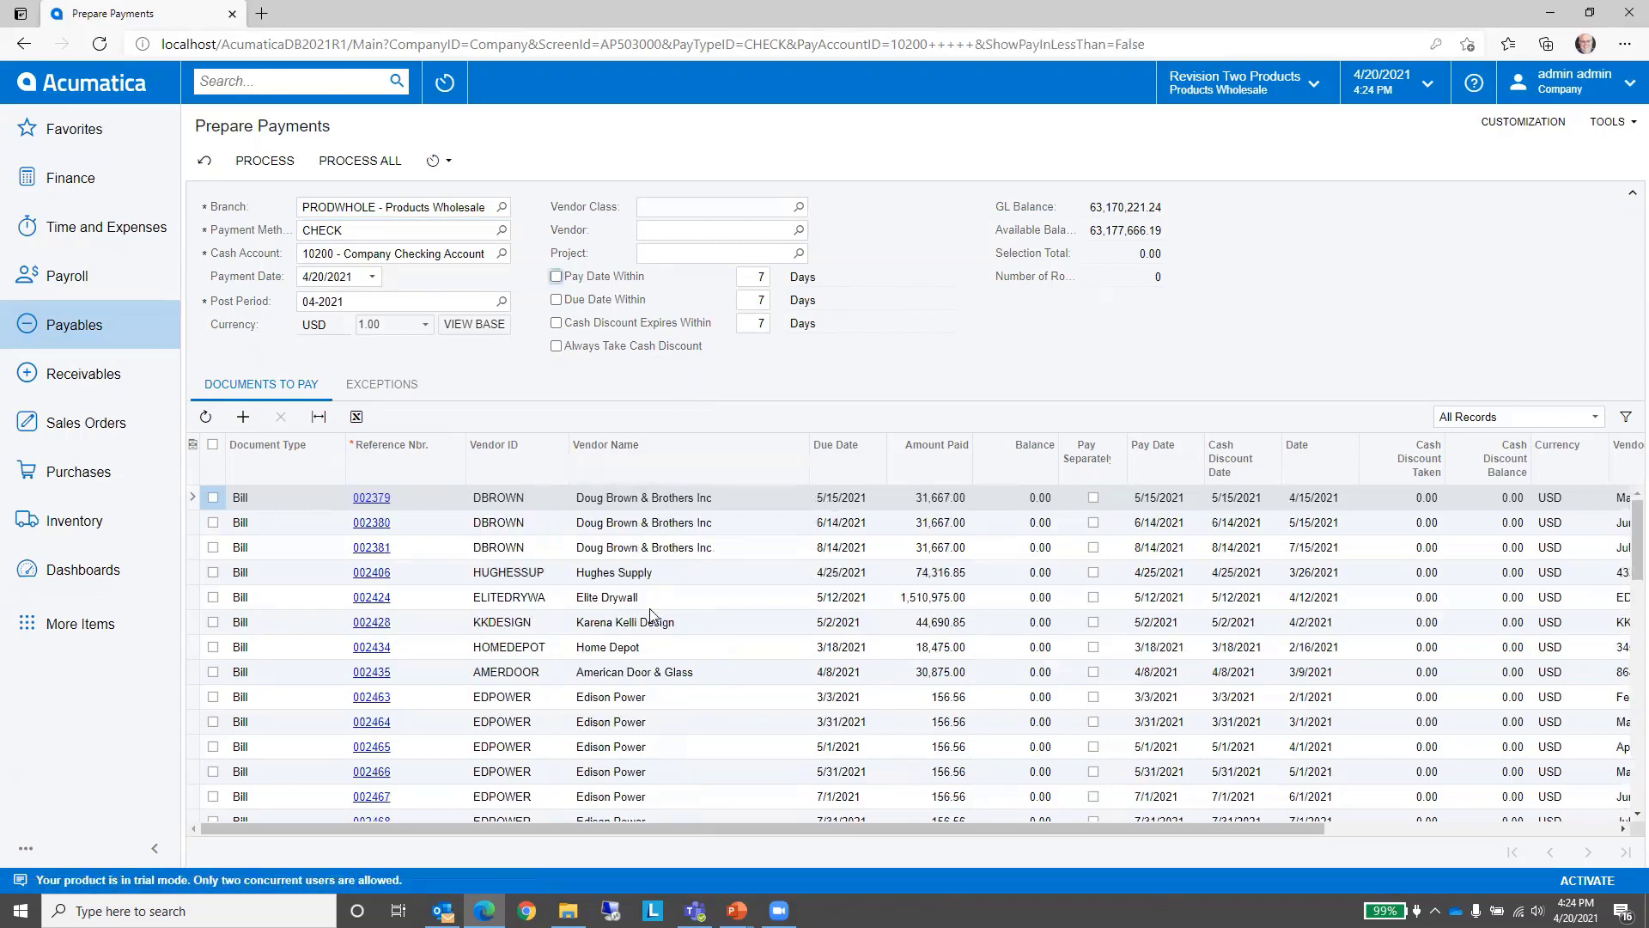
click(556, 277)
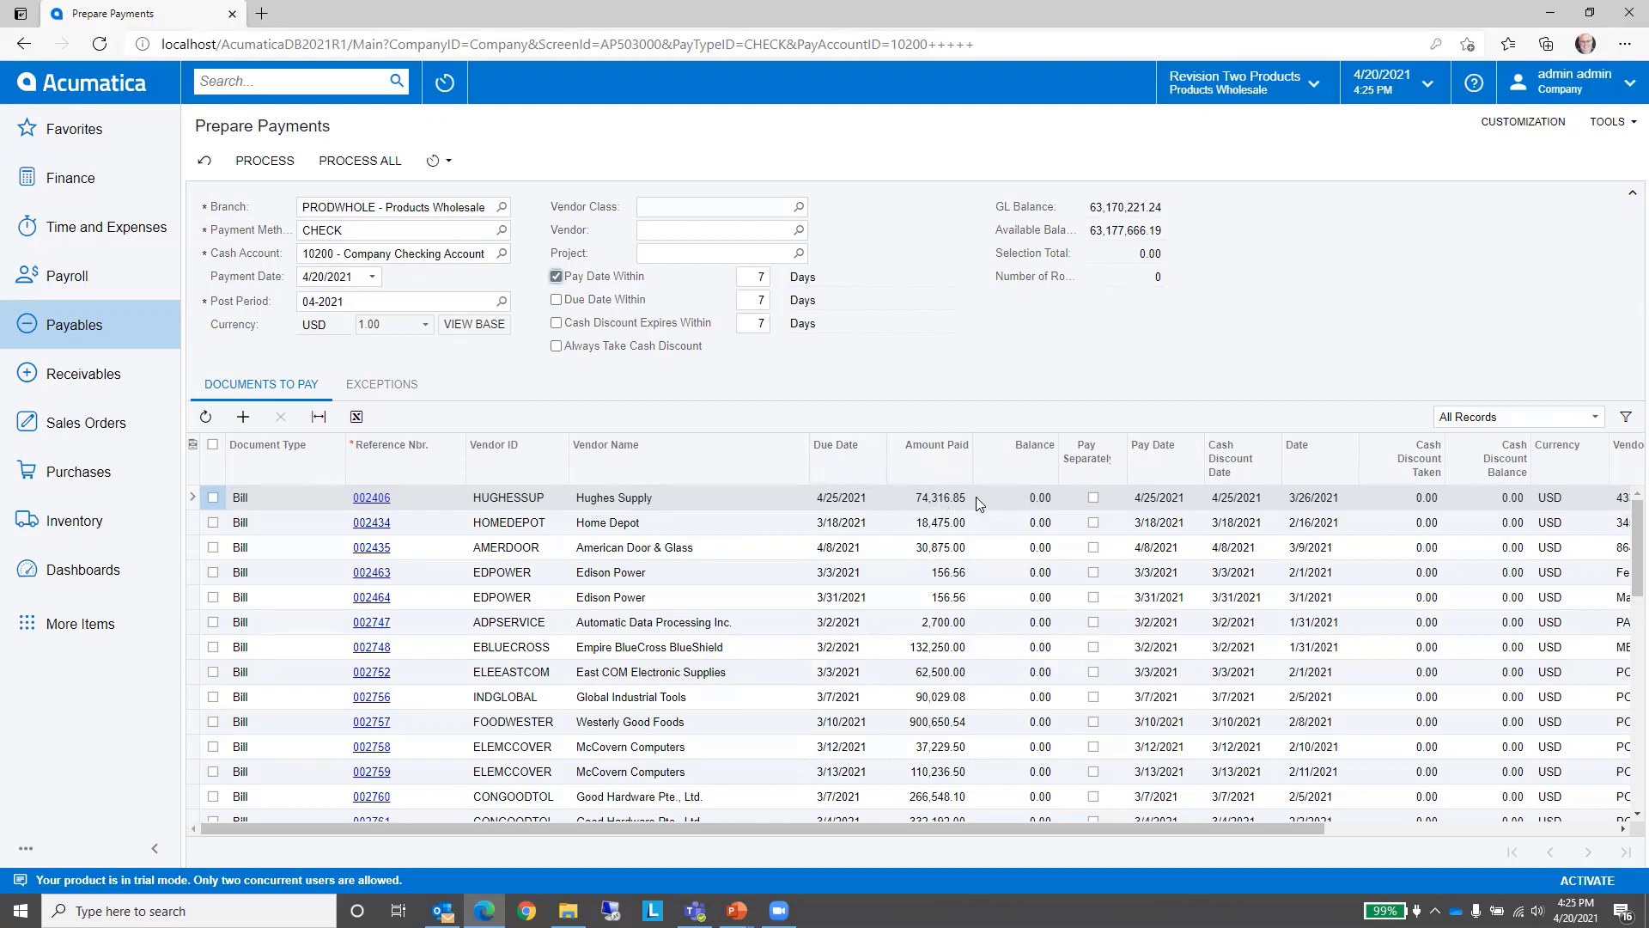
Step: Set Amount Paid on Hughes Supply bill 002406 to 30,000.00
click(922, 497)
text(30000)
key(Tab)
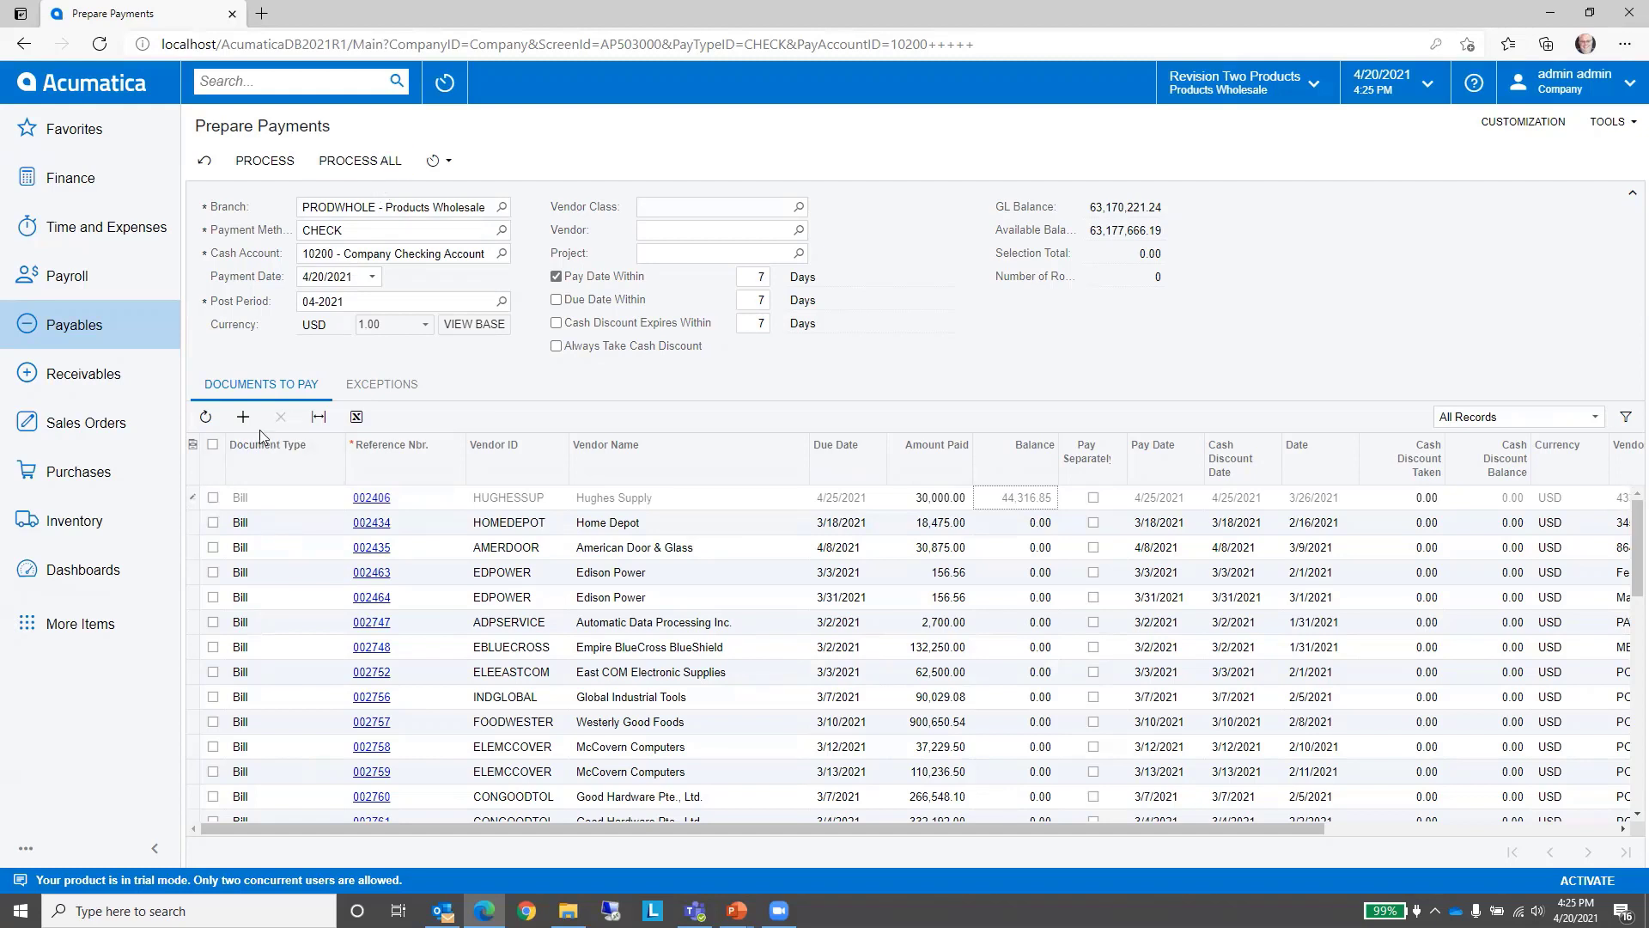
Step: Select bills 002406, 002434 and 002435 and create payments for all three
click(213, 497)
click(213, 522)
click(213, 547)
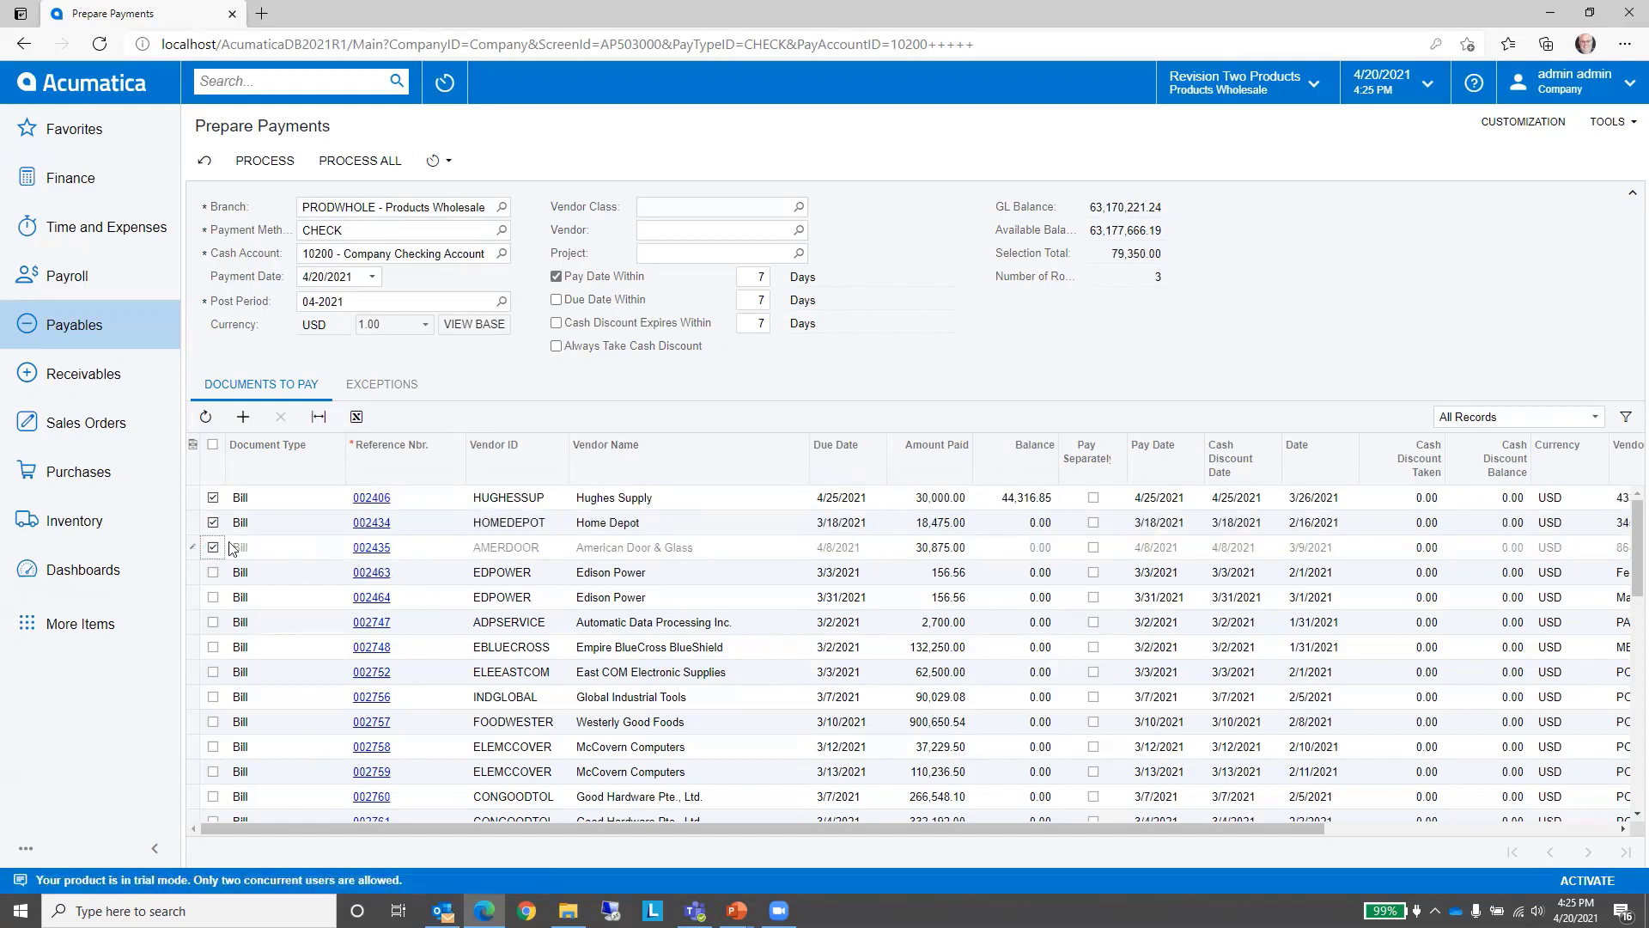
click(265, 161)
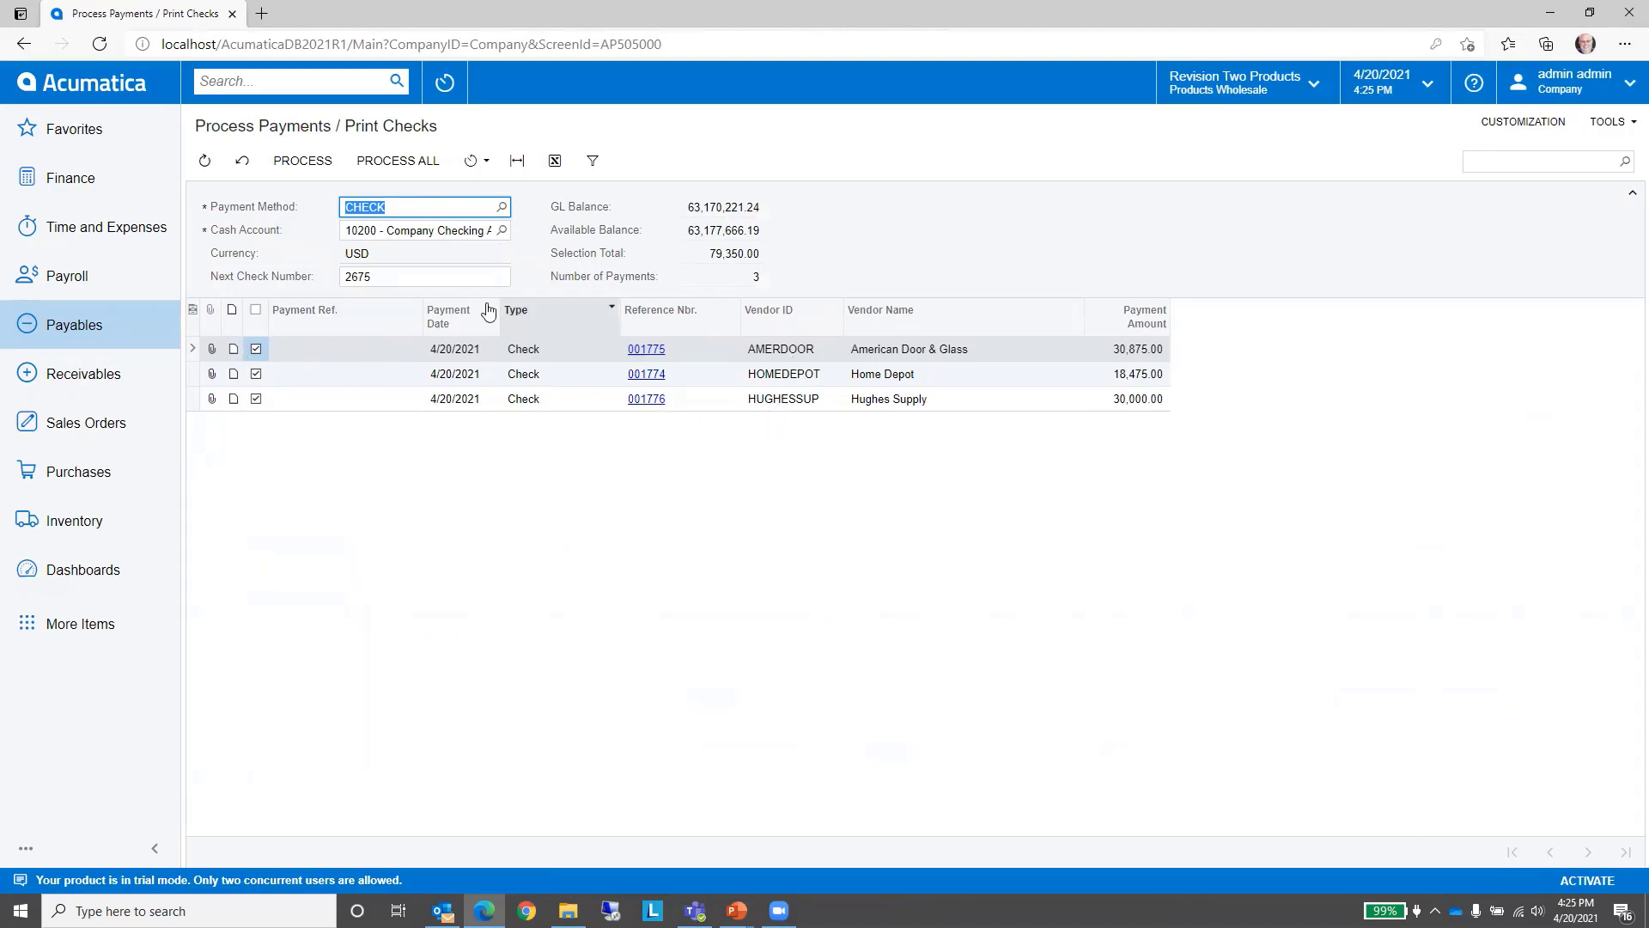
Step: Print the three checks and review the Check Form with Remittance PDF before closing it
click(397, 161)
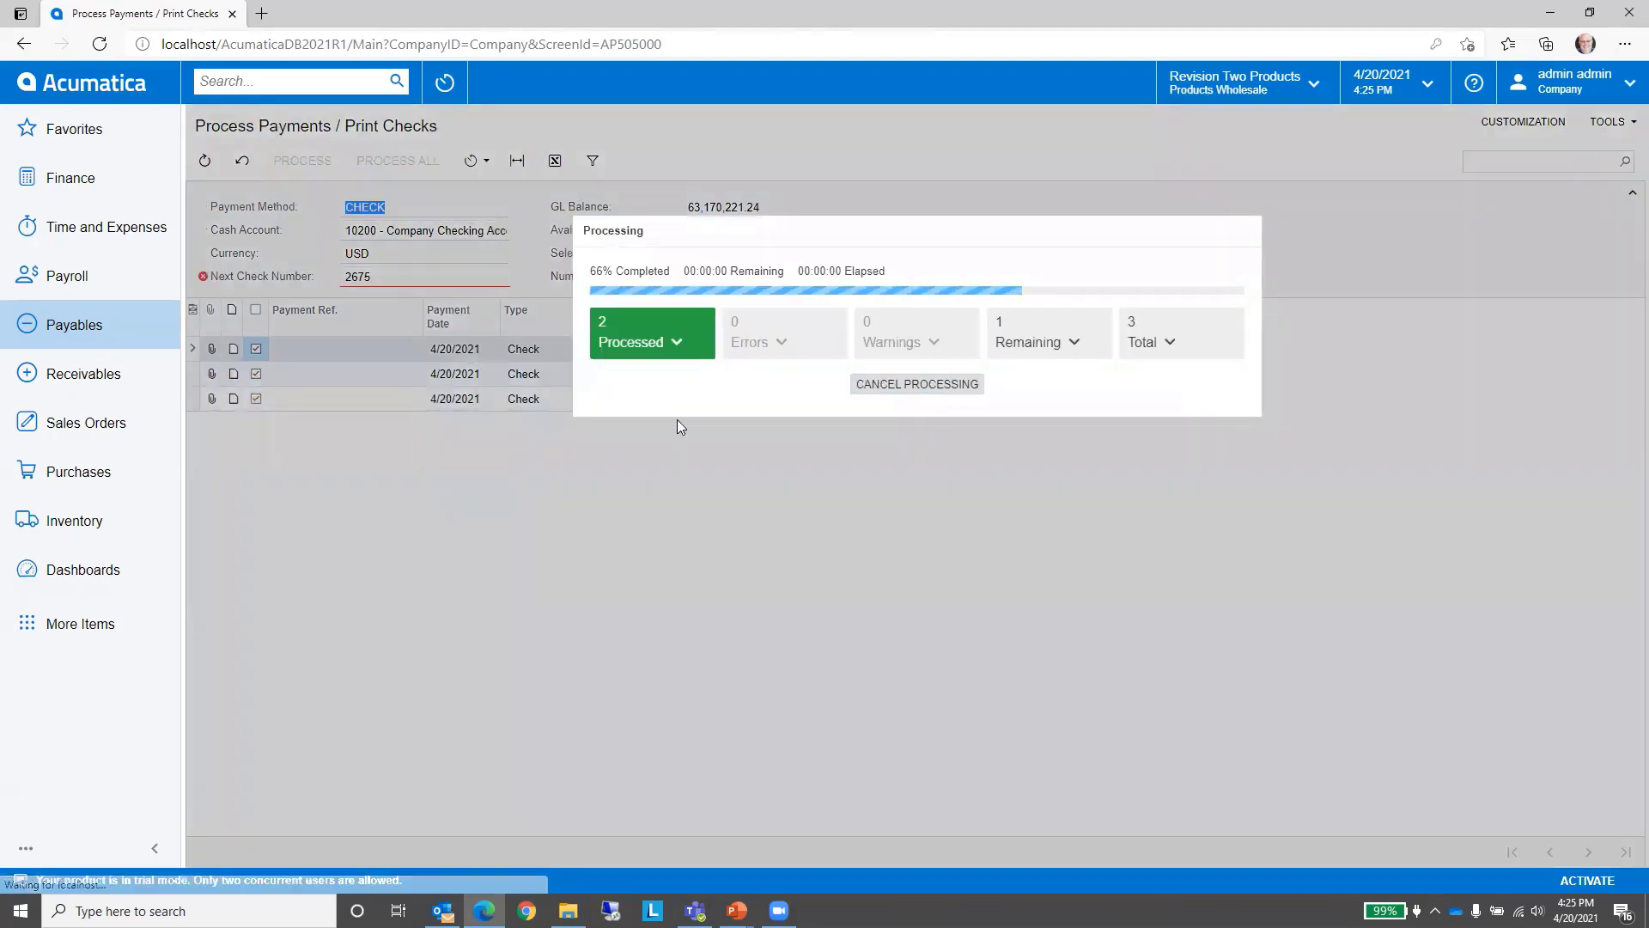
scroll(674, 459, down, 20)
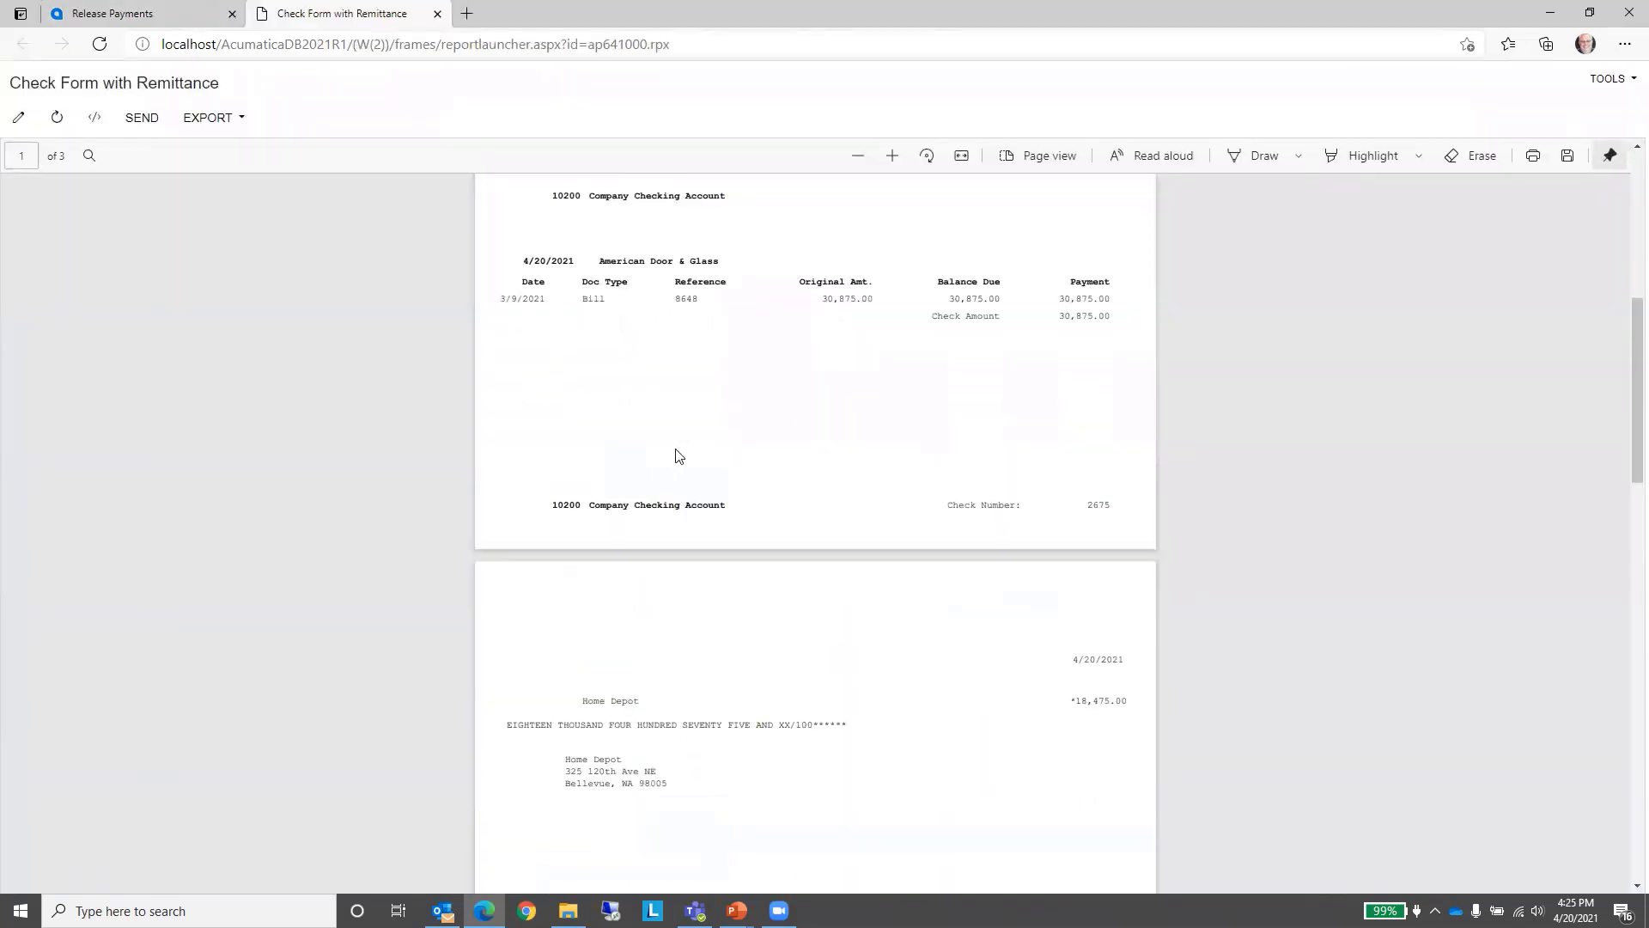
scroll(674, 456, up, 15)
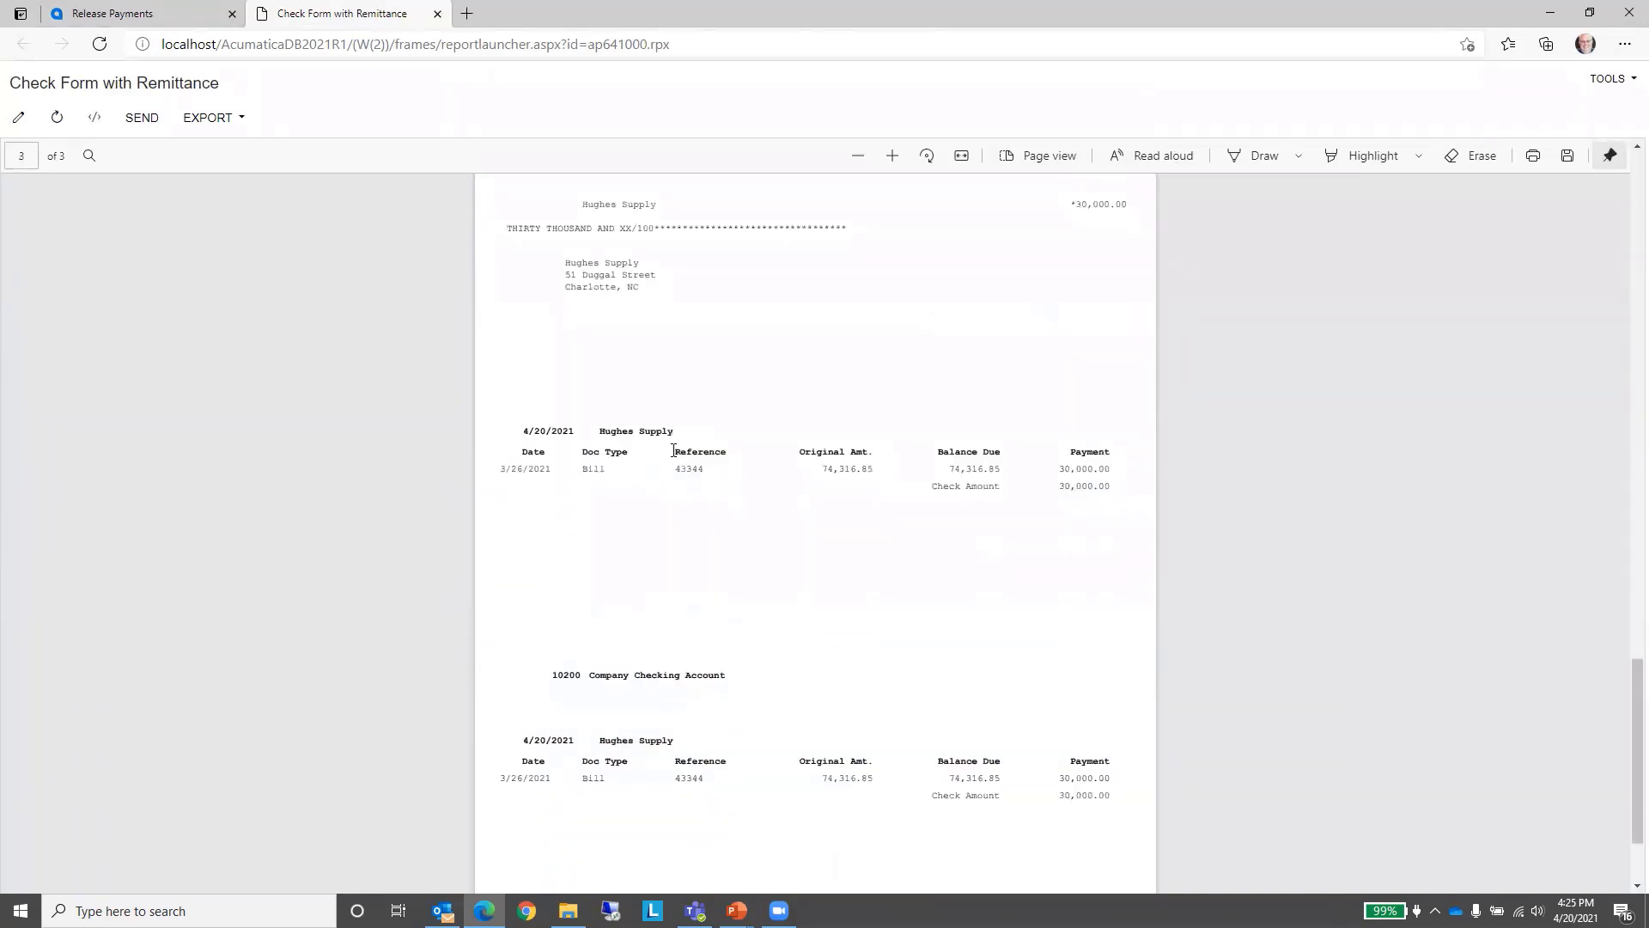
scroll(758, 518, down, 3)
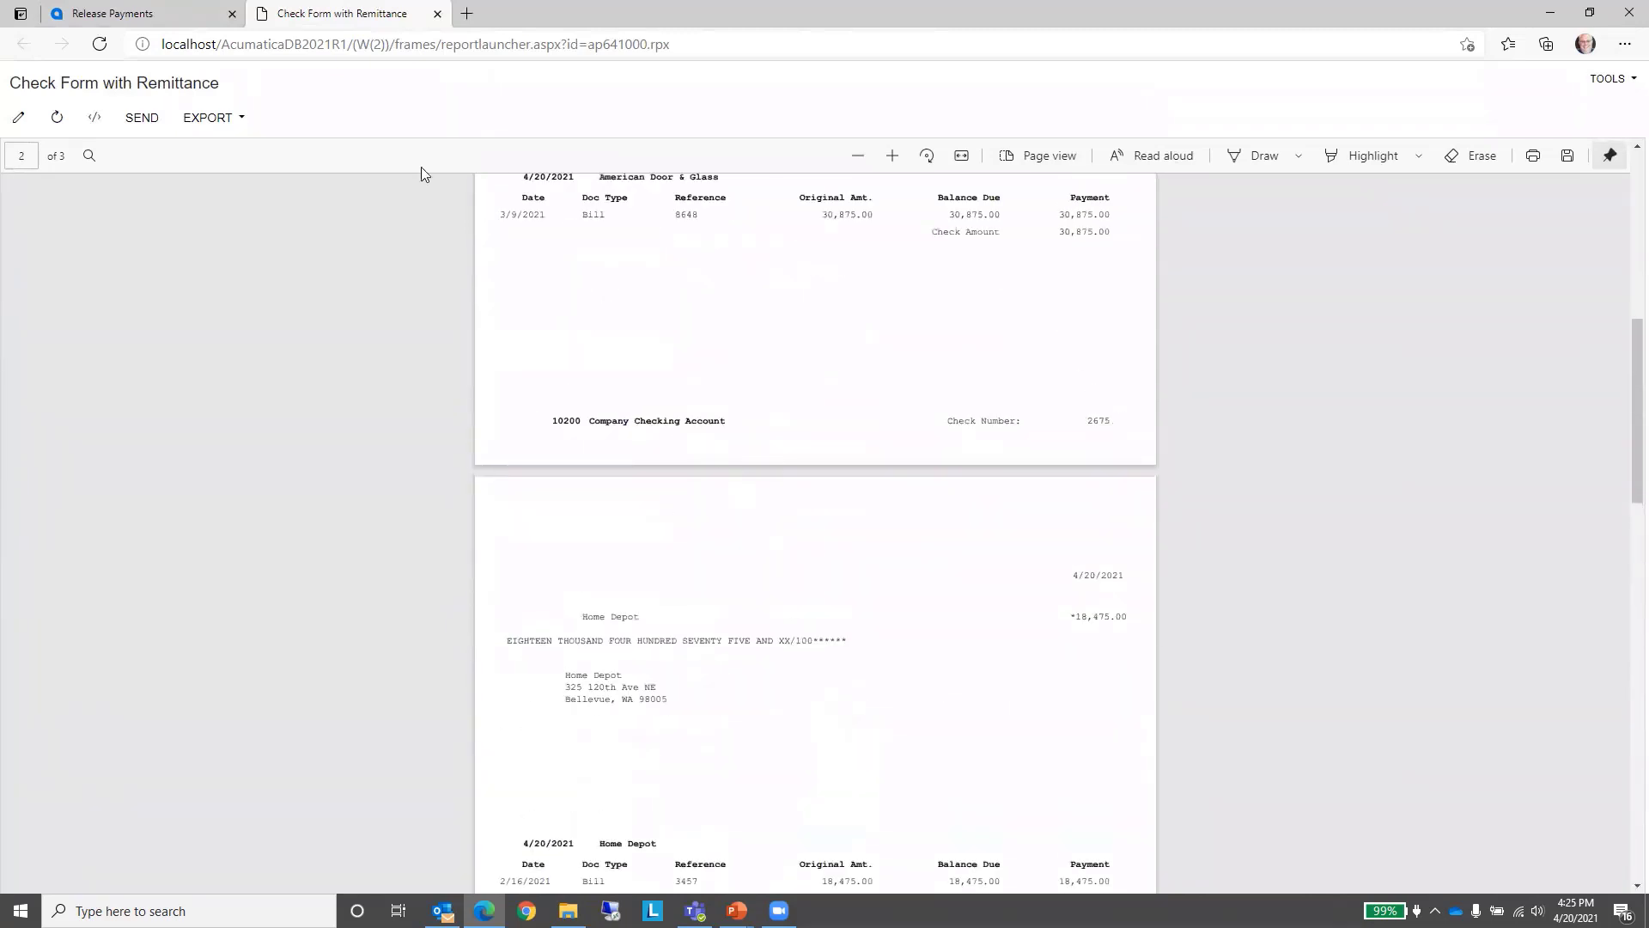
click(437, 13)
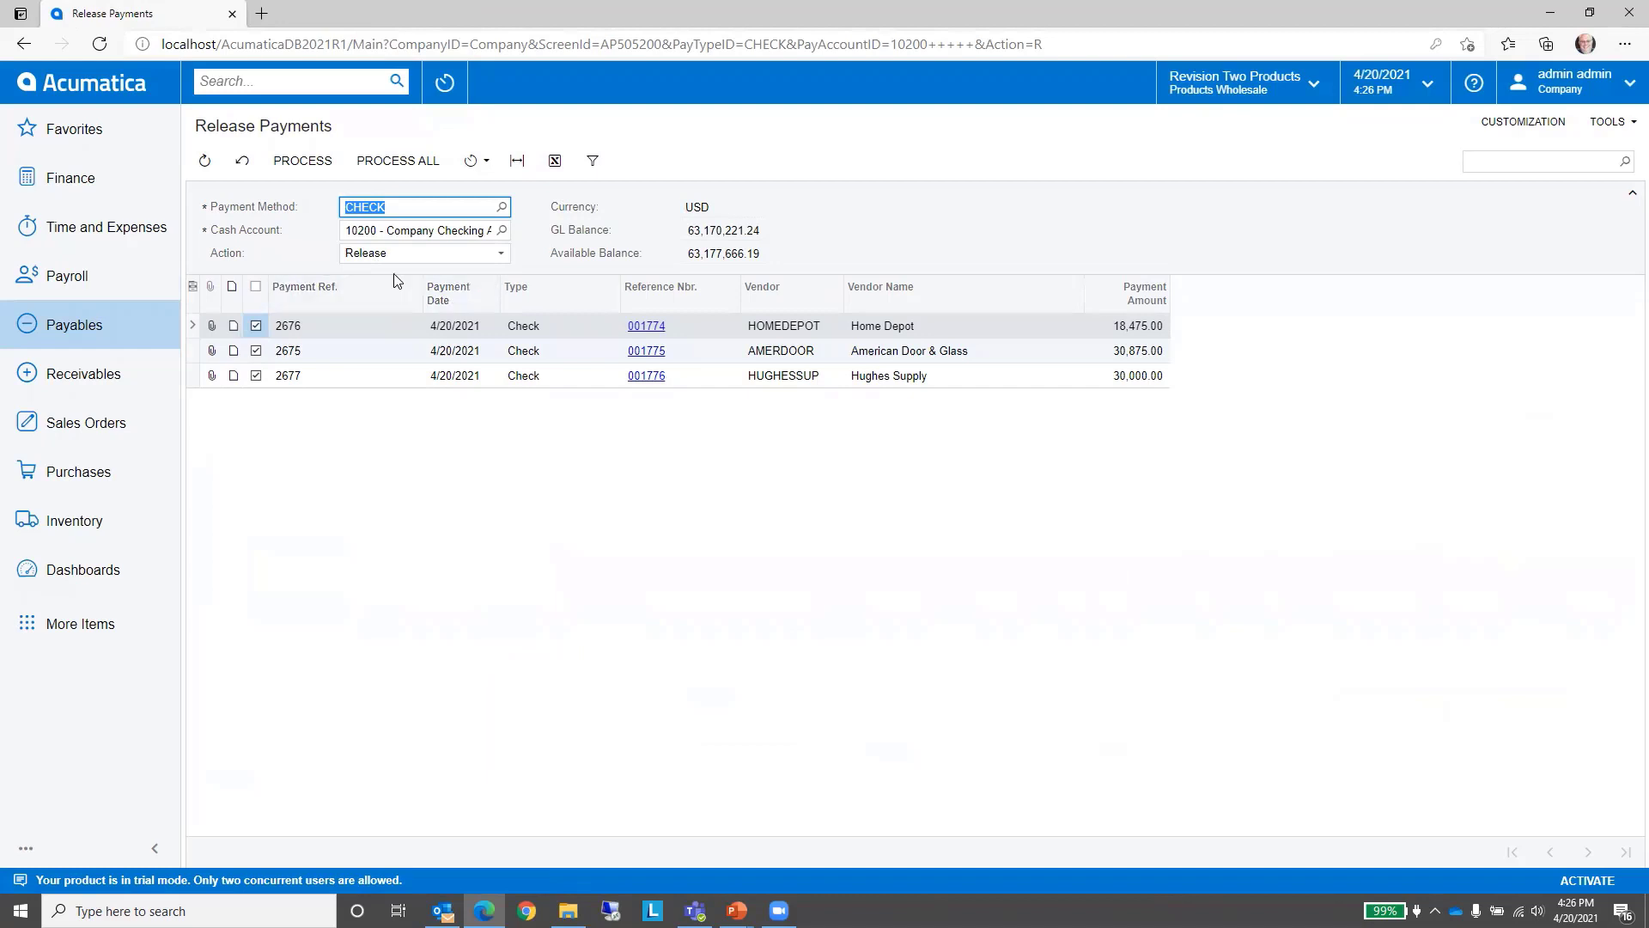
Step: Release checks 2675–2677 and confirm 3 processed, 0 errors, references 001774–001776
click(316, 162)
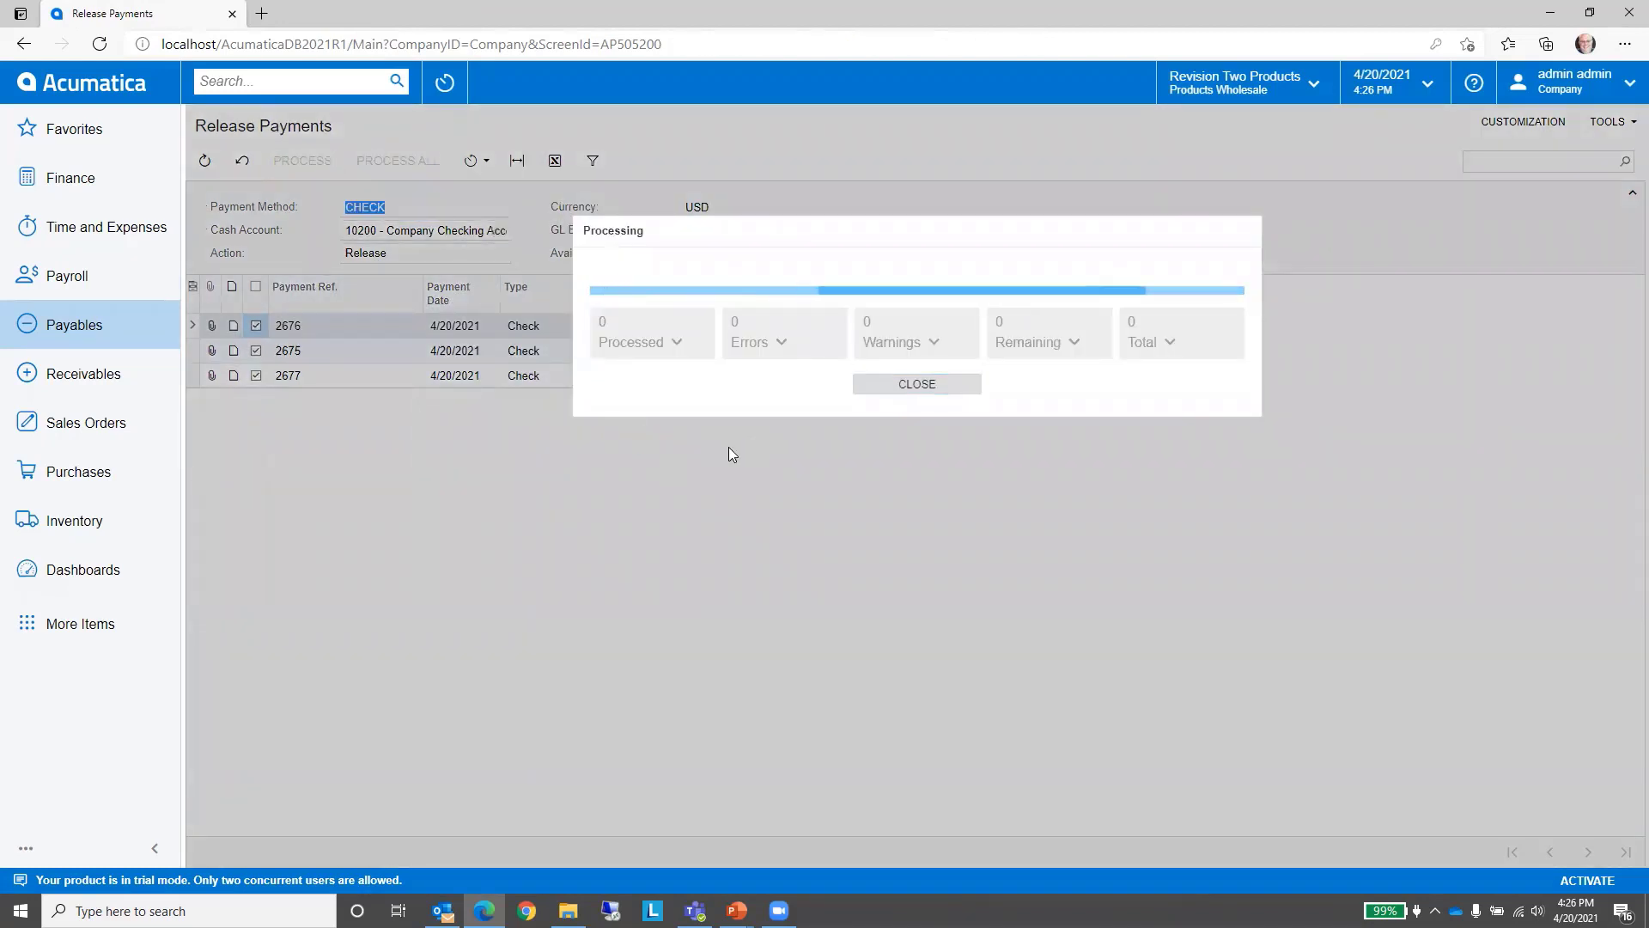
click(682, 337)
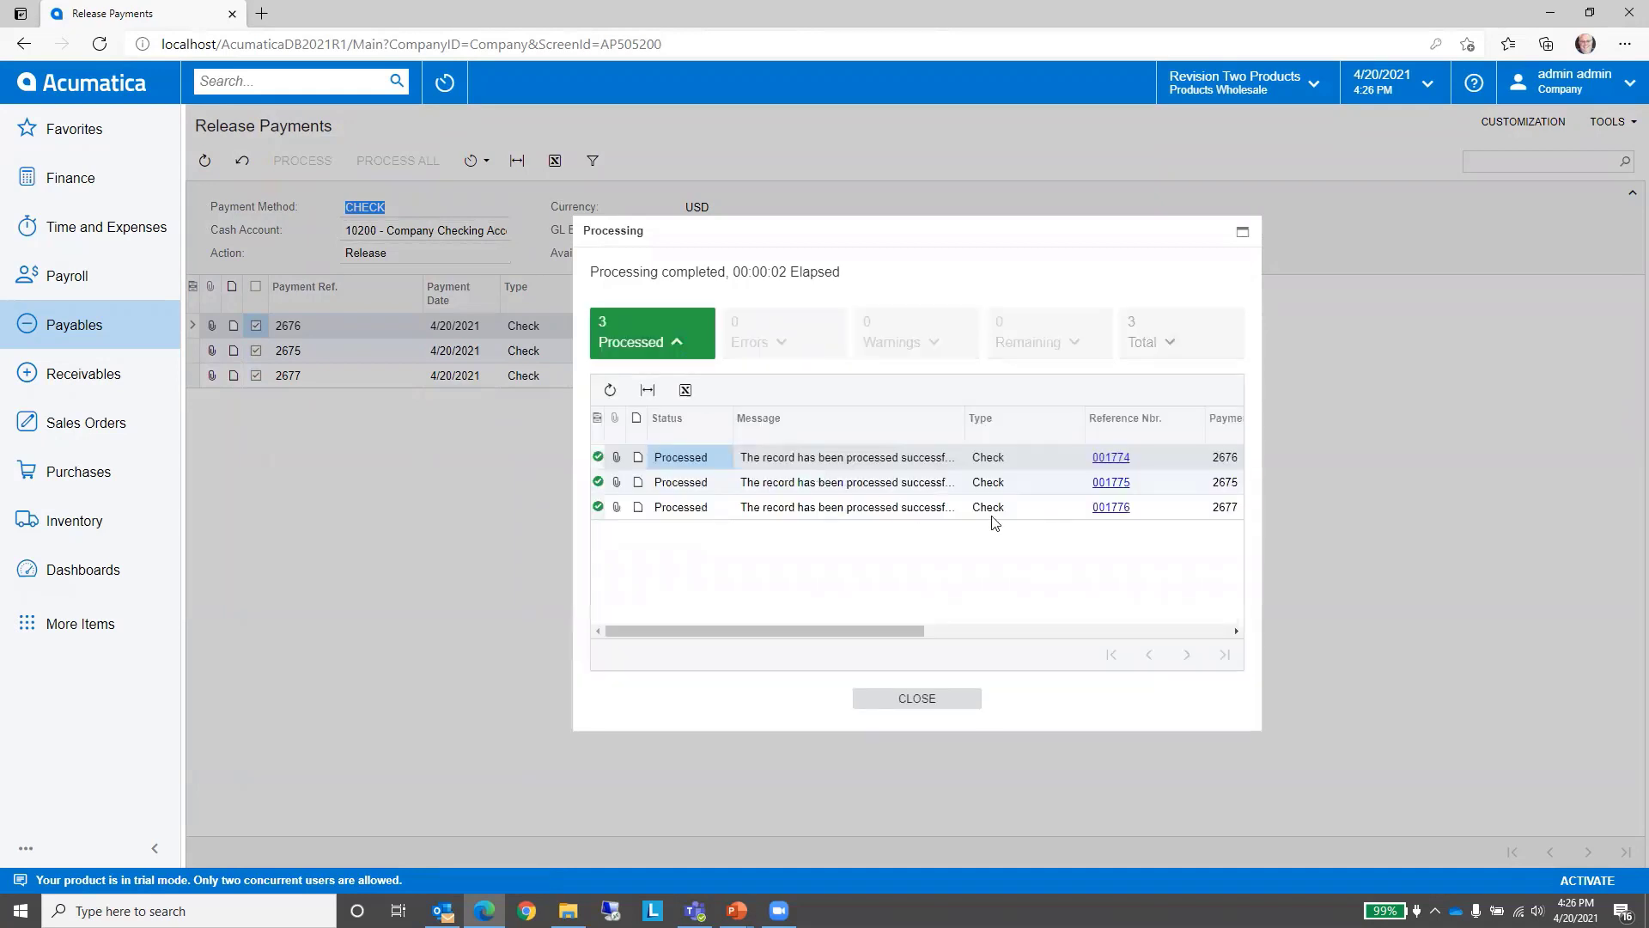